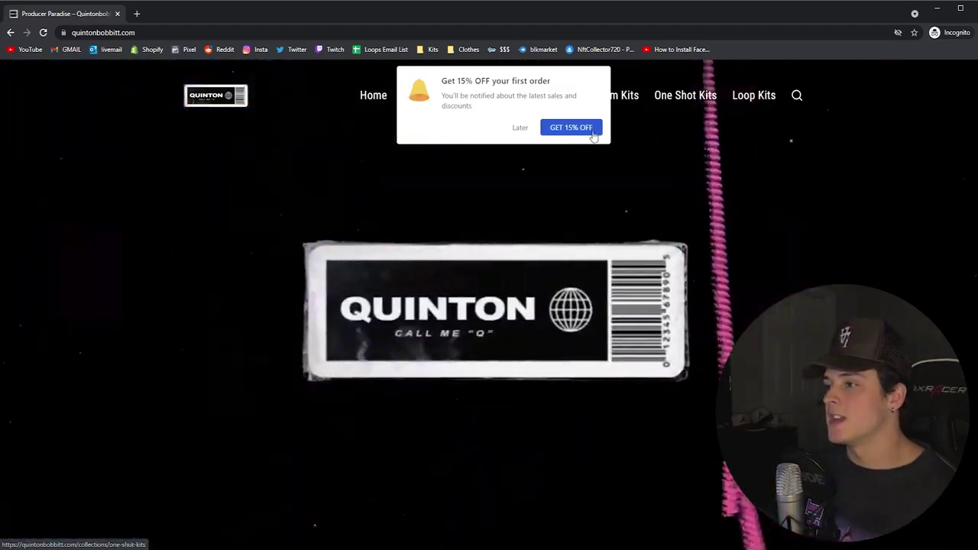
Dismiss the 15% OFF notification offer and browse the store's Vocal Templates collection
{"action": "left_click", "coordinate": [519, 129]}
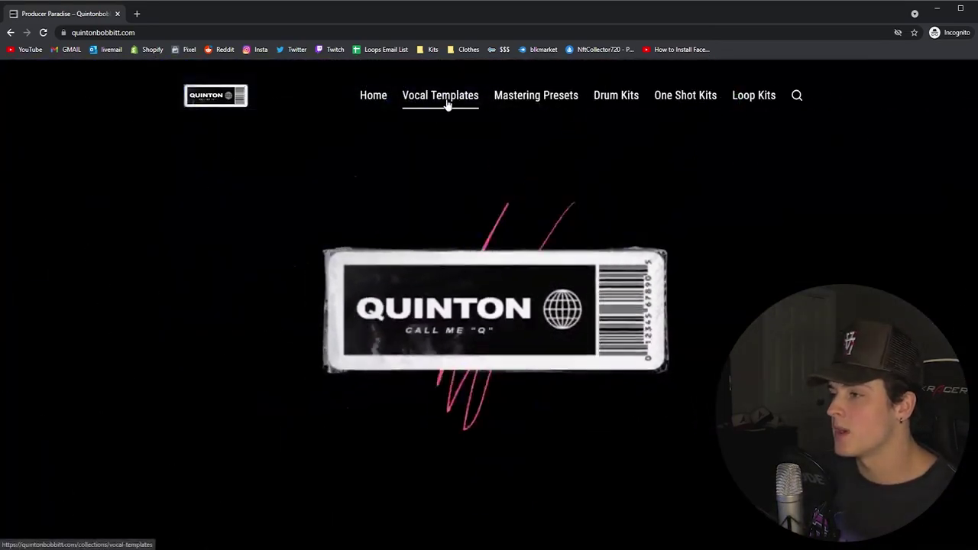
{"action": "left_click", "coordinate": [448, 104]}
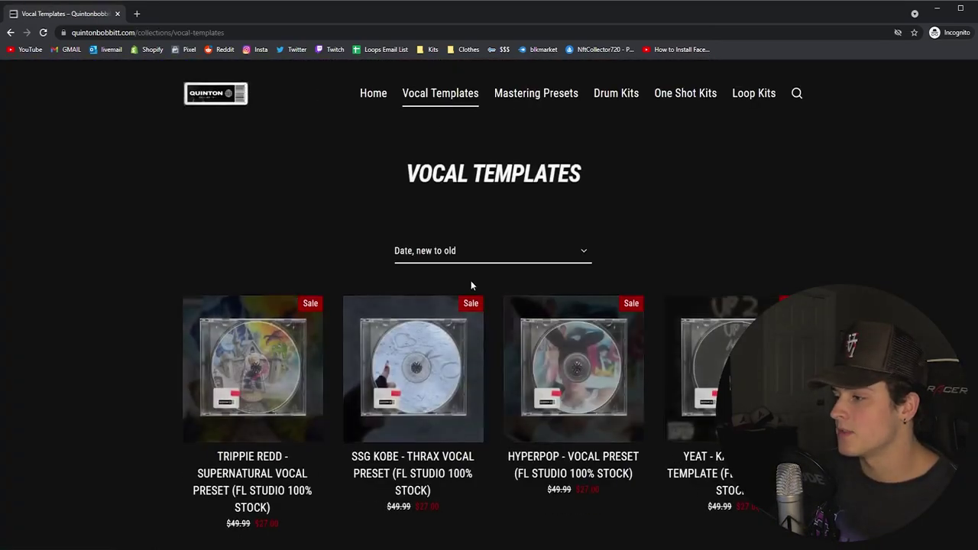
{"action": "scroll", "coordinate": [474, 329], "scroll_direction": "down", "scroll_amount": 4}
{"action": "scroll", "coordinate": [602, 357], "scroll_direction": "down", "scroll_amount": 2}
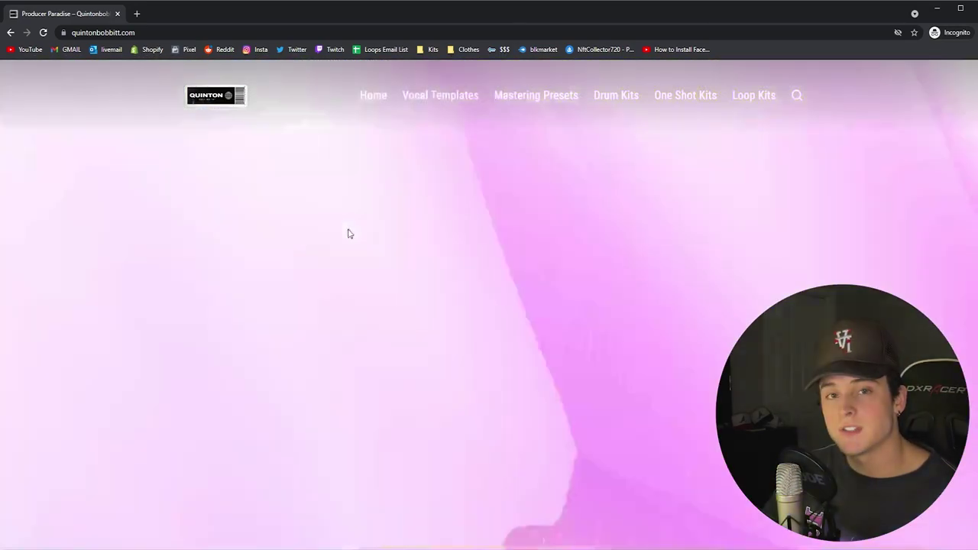
Look over the CYBËR sound kit bundle pre-order section on the store's home page
{"action": "scroll", "coordinate": [385, 252], "scroll_direction": "down", "scroll_amount": 6}
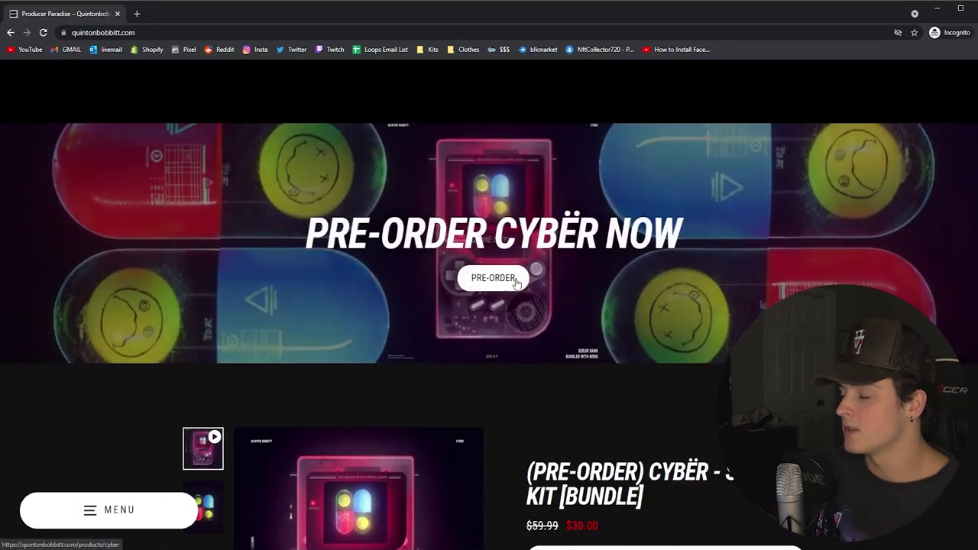
{"action": "scroll", "coordinate": [504, 287], "scroll_direction": "down", "scroll_amount": 4}
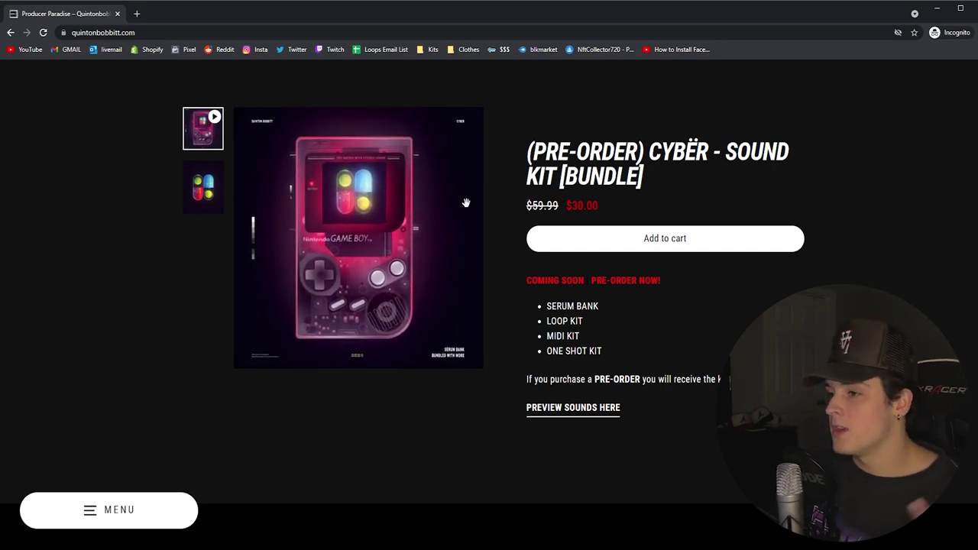
{"action": "scroll", "coordinate": [440, 231], "scroll_direction": "up", "scroll_amount": 5}
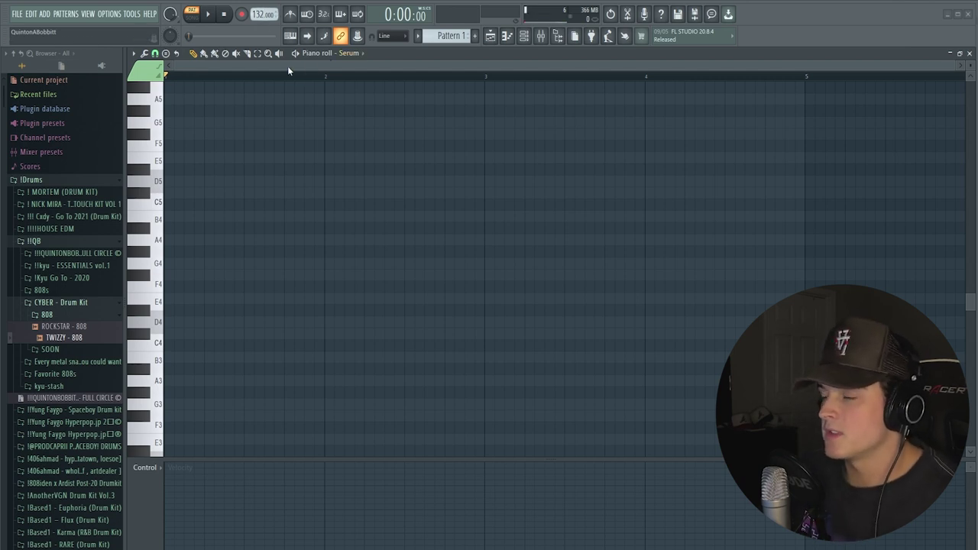
Switch to FL Studio and delete the TWIZZY - 808 channel from the channel rack
{"action": "scroll", "coordinate": [273, 76], "scroll_direction": "up", "scroll_amount": 2}
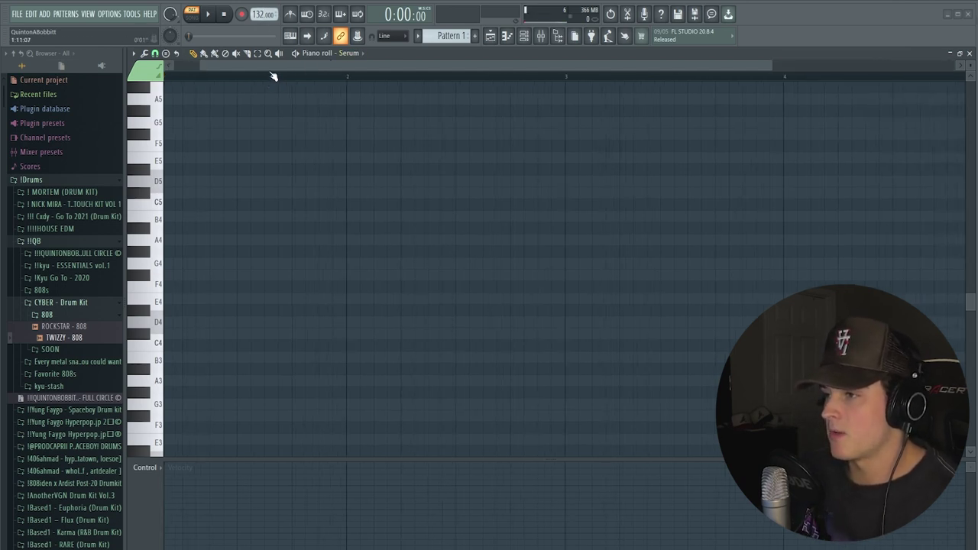
{"action": "left_click", "coordinate": [524, 36]}
{"action": "right_click", "coordinate": [280, 179]}
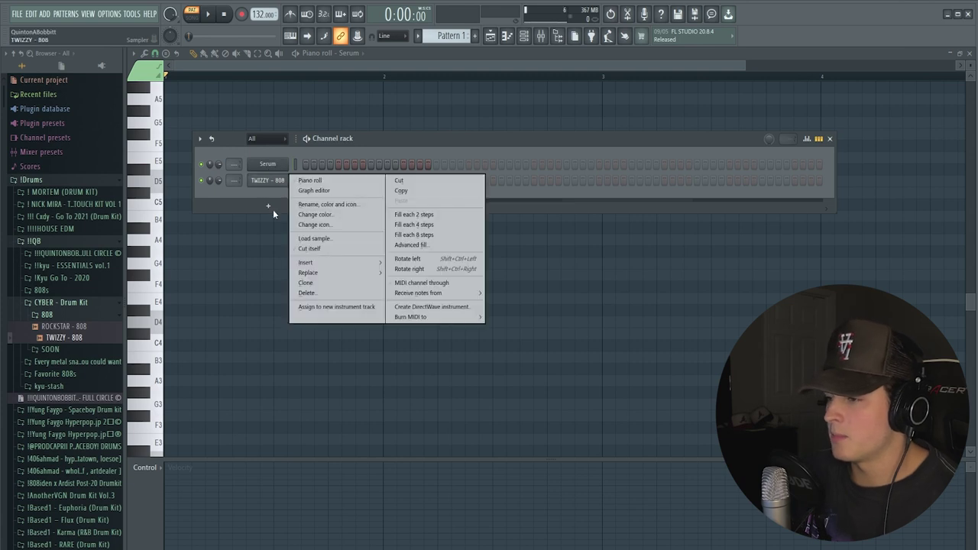
{"action": "left_click", "coordinate": [306, 293]}
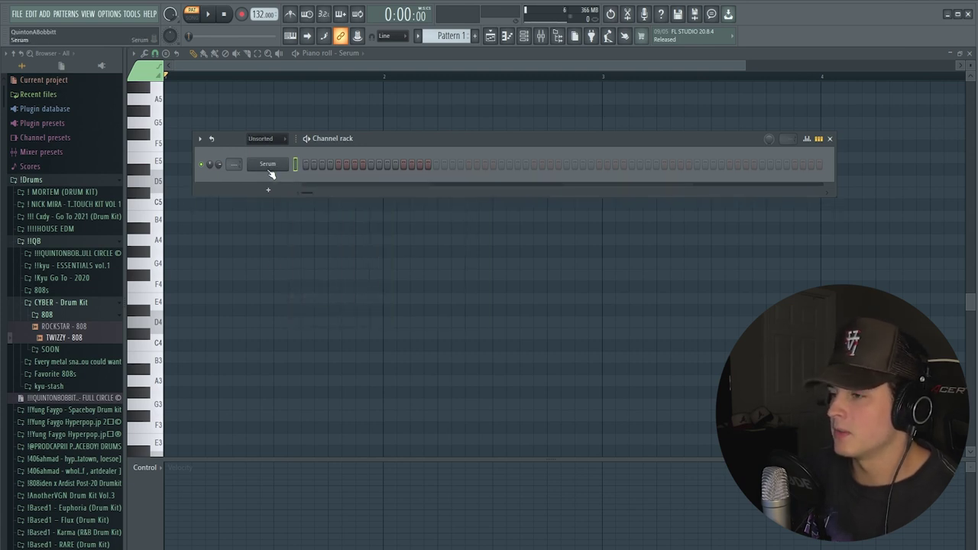
Open the Serum plugin, examine the presets in its CYBER bank while keeping pad - starboy, and close the plugin window
{"action": "left_click", "coordinate": [269, 168]}
{"action": "left_click_drag", "start_coordinate": [447, 120], "coordinate": [325, 80]}
{"action": "left_click", "coordinate": [439, 91]}
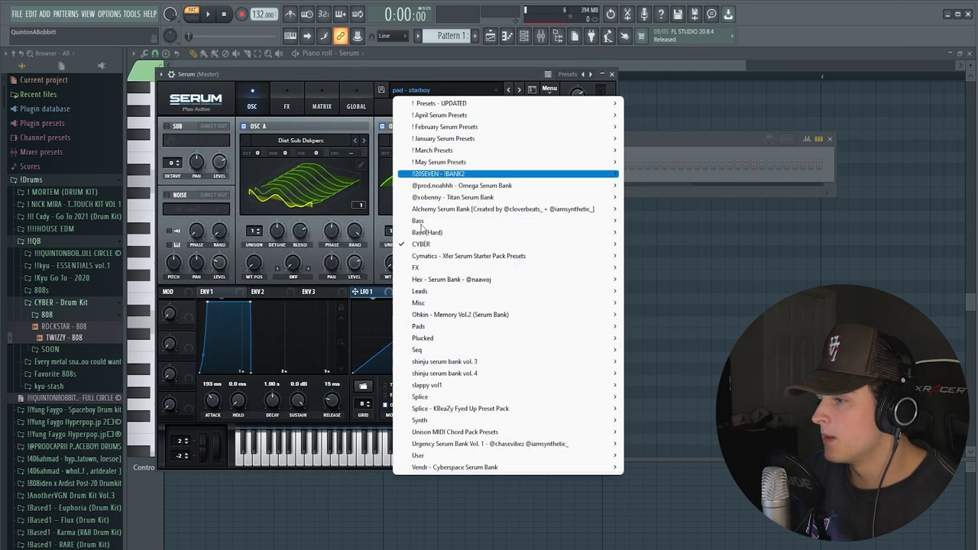
{"action": "mouse_move", "coordinate": [442, 245]}
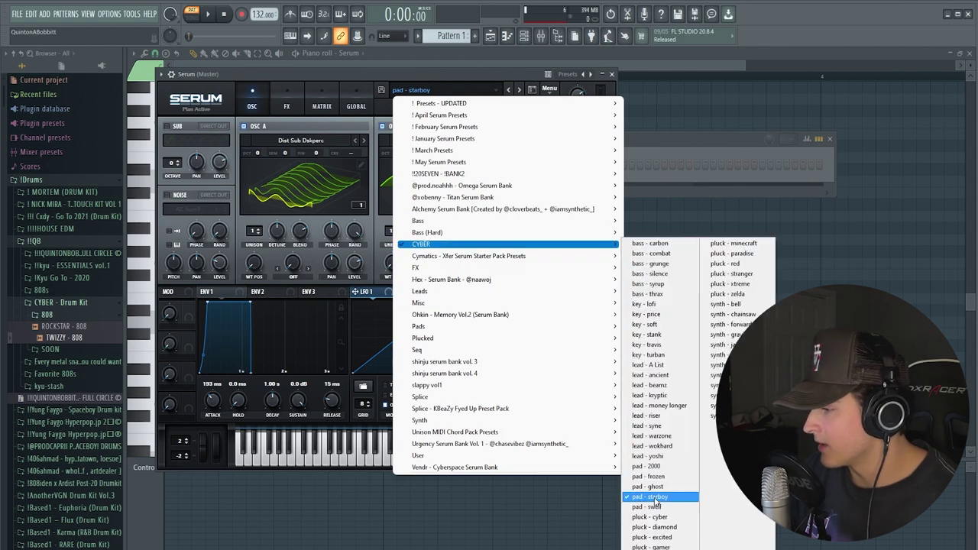
{"action": "left_click", "coordinate": [385, 76]}
{"action": "left_click_drag", "start_coordinate": [372, 76], "coordinate": [482, 97]}
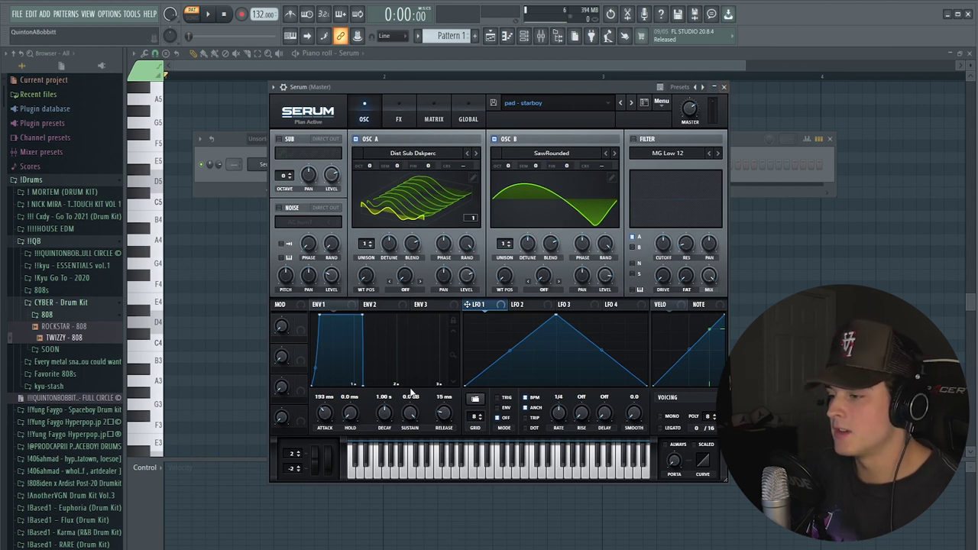
{"action": "left_click", "coordinate": [266, 165]}
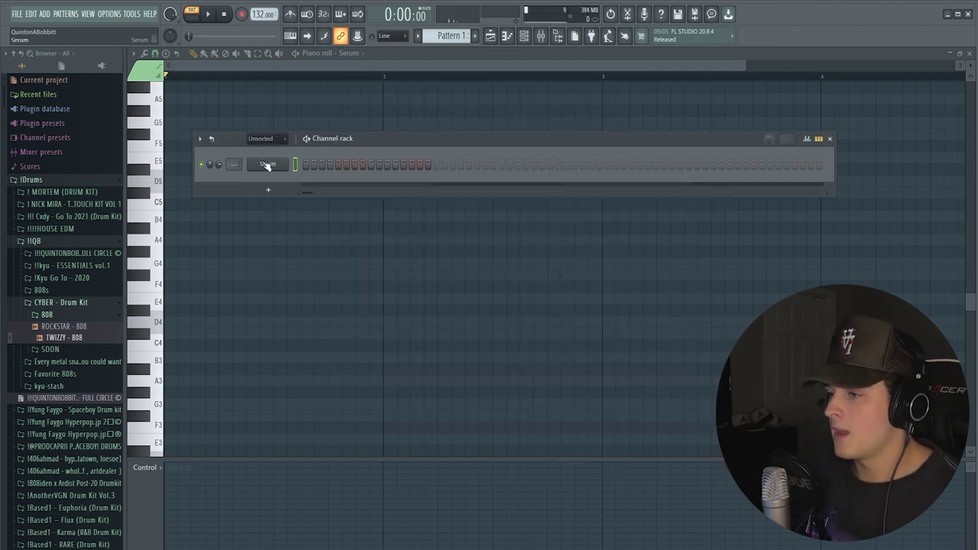
Return to Serum's piano roll and check the root note and scale chosen for its scale highlighting
{"action": "right_click", "coordinate": [288, 161]}
{"action": "left_click", "coordinate": [226, 60]}
{"action": "left_click", "coordinate": [133, 53]}
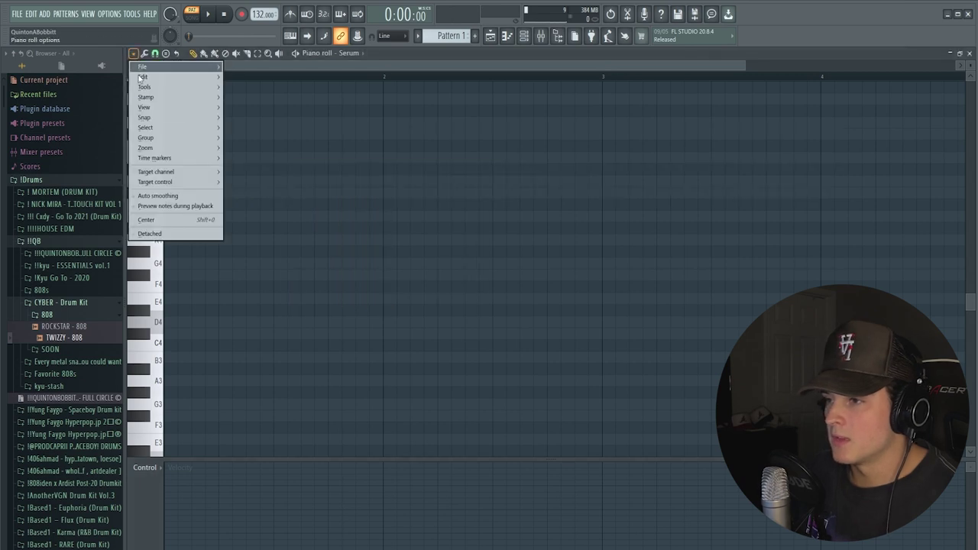
{"action": "mouse_move", "coordinate": [159, 112]}
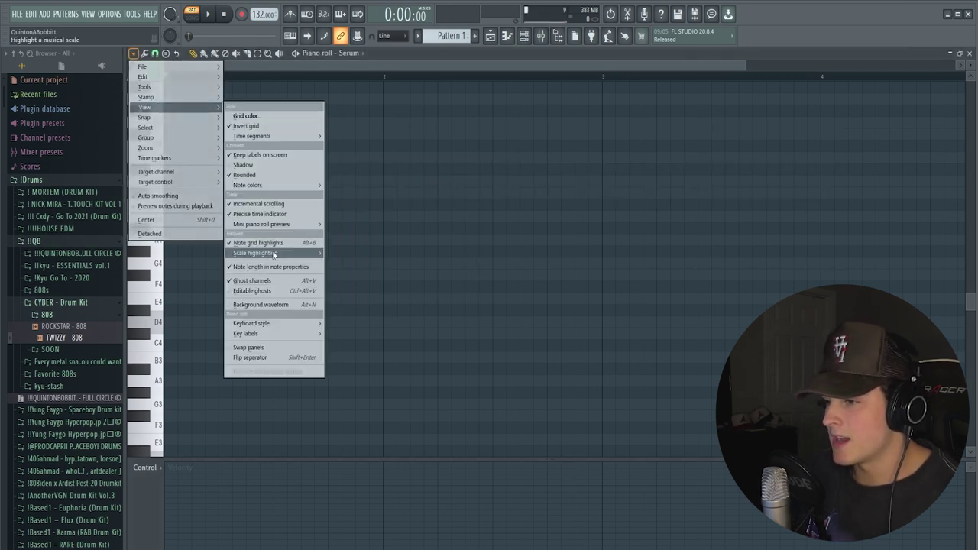
{"action": "mouse_move", "coordinate": [273, 254]}
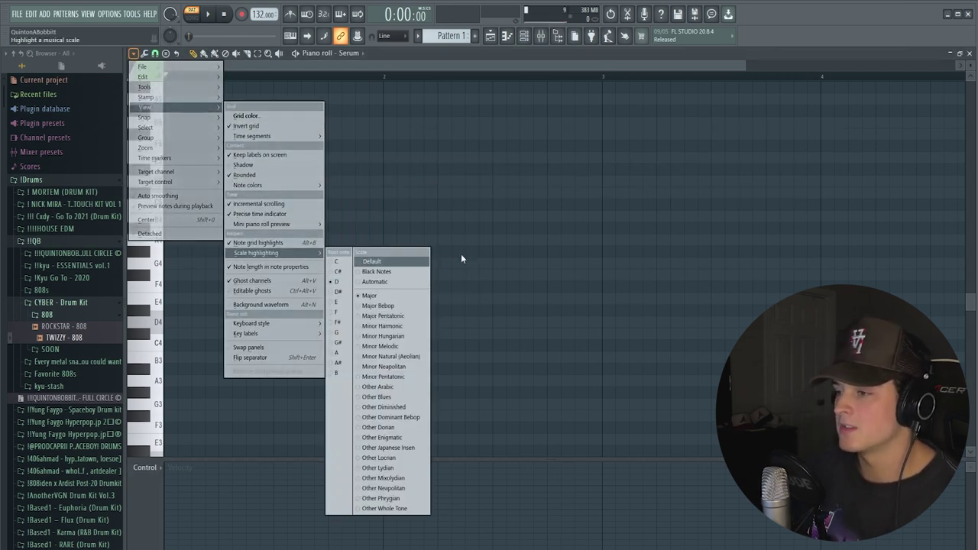
{"action": "left_click", "coordinate": [417, 273]}
Draw a one-bar chord in bar 1 made of the notes D4, G4 and B4
{"action": "scroll", "coordinate": [458, 221], "scroll_direction": "up", "scroll_amount": 3}
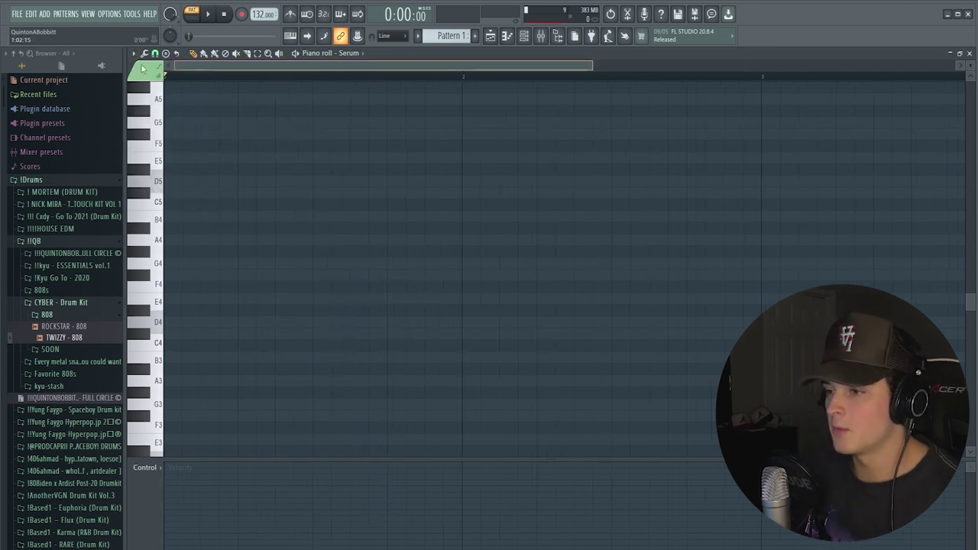
{"action": "left_click", "coordinate": [206, 329]}
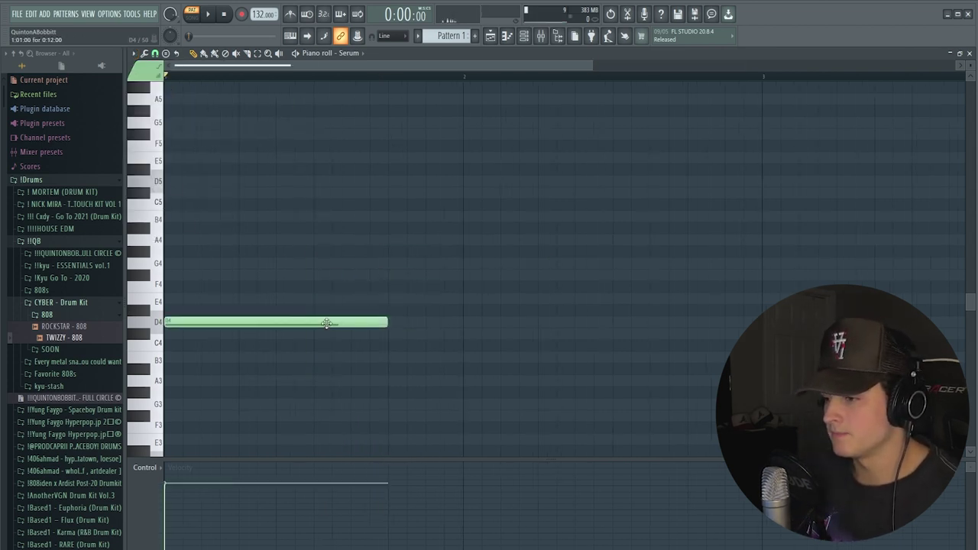
{"action": "left_click", "coordinate": [184, 276]}
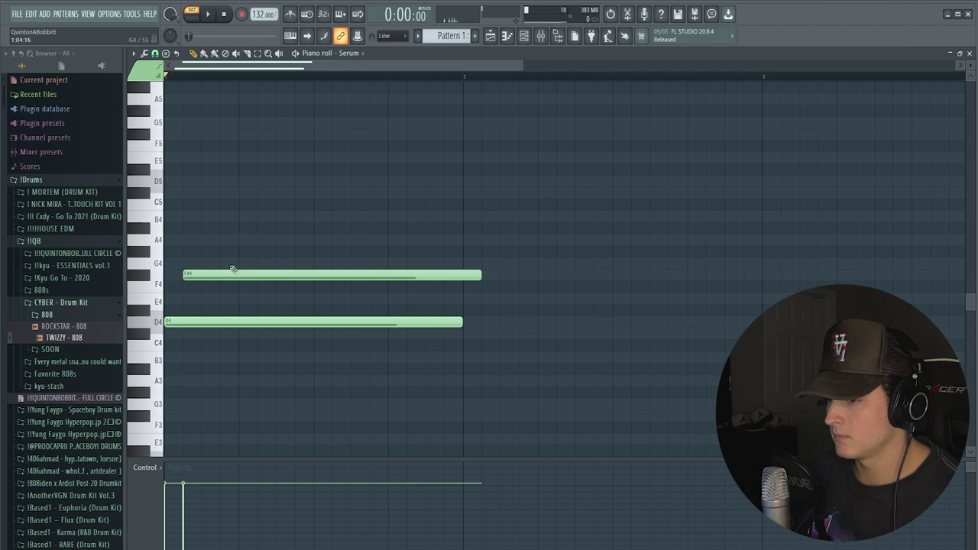
{"action": "left_click", "coordinate": [187, 192]}
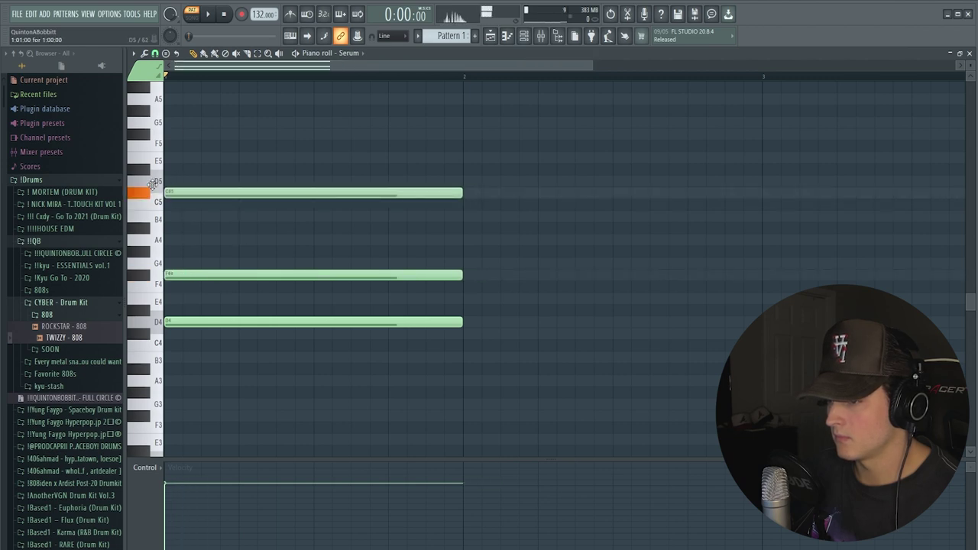
{"action": "left_click_drag", "start_coordinate": [172, 191], "coordinate": [172, 216]}
{"action": "left_click_drag", "start_coordinate": [203, 273], "coordinate": [206, 262]}
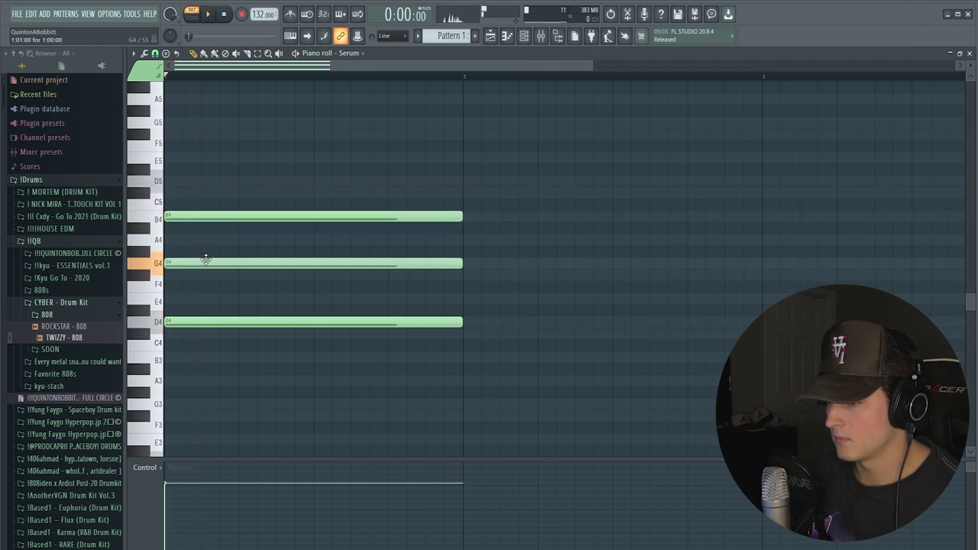
Play back the chord and add a D5 note filling the last quarter of bar 1
{"action": "key", "text": "space"}
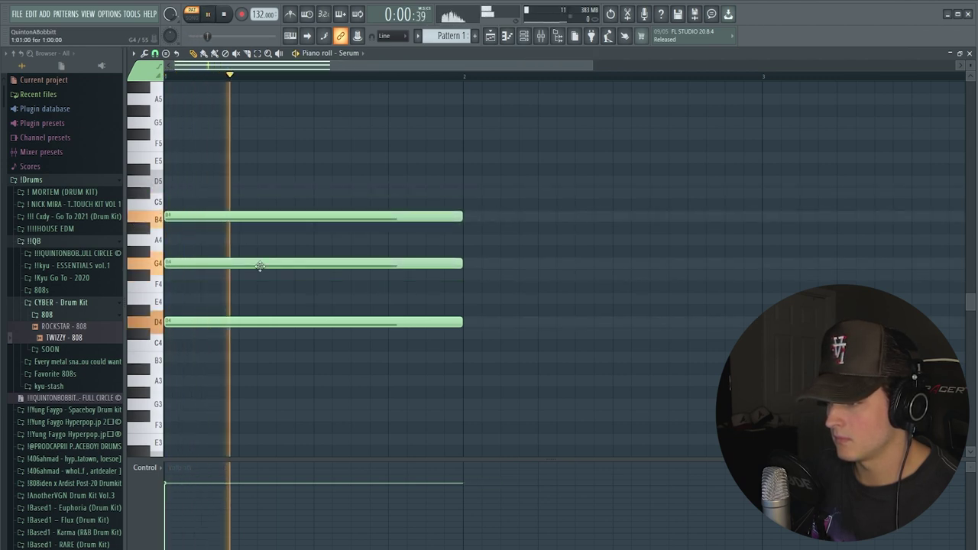
{"action": "left_click", "coordinate": [390, 184]}
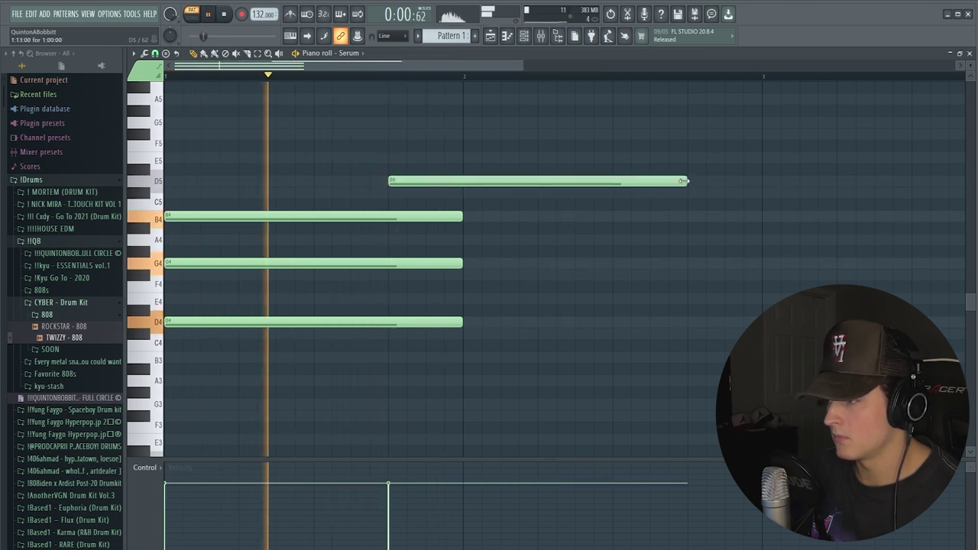
{"action": "left_click_drag", "start_coordinate": [682, 181], "coordinate": [460, 181]}
{"action": "scroll", "coordinate": [334, 87], "scroll_direction": "down", "scroll_amount": 2}
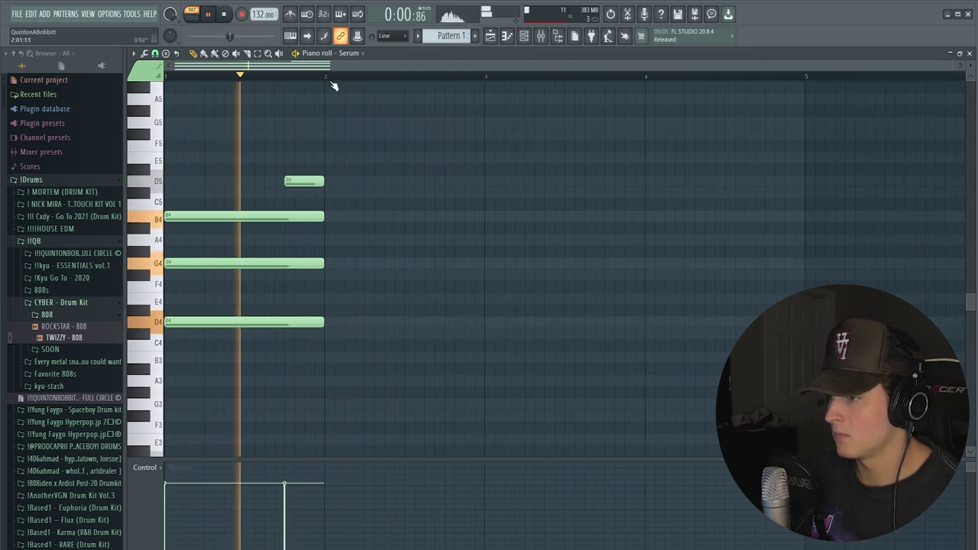
{"action": "key", "text": "space"}
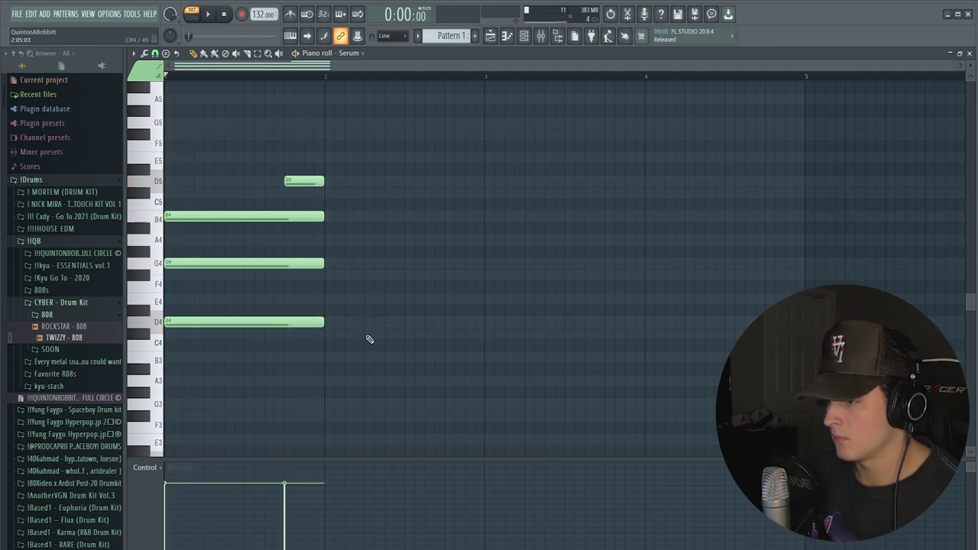
Draw a chord of B3, D4 and F#4 in bar 2, starting on its second beat and lasting to the bar's end
{"action": "left_click", "coordinate": [367, 356]}
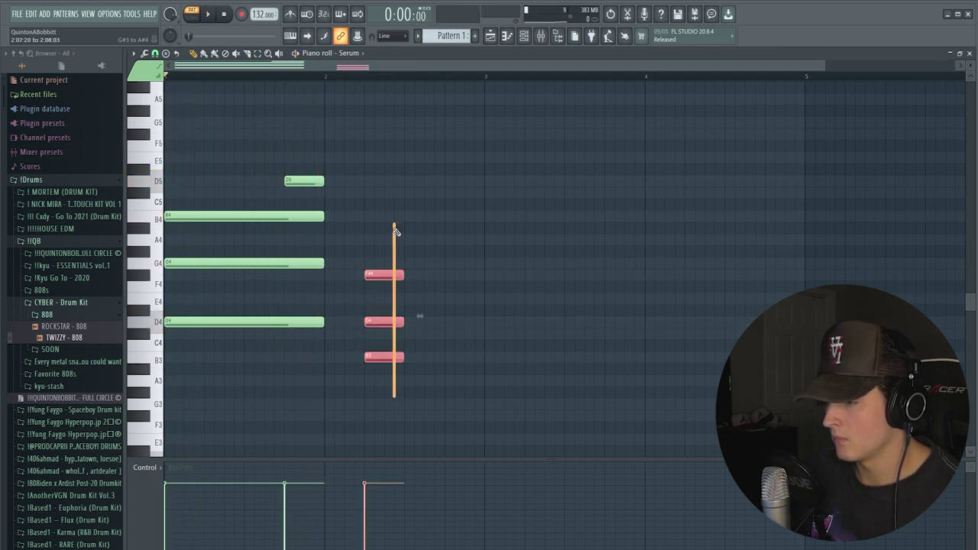
{"action": "key", "text": "space"}
{"action": "left_click_drag", "start_coordinate": [402, 275], "coordinate": [484, 275]}
{"action": "left_click", "coordinate": [564, 244], "text": "ctrl"}
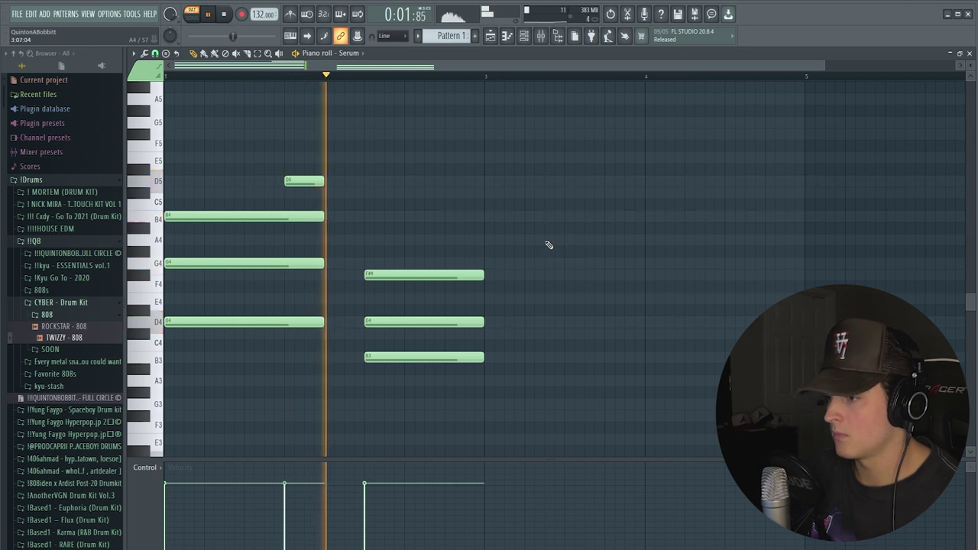
Duplicate the two-bar chord progression into bars 3 and 4
{"action": "scroll", "coordinate": [339, 78], "scroll_direction": "down", "scroll_amount": 1}
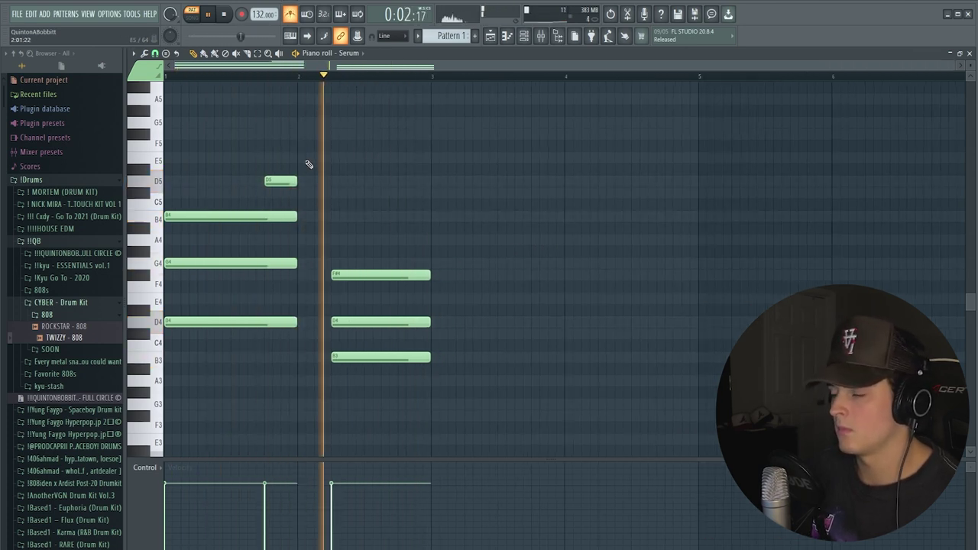
{"action": "key", "text": "ctrl+b"}
{"action": "left_click", "coordinate": [349, 184], "text": "ctrl"}
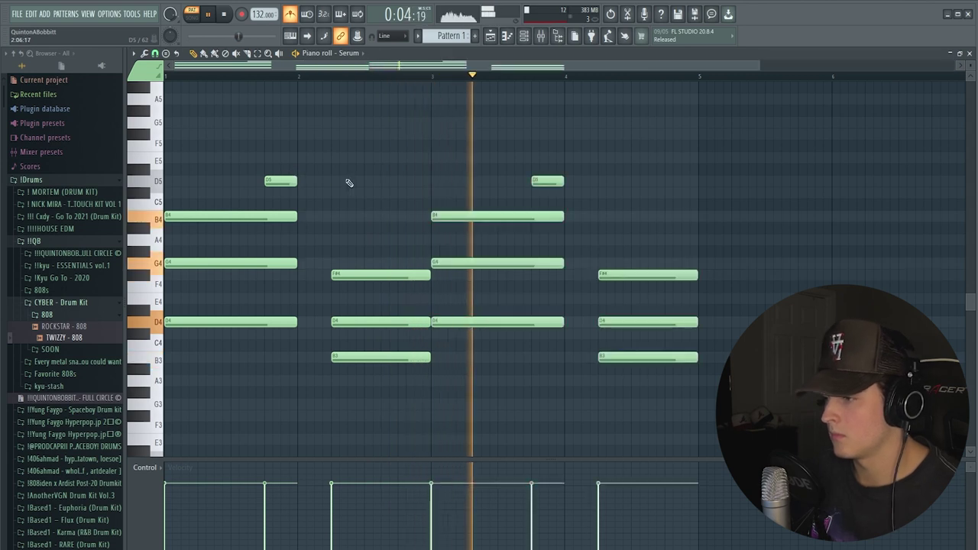
Copy the G4 note of bar 1 an octave higher and lower the copy to F#5
{"action": "left_click", "coordinate": [239, 264]}
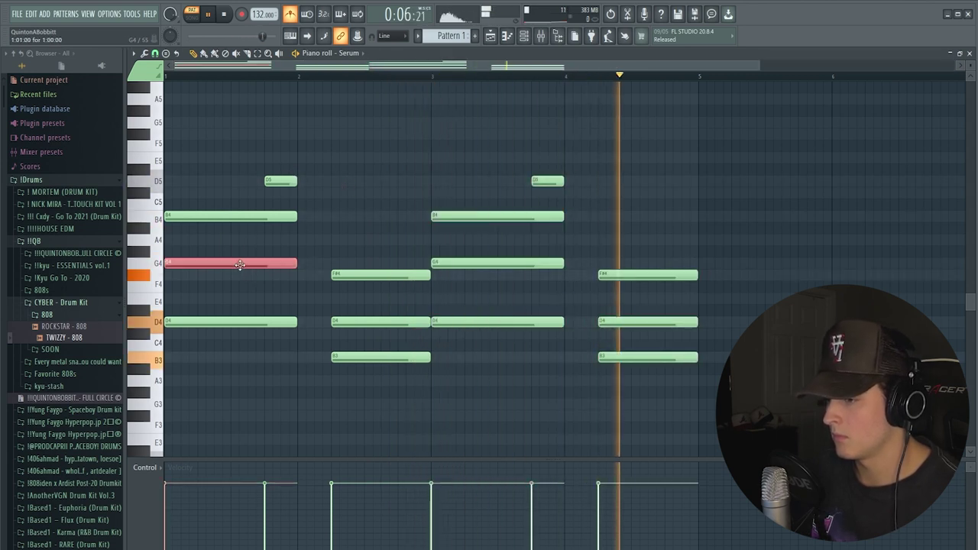
{"action": "key", "text": "ctrl+Up"}
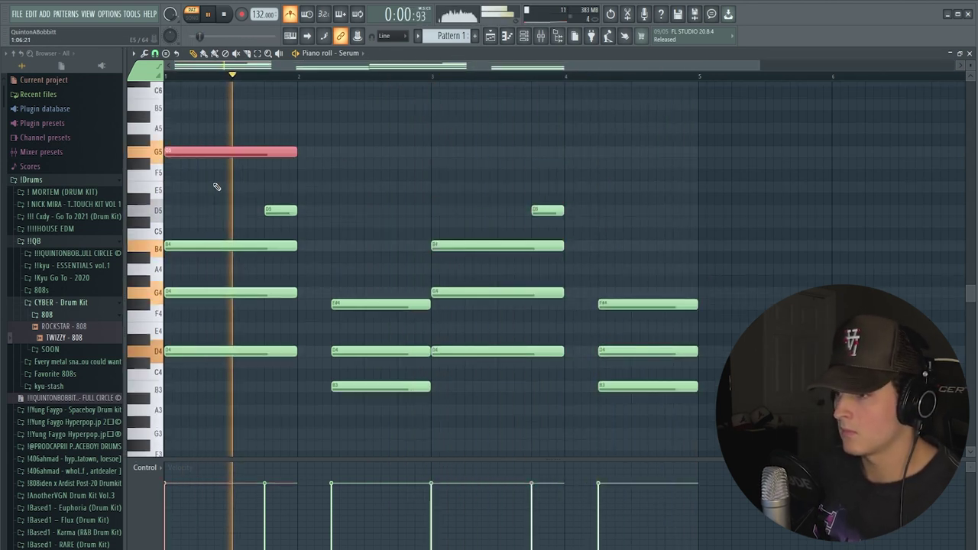
{"action": "key", "text": "shift+Down"}
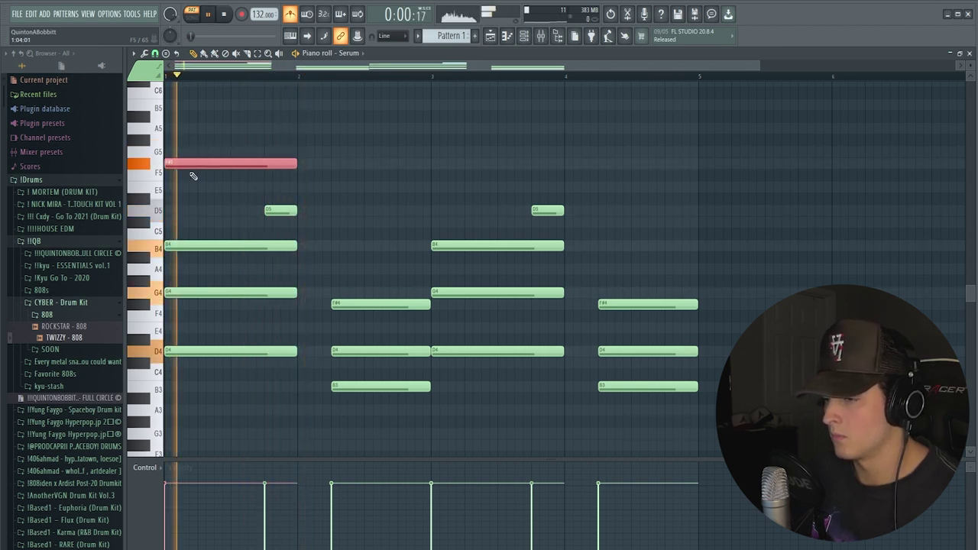
Add a quarter-bar E5 note just before the D5 in bar 1 and shorten the F#5 to half a bar
{"action": "left_click", "coordinate": [237, 191]}
{"action": "key", "text": "space"}
{"action": "key", "text": "space"}
{"action": "key", "text": "space"}
{"action": "mouse_move", "coordinate": [357, 191]}
{"action": "left_mouse_down"}
{"action": "mouse_move", "coordinate": [348, 198]}
{"action": "mouse_move", "coordinate": [264, 187]}
{"action": "mouse_move", "coordinate": [227, 164]}
{"action": "left_mouse_up"}
{"action": "key", "text": "space"}
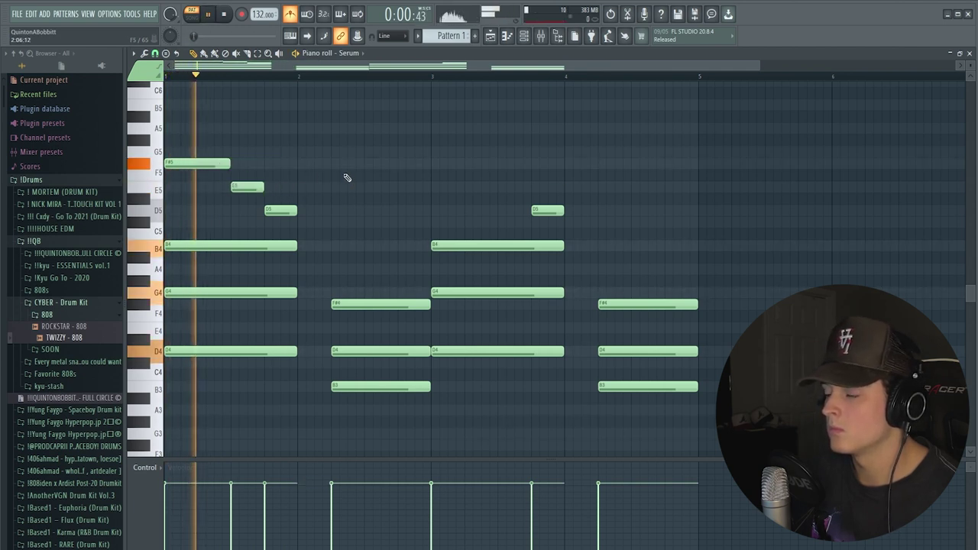
Continue the melody in bar 2 with a half-bar C#5 followed by a half-bar D5, and play it back
{"action": "left_click", "coordinate": [301, 221]}
{"action": "key", "text": "space"}
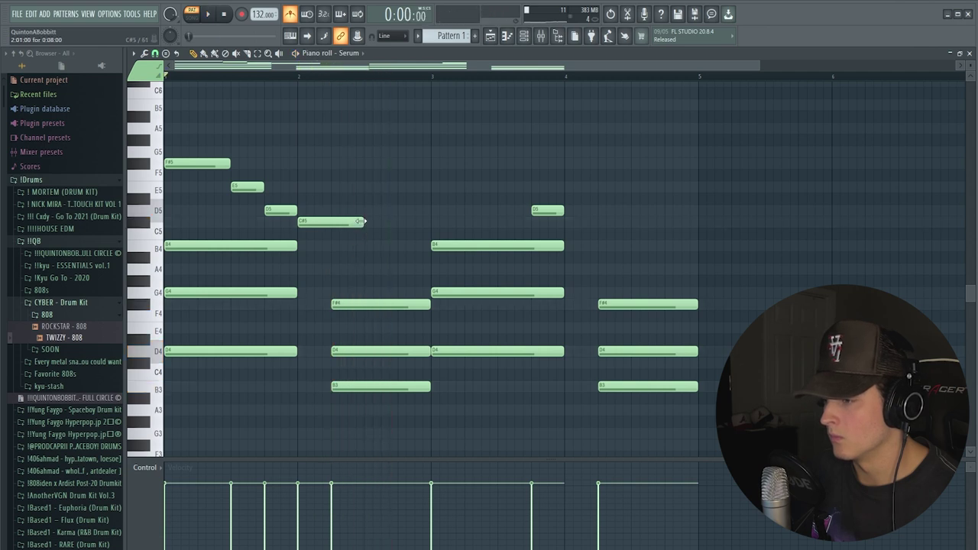
{"action": "key", "text": "space"}
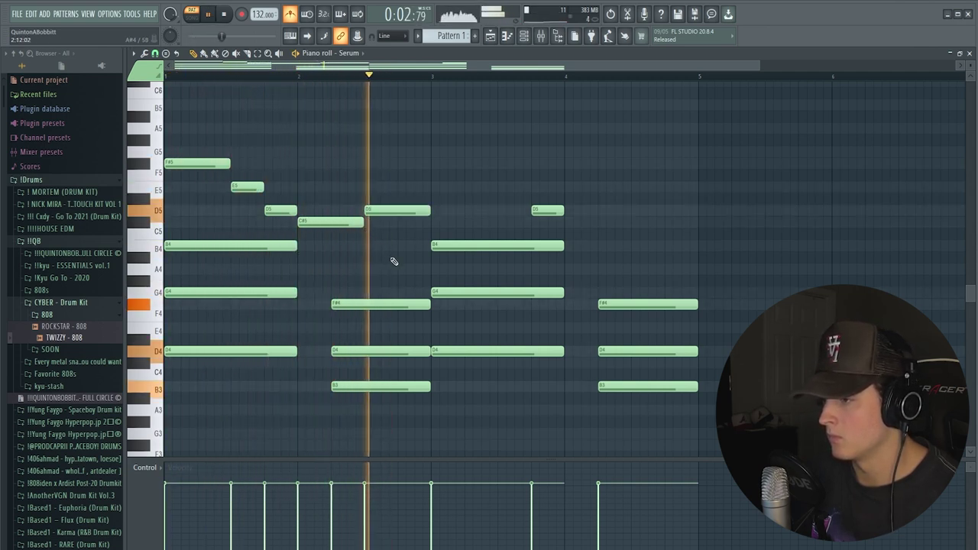
Delete all the chord notes and the D5 melody note from bars 3 and 4
{"action": "key", "text": "space"}
{"action": "right_click", "coordinate": [497, 245]}
{"action": "right_click", "coordinate": [497, 293]}
{"action": "right_click", "coordinate": [497, 351]}
{"action": "right_click", "coordinate": [547, 210]}
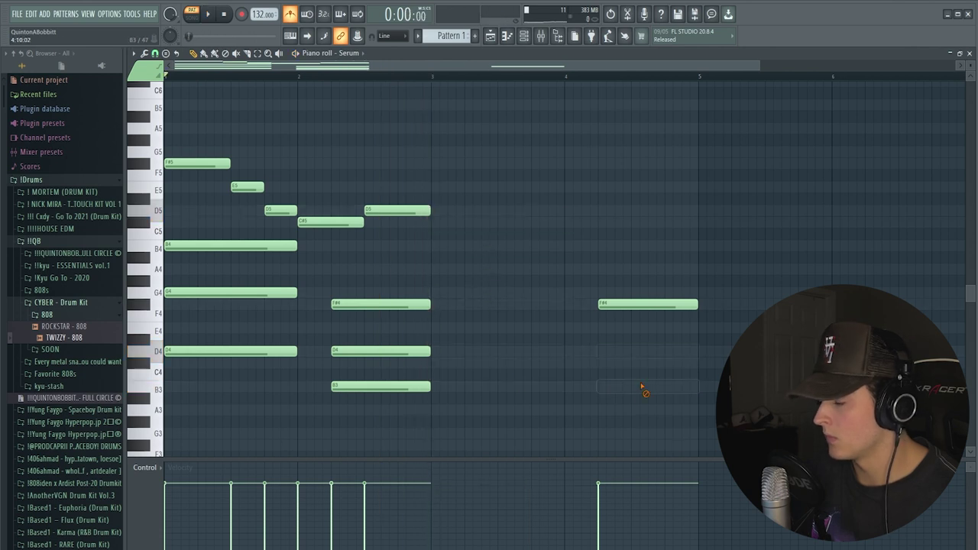
{"action": "right_click", "coordinate": [640, 304]}
Duplicate the two bars of chords and melody into bars 3 and 4, clear the selection and briefly play the result
{"action": "key", "text": "ctrl+b"}
{"action": "left_click", "coordinate": [577, 147], "text": "ctrl"}
{"action": "key", "text": "space"}
{"action": "key", "text": "space"}
Shorten the Env 1 attack of the Serum pad to 61 ms during playback
{"action": "left_click", "coordinate": [524, 36]}
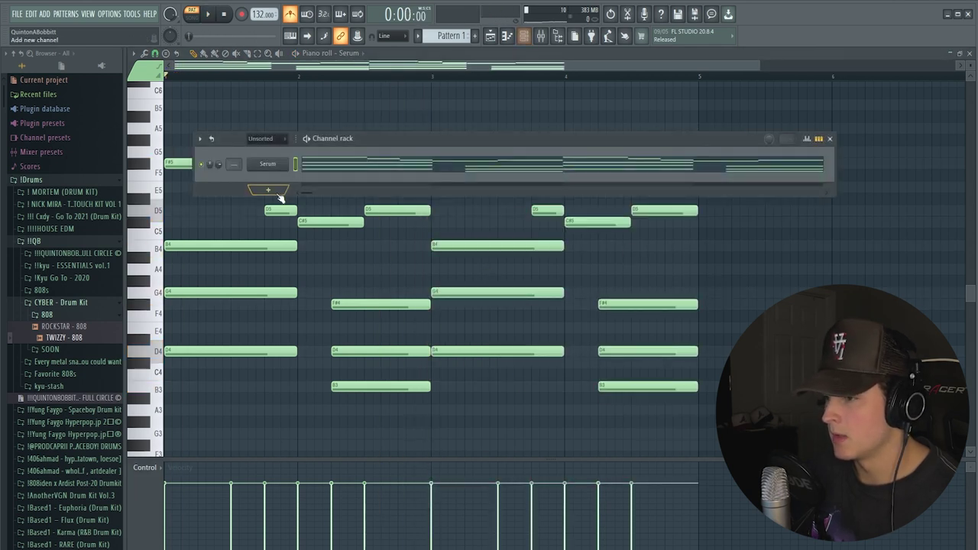
{"action": "left_click", "coordinate": [282, 166]}
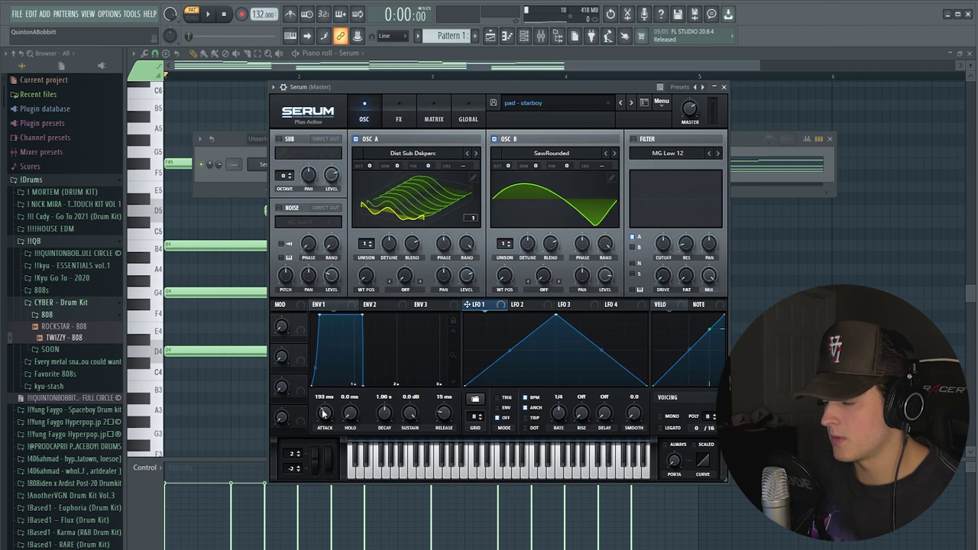
{"action": "key", "text": "space"}
{"action": "left_click_drag", "start_coordinate": [323, 417], "coordinate": [324, 423]}
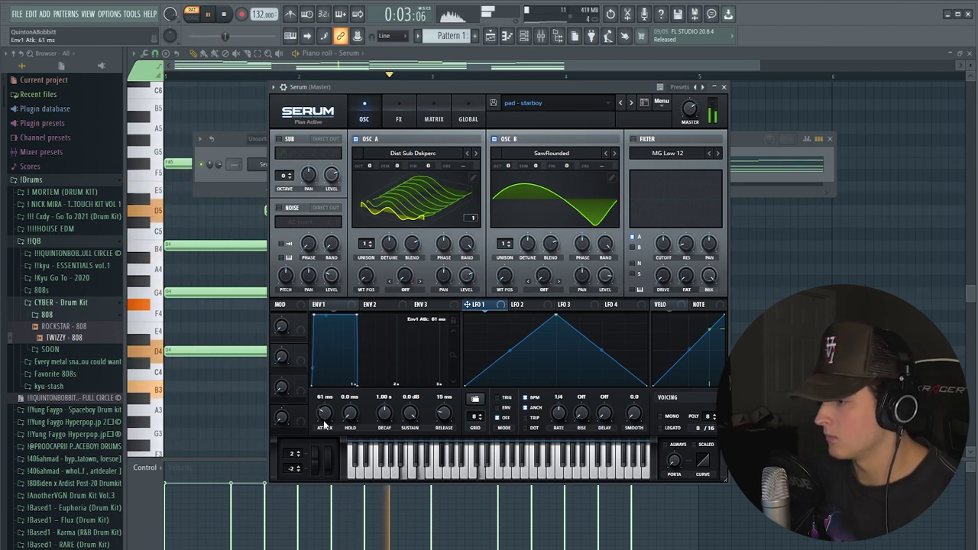
{"action": "left_click", "coordinate": [725, 88]}
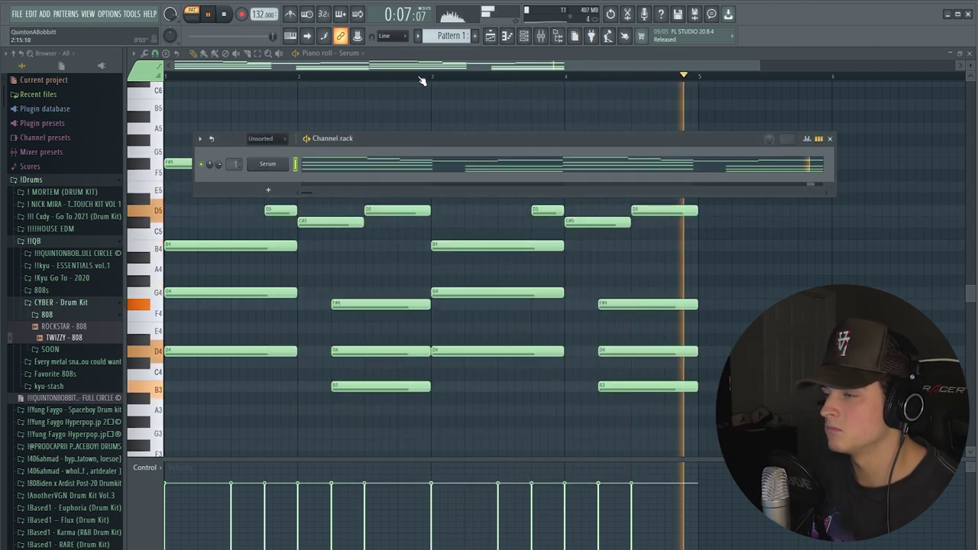
{"action": "key", "text": "space"}
Load Fruity Parametric EQ 2 into the first effect slot of mixer Insert 1 and play the pattern
{"action": "key", "text": "F9"}
{"action": "left_click", "coordinate": [850, 130]}
{"action": "mouse_move", "coordinate": [878, 144]}
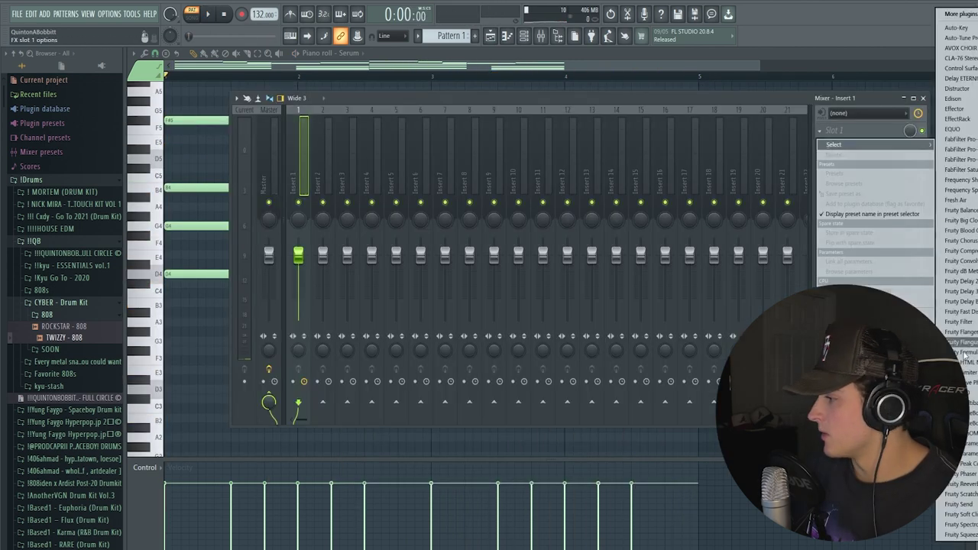
{"action": "left_click", "coordinate": [968, 455]}
{"action": "key", "text": "space"}
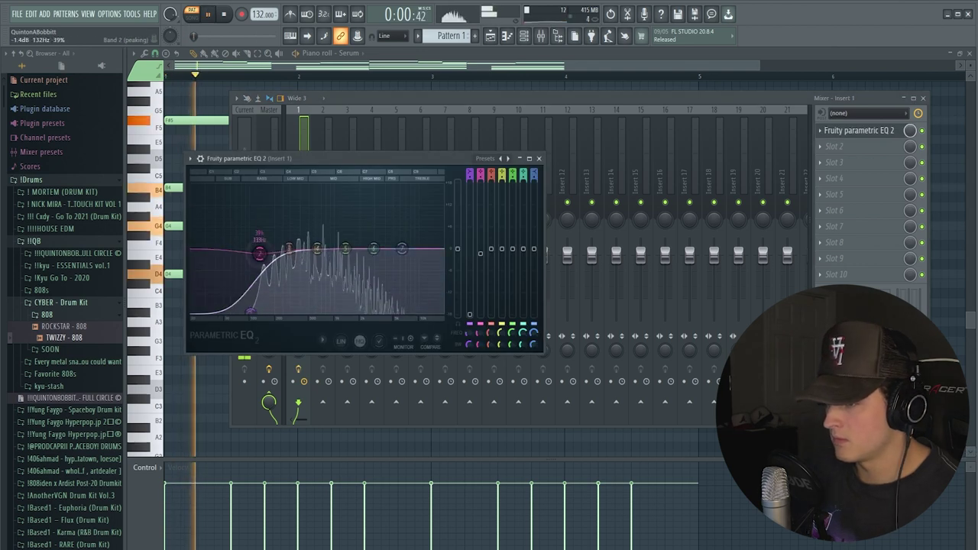
Cut the pad's low and high ends with the EQ and dip band 6 to about -2.3 dB near 4521 Hz
{"action": "left_click_drag", "start_coordinate": [403, 248], "coordinate": [384, 265]}
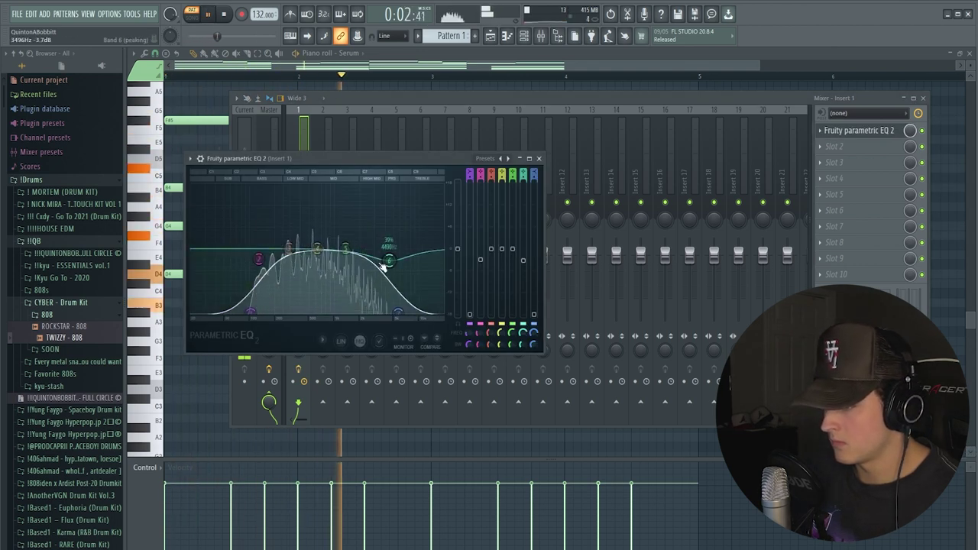
{"action": "left_click_drag", "start_coordinate": [251, 311], "coordinate": [259, 311]}
{"action": "left_click_drag", "start_coordinate": [279, 258], "coordinate": [280, 262]}
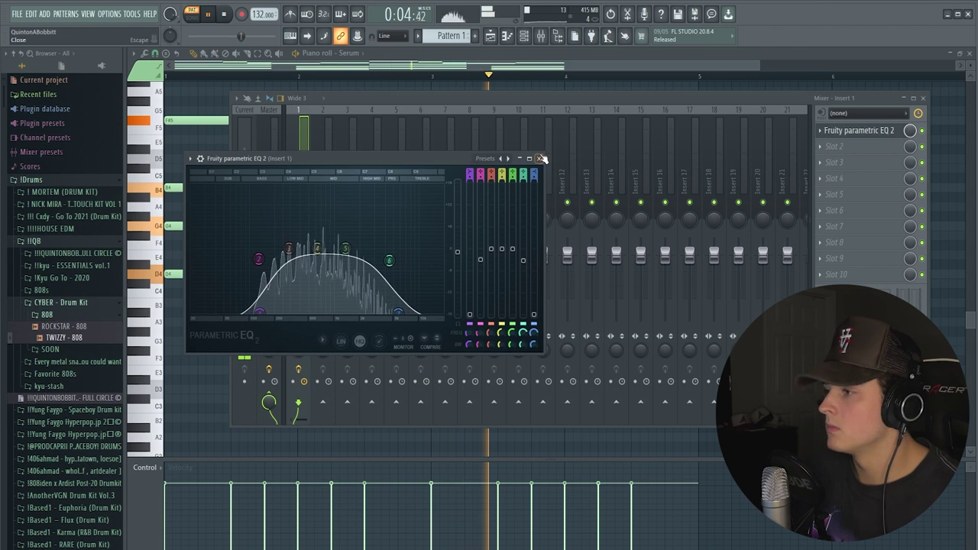
{"action": "mouse_move", "coordinate": [390, 261]}
{"action": "left_mouse_down"}
{"action": "mouse_move", "coordinate": [349, 247]}
{"action": "mouse_move", "coordinate": [388, 258]}
{"action": "left_mouse_up"}
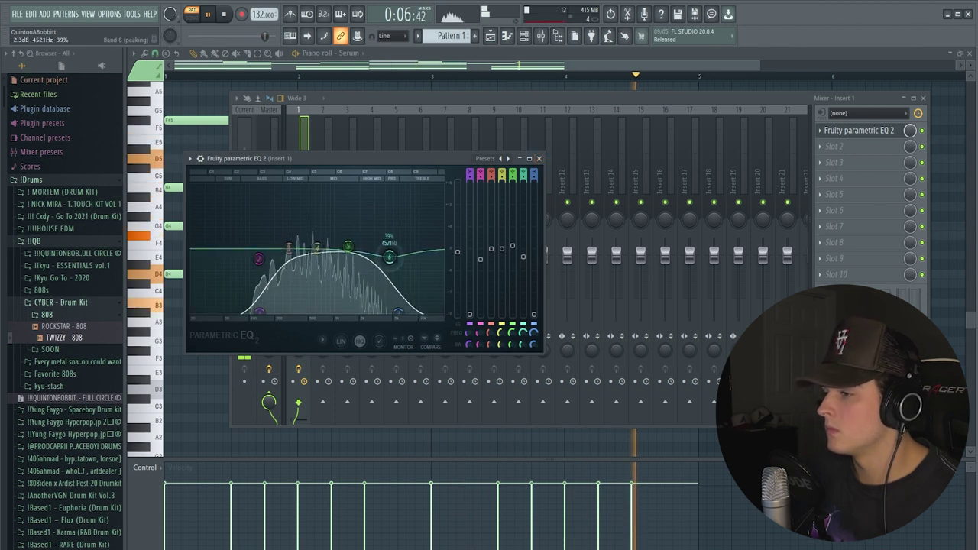
{"action": "left_click", "coordinate": [539, 158]}
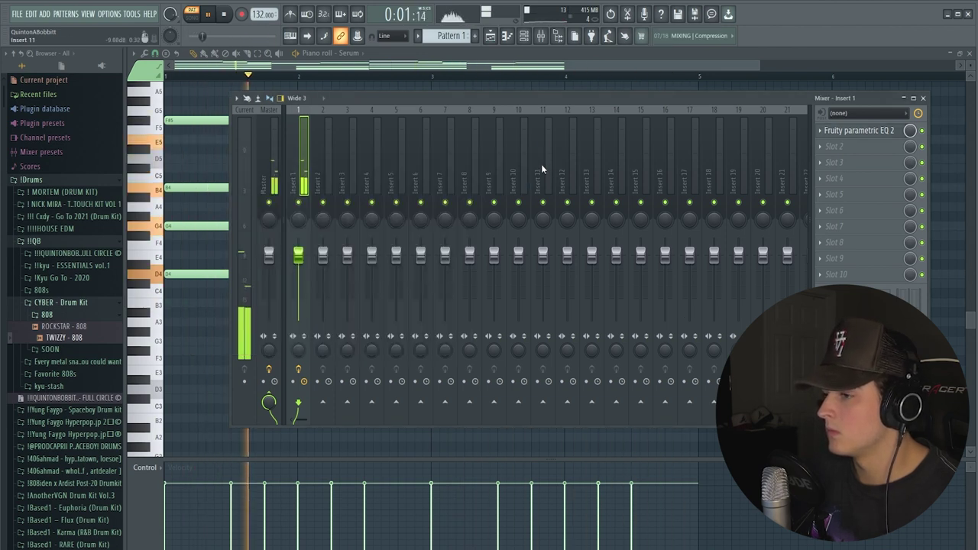
{"action": "key", "text": "space"}
Load RC-20 Retro Color into the second slot of Insert 1 and disable its Wobble, Distort and Magnetic modules
{"action": "left_click", "coordinate": [860, 147]}
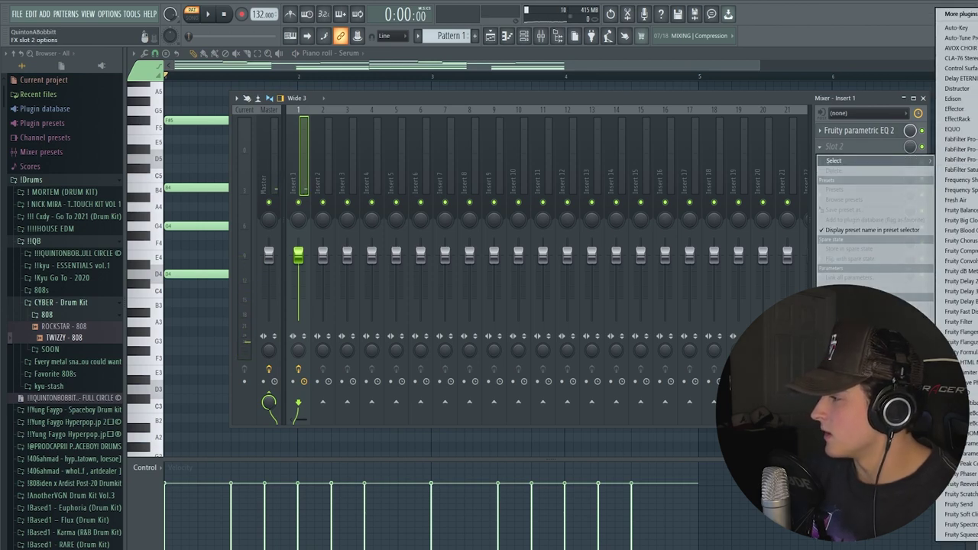
{"action": "left_click", "coordinate": [977, 305]}
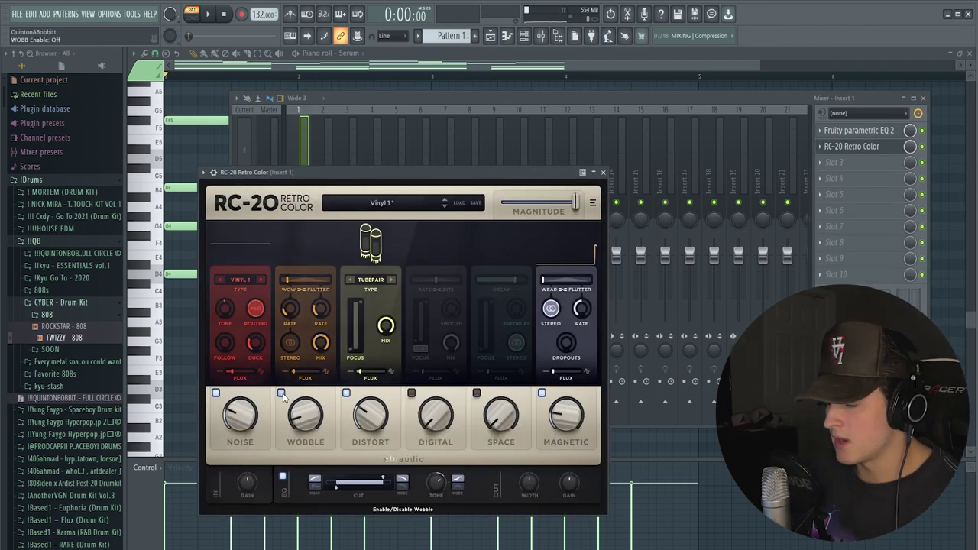
{"action": "left_click", "coordinate": [281, 394]}
{"action": "left_click", "coordinate": [346, 393]}
{"action": "left_click", "coordinate": [542, 394]}
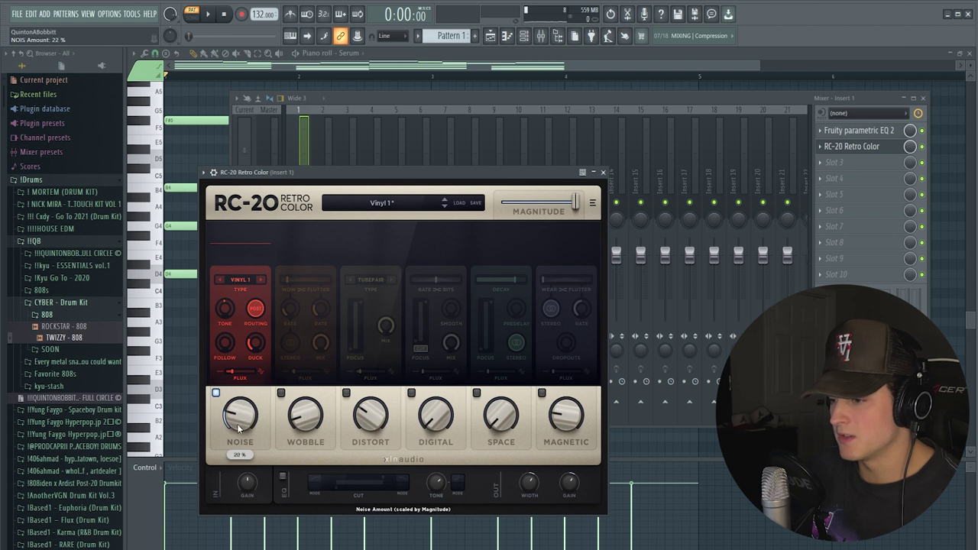
Lower RC-20's Noise amount to about 16% while the pattern plays
{"action": "key", "text": "space"}
{"action": "left_click_drag", "start_coordinate": [236, 398], "coordinate": [235, 405]}
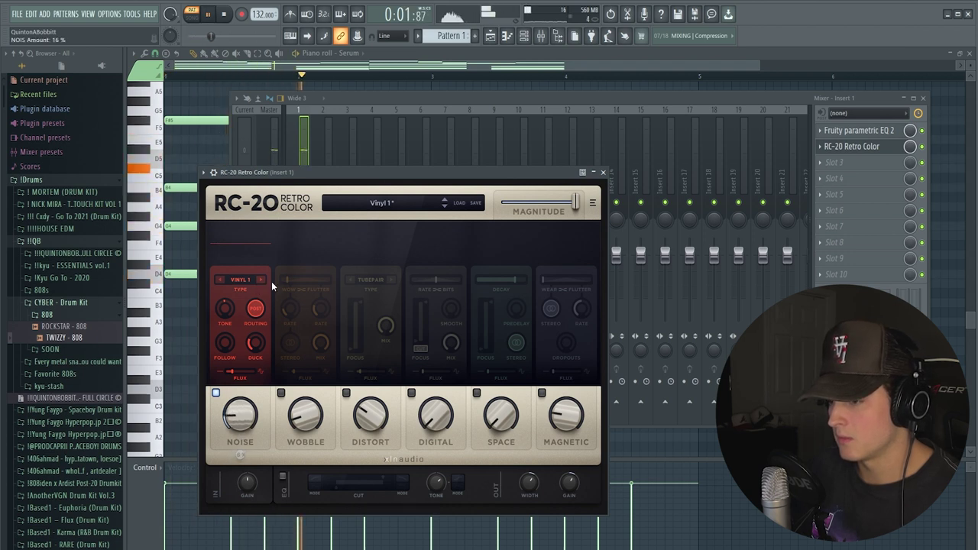
{"action": "left_click_drag", "start_coordinate": [228, 421], "coordinate": [227, 423]}
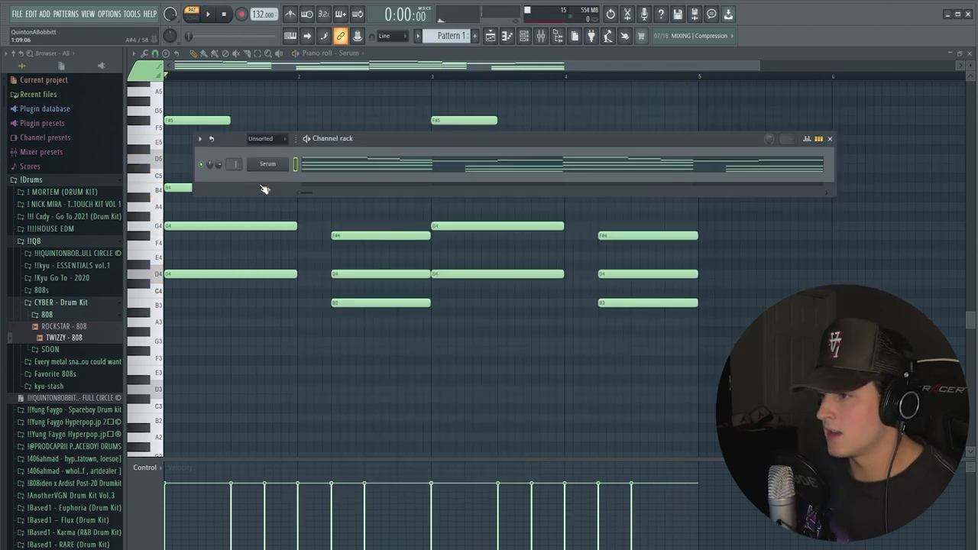
Add a second Serum channel and load the "lead - yoshi" preset from the CYBER bank
{"action": "left_click", "coordinate": [264, 188]}
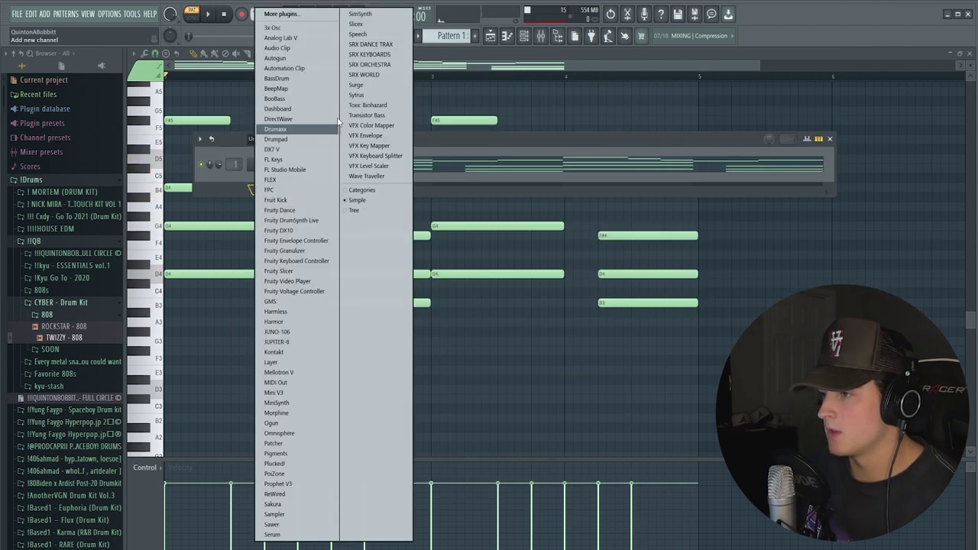
{"action": "left_click", "coordinate": [278, 533]}
{"action": "left_click", "coordinate": [487, 140]}
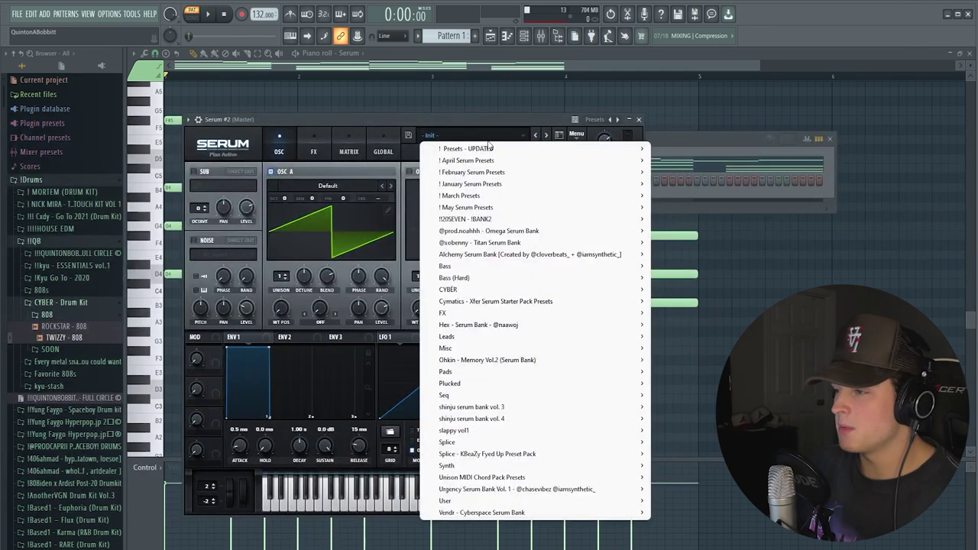
{"action": "mouse_move", "coordinate": [569, 248]}
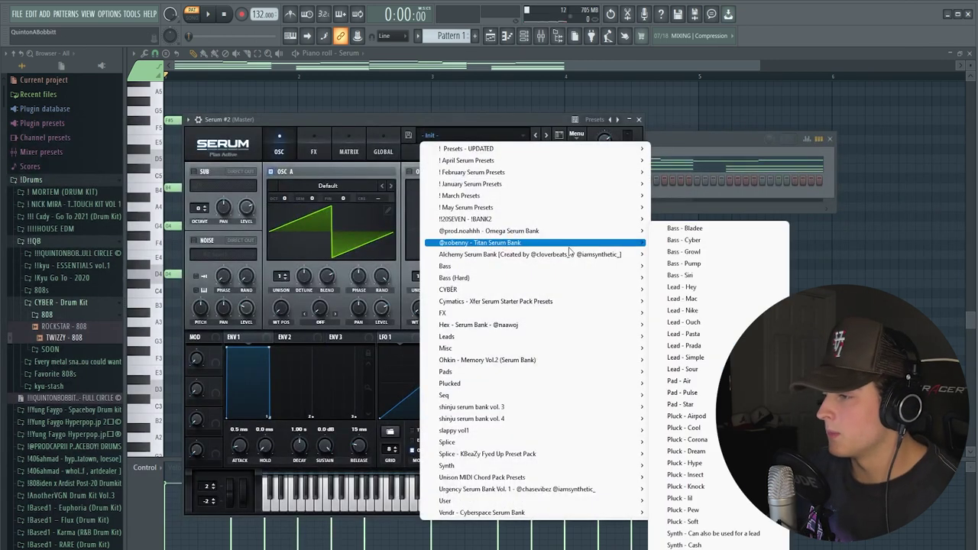
{"action": "mouse_move", "coordinate": [551, 230]}
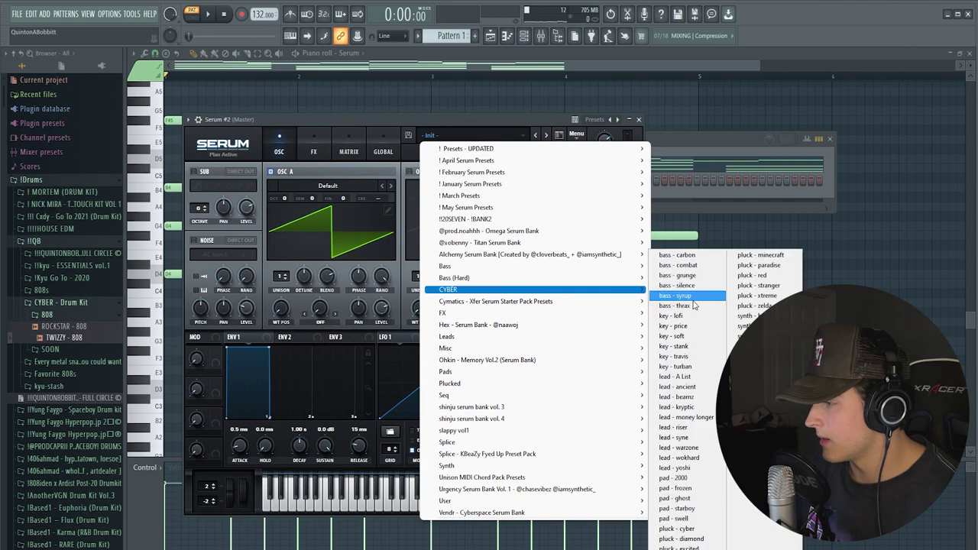
{"action": "left_click", "coordinate": [680, 430]}
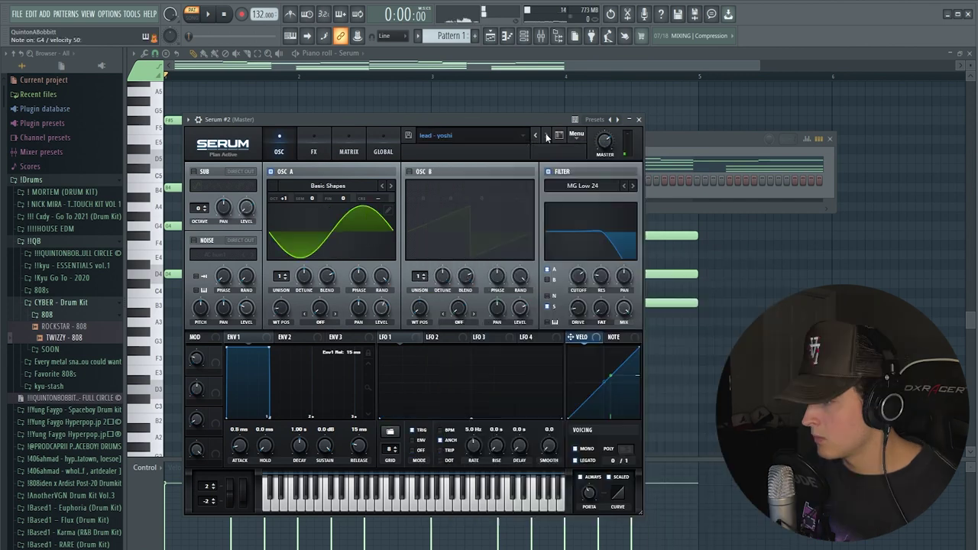
{"action": "left_click", "coordinate": [639, 120]}
Record a live lead melody over the four-bar progression on the second Serum channel
{"action": "right_click", "coordinate": [283, 179]}
{"action": "left_click", "coordinate": [316, 180]}
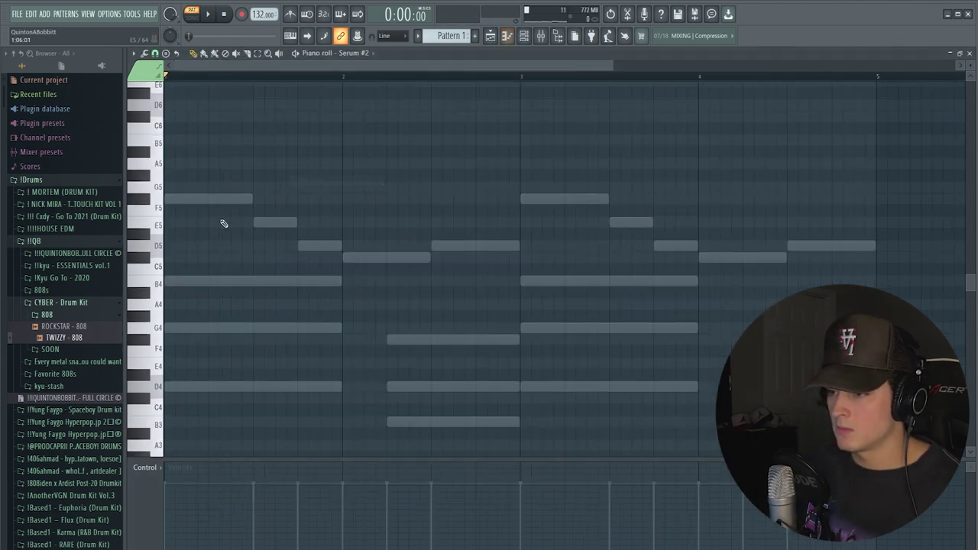
{"action": "key", "text": "F6"}
{"action": "key", "text": "space"}
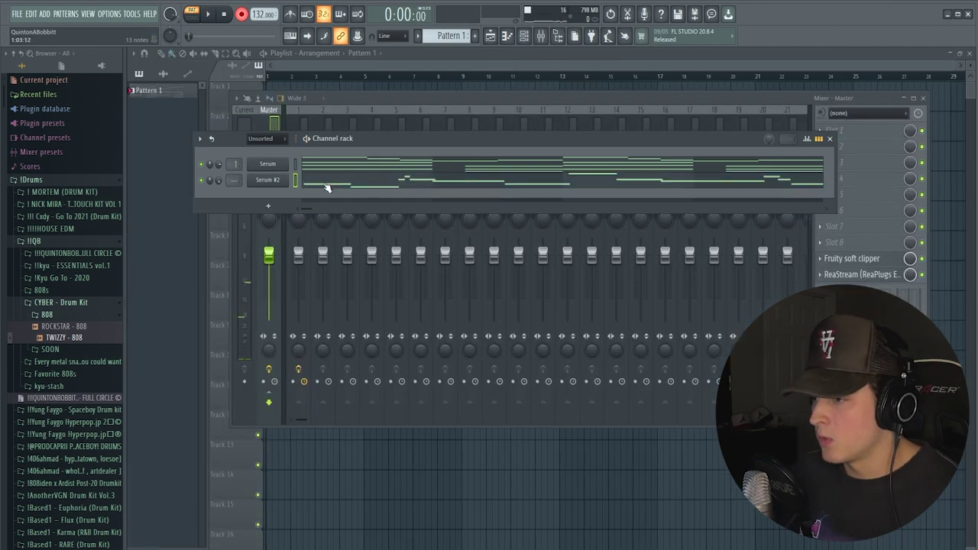
Quantize the recorded lead notes in the second Serum's piano roll and reset their velocities to one even level
{"action": "left_click", "coordinate": [326, 187]}
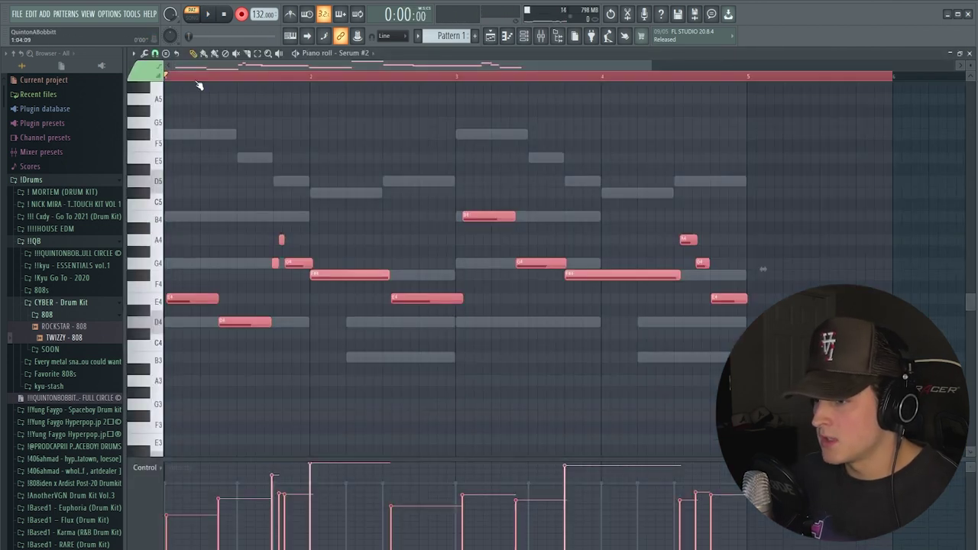
{"action": "key", "text": "ctrl+q"}
{"action": "left_click", "coordinate": [191, 79], "text": "ctrl"}
{"action": "key", "text": "r"}
{"action": "scroll", "coordinate": [201, 70], "scroll_direction": "up", "scroll_amount": 3}
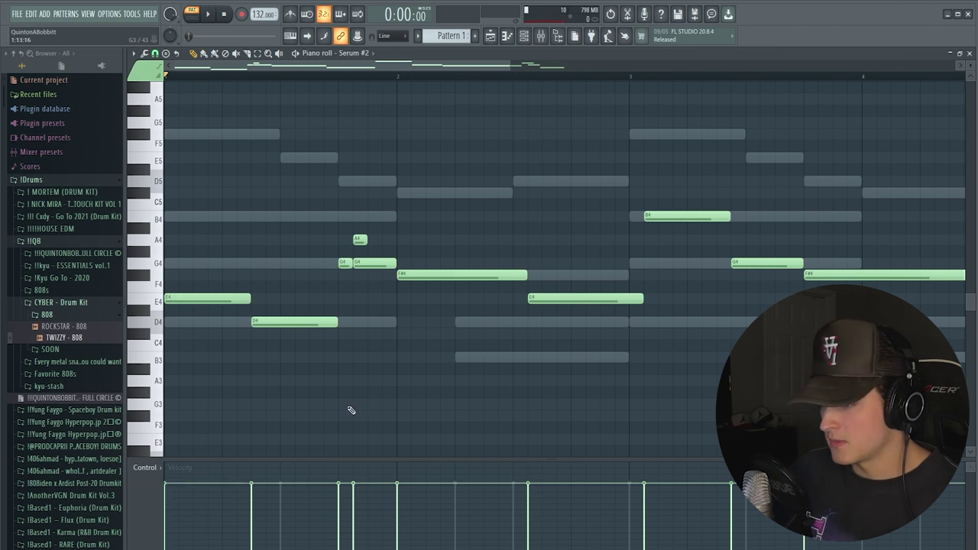
Start the last G4 of bar 1 one step later, directly after the A4, keeping it two steps long, and play it back
{"action": "key", "text": "space"}
{"action": "key", "text": "space"}
{"action": "left_click", "coordinate": [373, 264]}
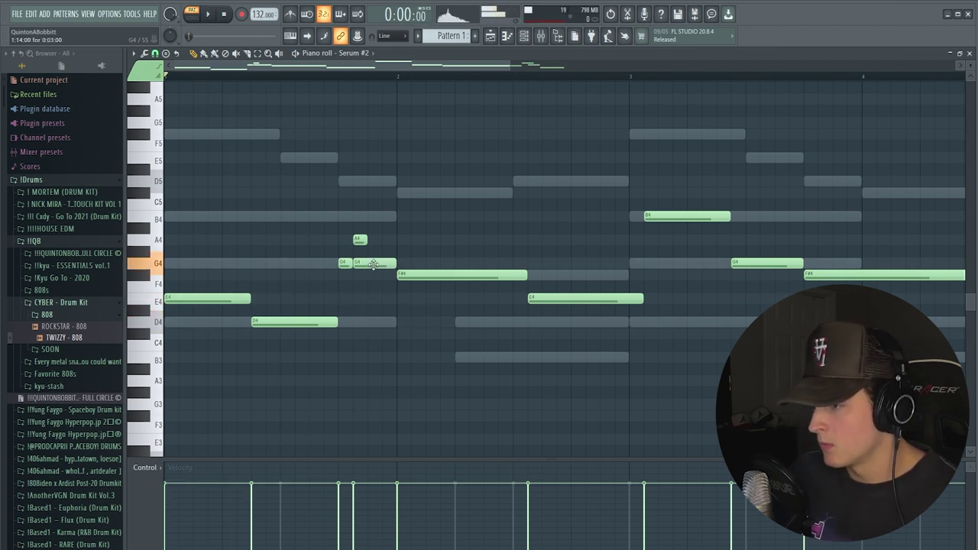
{"action": "left_click_drag", "start_coordinate": [373, 265], "coordinate": [388, 265]}
{"action": "key", "text": "space"}
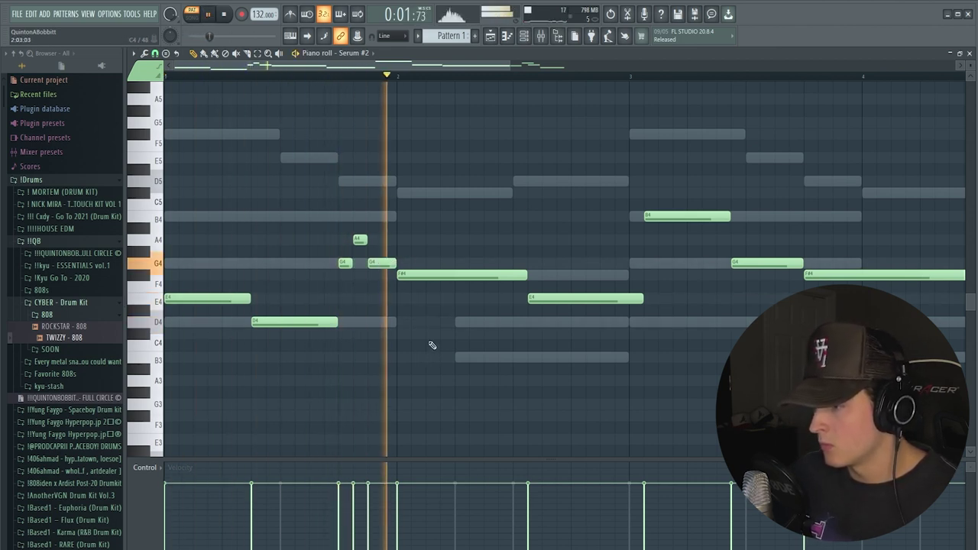
Shorten the F#4 in bar 2 to half a bar and move the E4 to start at mid-bar
{"action": "left_click_drag", "start_coordinate": [341, 66], "coordinate": [407, 67]}
{"action": "key", "text": "space"}
{"action": "key", "text": "space"}
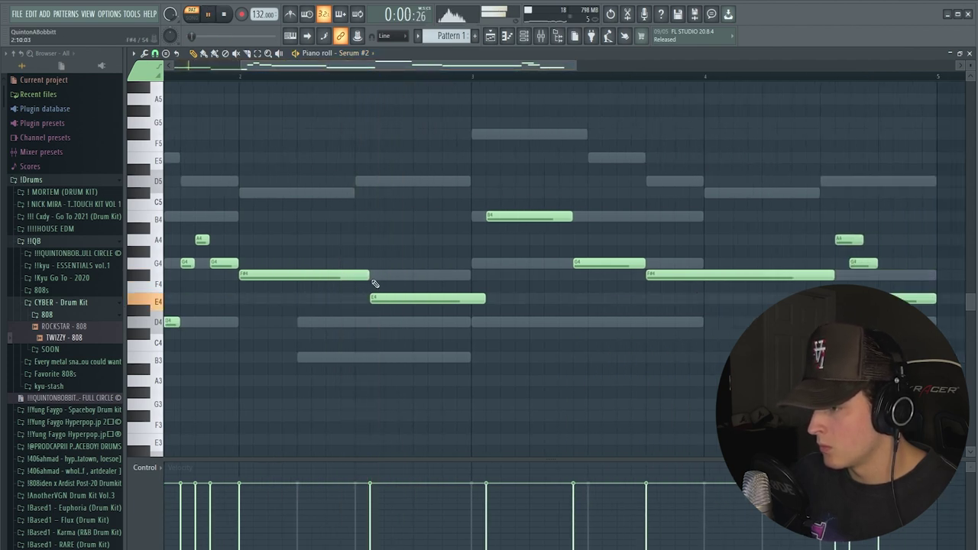
{"action": "left_click_drag", "start_coordinate": [367, 274], "coordinate": [352, 275]}
{"action": "left_click_drag", "start_coordinate": [397, 299], "coordinate": [382, 301]}
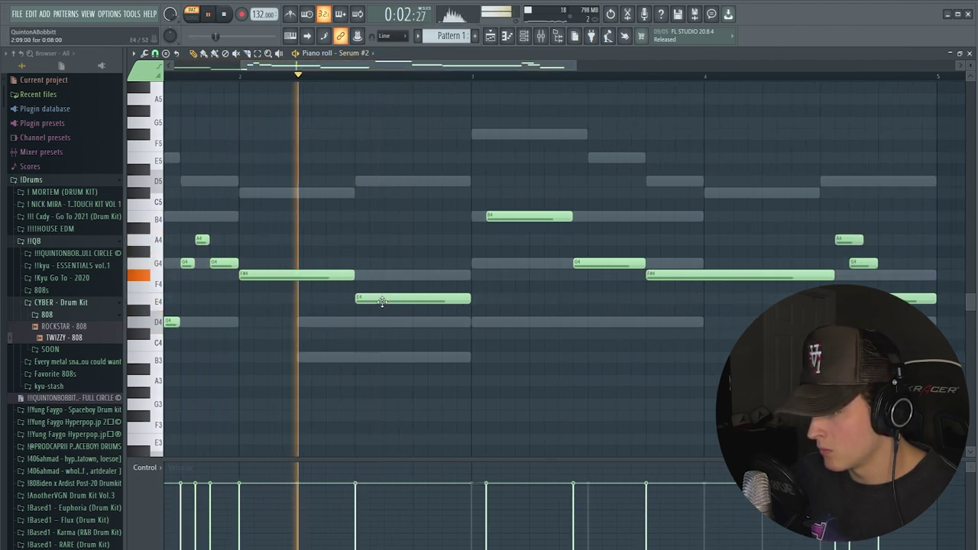
{"action": "key", "text": "space"}
Add a one-step G4 at step 7 of bar 2, overlapping the end of the half-bar F#4, and audition it
{"action": "key", "text": "space"}
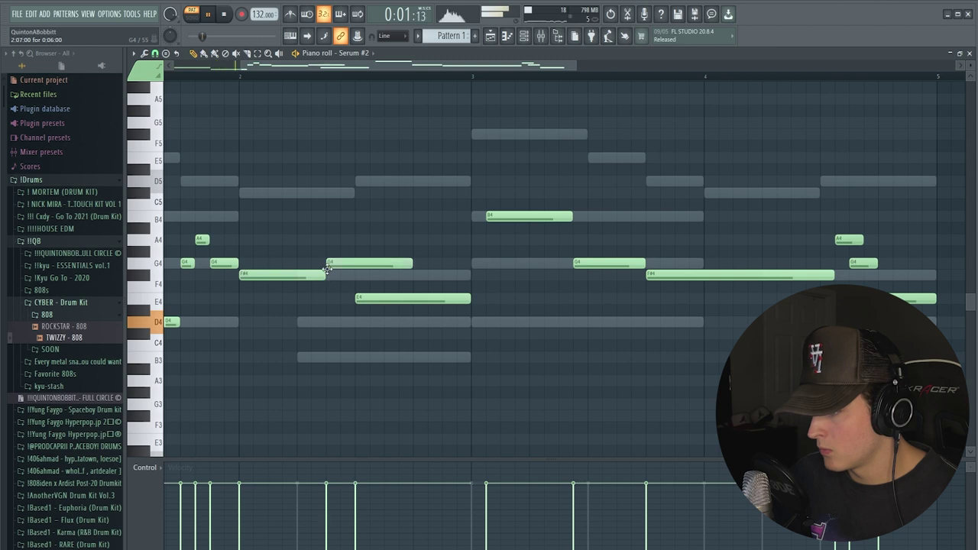
{"action": "left_click_drag", "start_coordinate": [411, 265], "coordinate": [355, 271]}
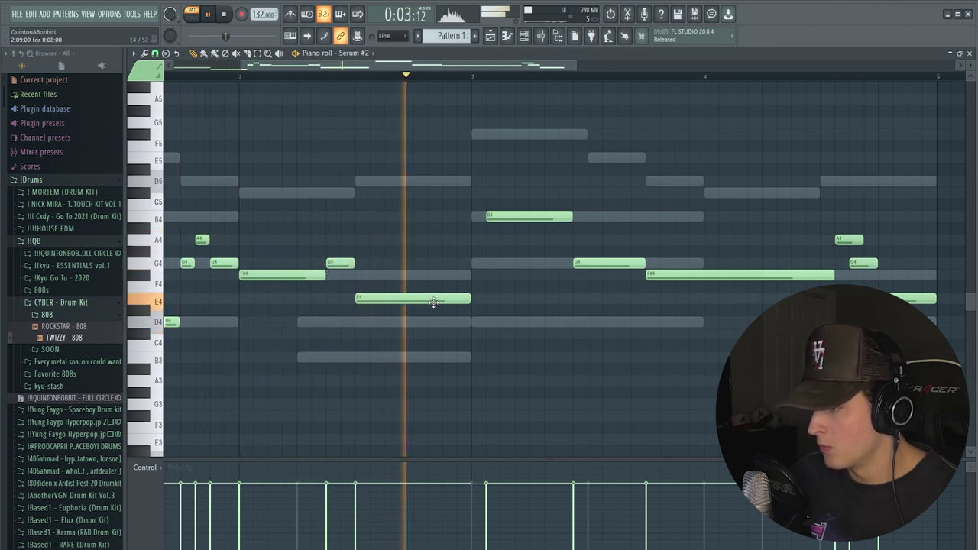
{"action": "key", "text": "space"}
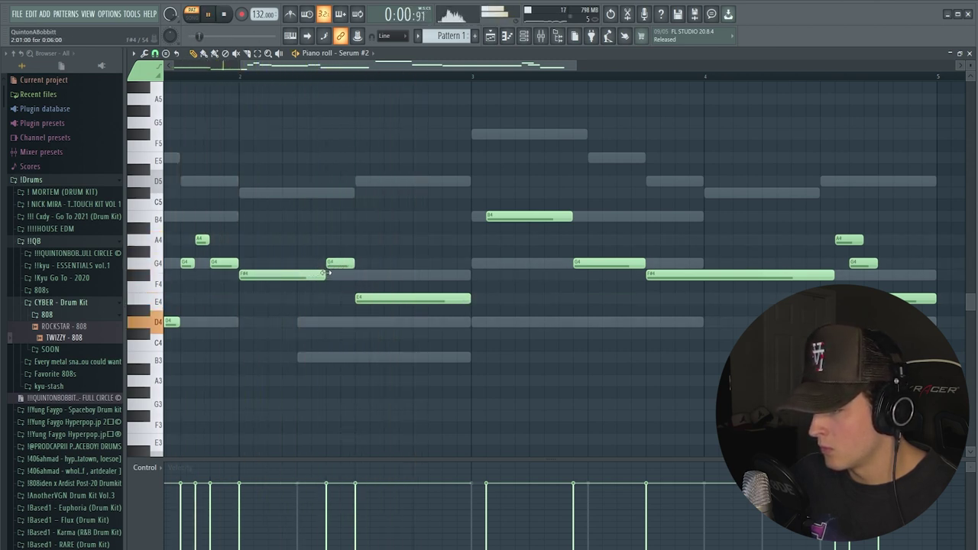
{"action": "left_click_drag", "start_coordinate": [325, 273], "coordinate": [353, 275]}
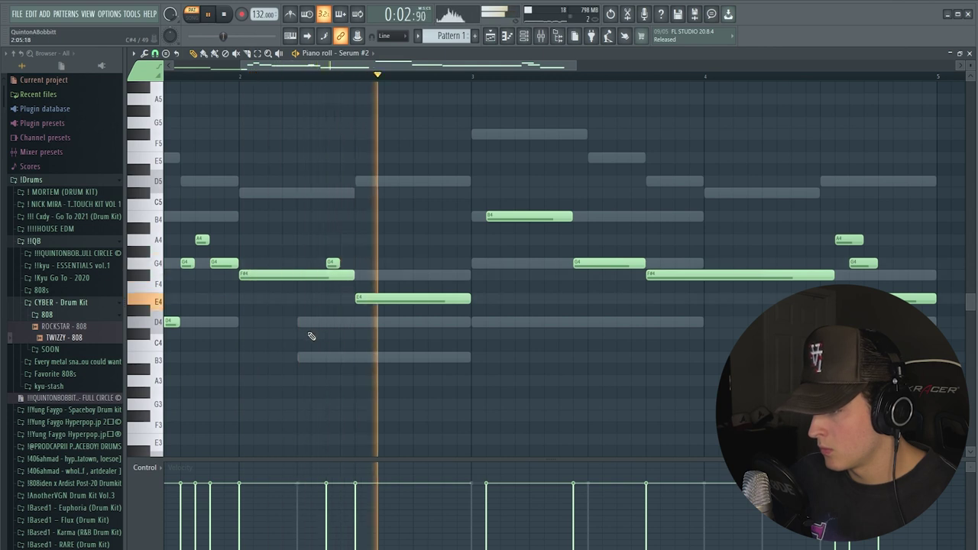
{"action": "key", "text": "space"}
Move the lead's B4 to the start of bar 3 and lengthen the following G4 to six steps, directly after it
{"action": "key", "text": "space"}
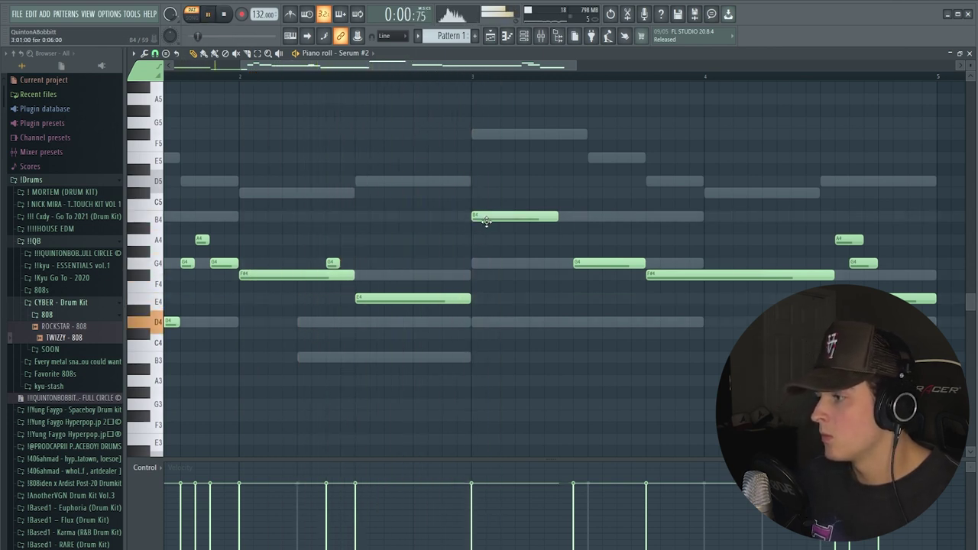
{"action": "left_click_drag", "start_coordinate": [429, 70], "coordinate": [447, 71]}
{"action": "left_click_drag", "start_coordinate": [555, 264], "coordinate": [593, 269]}
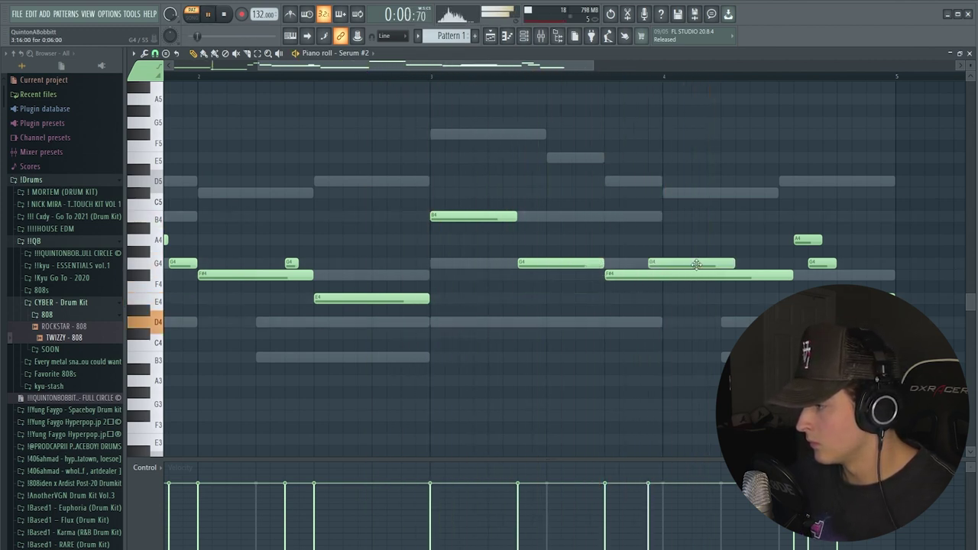
Add a one-step G4 at step 3 of bar 4, shorten the overlapping F#4 to half a bar, and play the phrase back
{"action": "left_click_drag", "start_coordinate": [669, 267], "coordinate": [650, 264]}
{"action": "left_click_drag", "start_coordinate": [455, 67], "coordinate": [511, 66]}
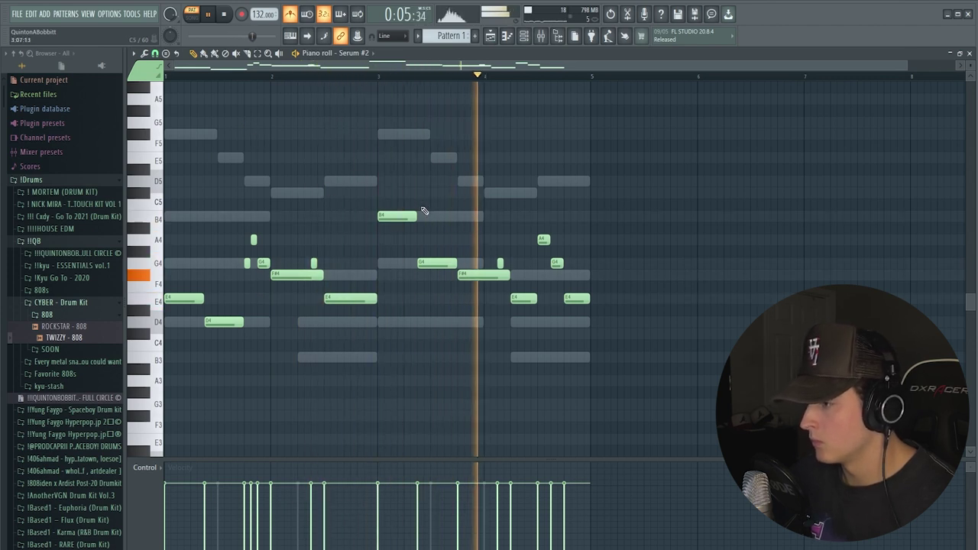
{"action": "key", "text": "space"}
Load Fruity parametric EQ 2 in the first effect slot of the lead's mixer insert 2
{"action": "key", "text": "F6"}
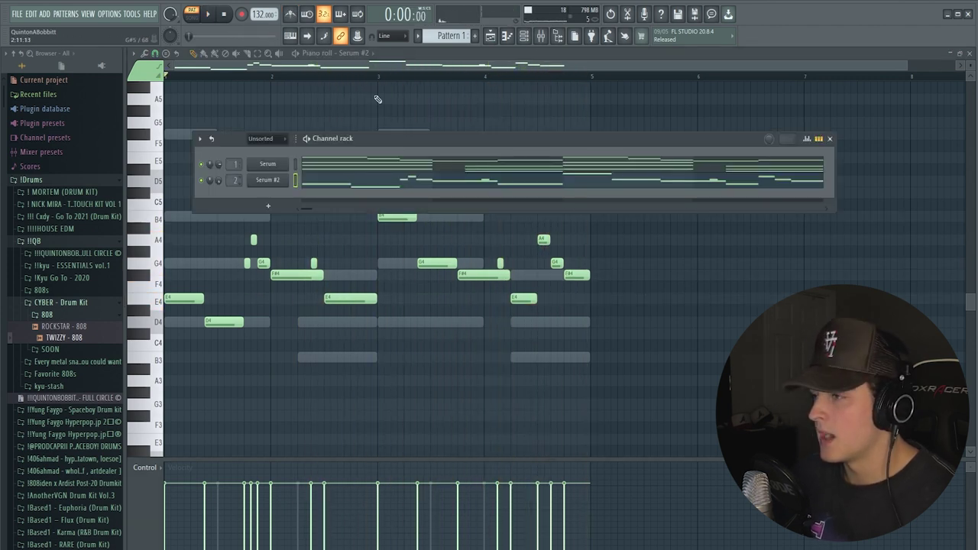
{"action": "left_click", "coordinate": [544, 35]}
{"action": "left_click", "coordinate": [834, 132]}
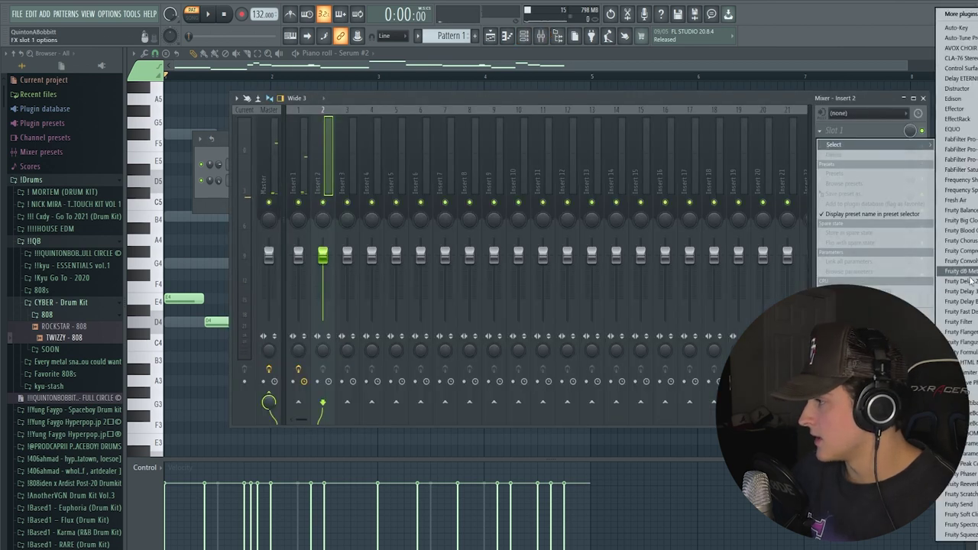
{"action": "left_click", "coordinate": [970, 454]}
Shape the lead's EQ during playback: low cut at about 119 Hz, slight mid boost, and high shelf about -7.4 dB near 6800 Hz
{"action": "key", "text": "space"}
{"action": "left_click_drag", "start_coordinate": [258, 278], "coordinate": [283, 339]}
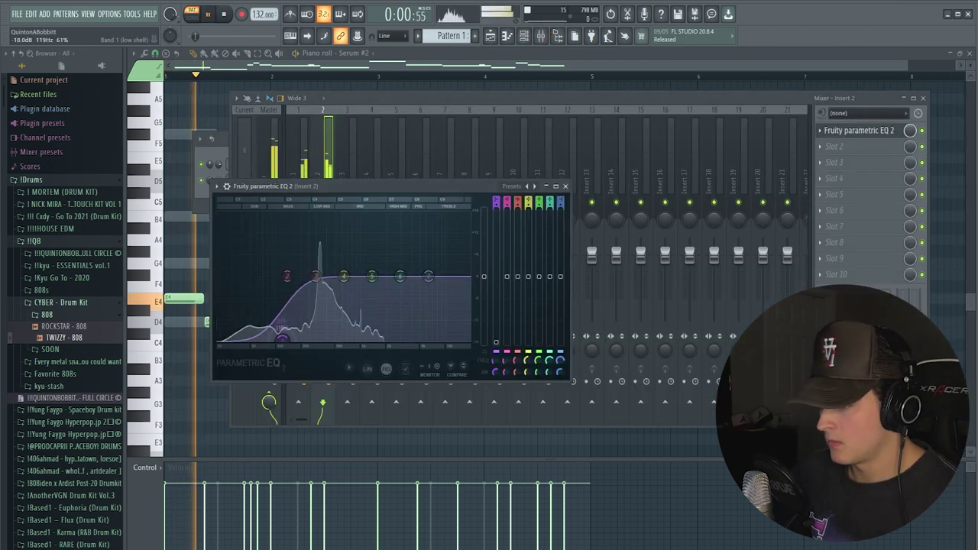
{"action": "left_click_drag", "start_coordinate": [315, 276], "coordinate": [430, 303]}
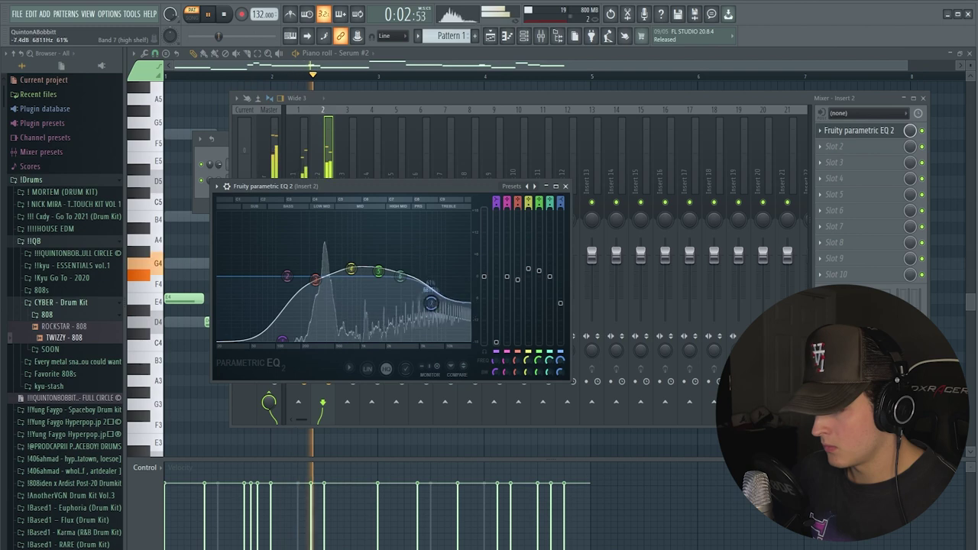
{"action": "key", "text": "space"}
Add ValhallaVintageVerb after the lead's EQ with the mix lowered to about 46% and the decay to 2.37 s
{"action": "left_click", "coordinate": [834, 146]}
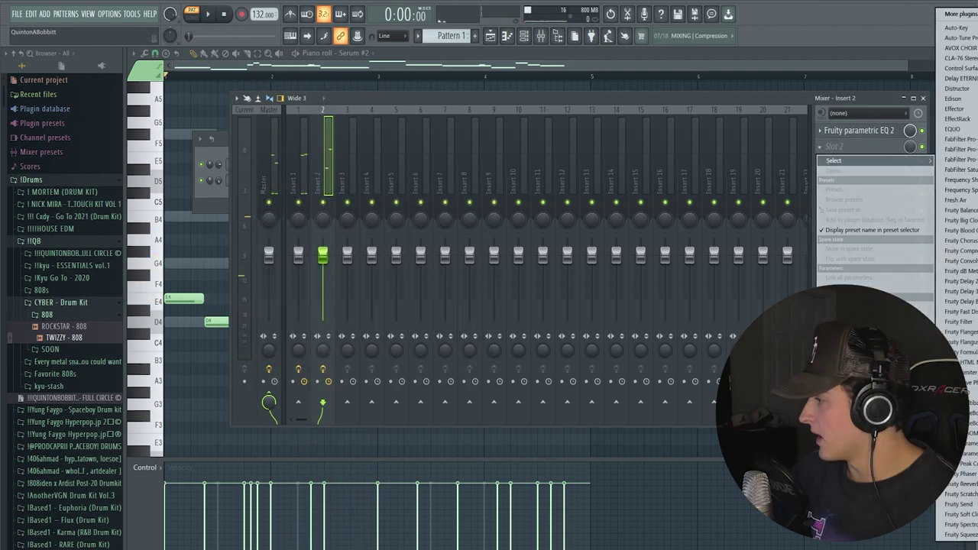
{"action": "left_click", "coordinate": [975, 344]}
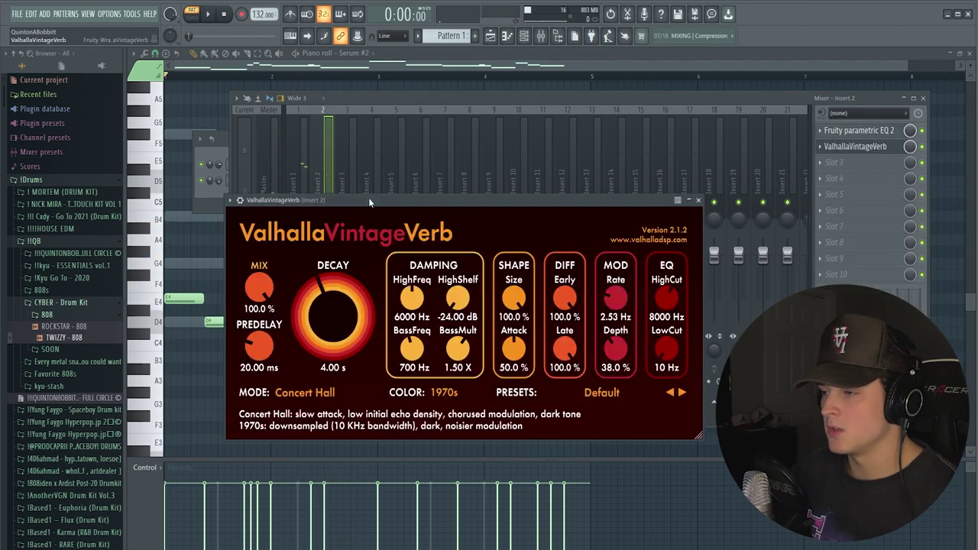
{"action": "left_click_drag", "start_coordinate": [369, 199], "coordinate": [370, 168]}
{"action": "left_click_drag", "start_coordinate": [265, 260], "coordinate": [255, 315]}
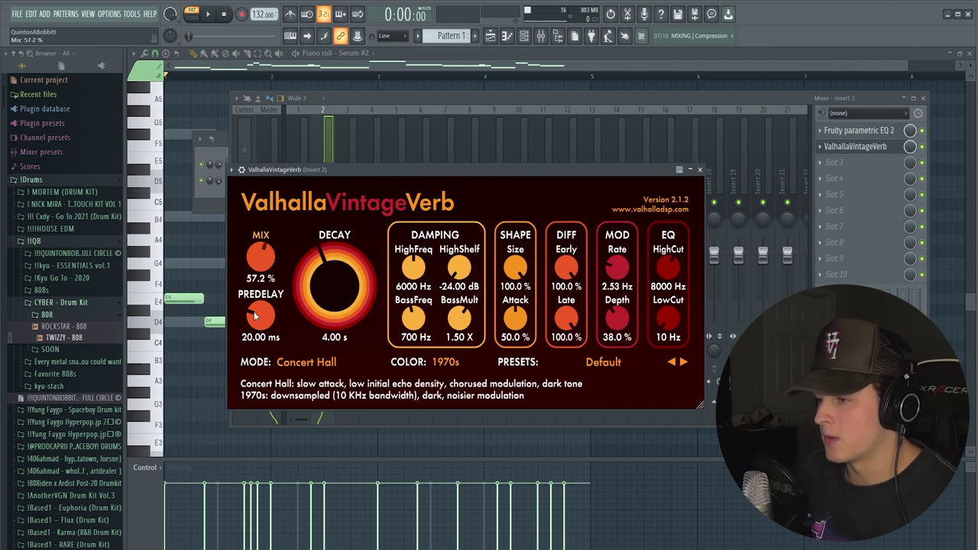
{"action": "key", "text": "space"}
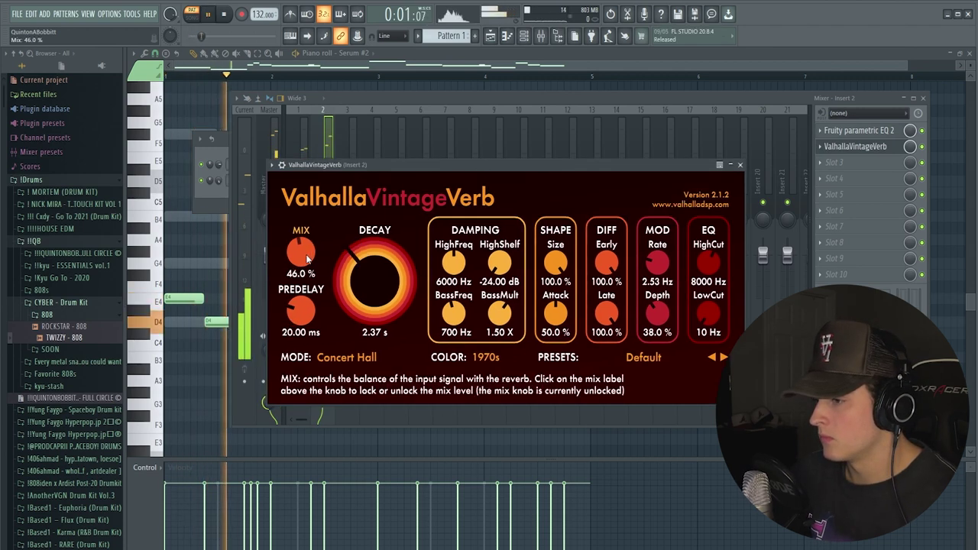
{"action": "left_click_drag", "start_coordinate": [299, 255], "coordinate": [299, 265]}
{"action": "left_click", "coordinate": [741, 165]}
Shift the lead's EQ and reverb down one slot and load RCompressor Stereo in the freed first slot
{"action": "scroll", "coordinate": [869, 152], "scroll_direction": "down", "scroll_amount": 1}
{"action": "left_click_drag", "start_coordinate": [860, 130], "coordinate": [860, 146]}
{"action": "key", "text": "space"}
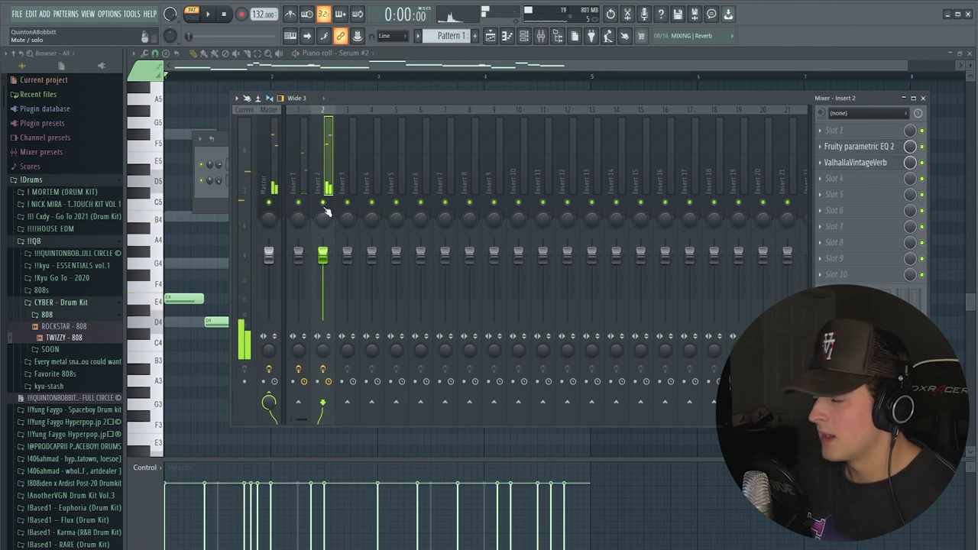
{"action": "left_click", "coordinate": [848, 129]}
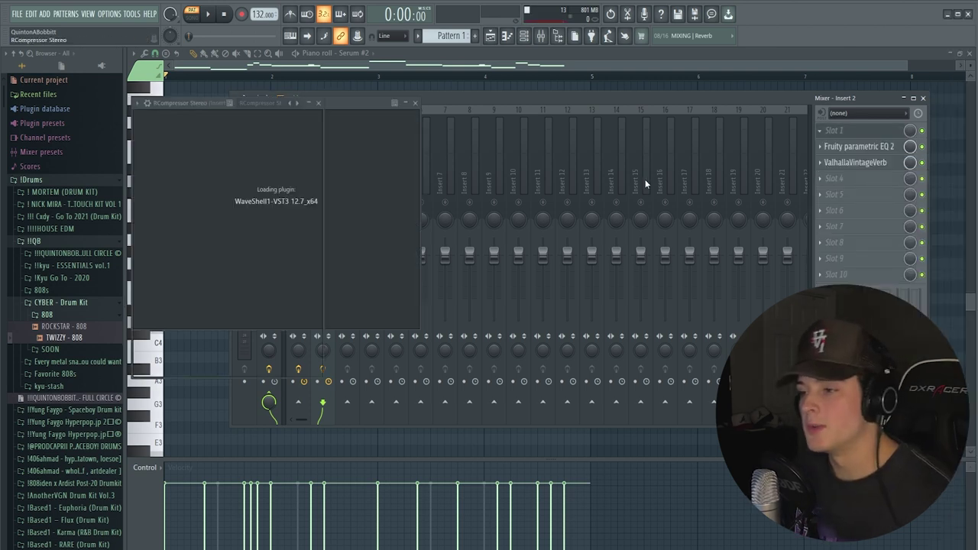
{"action": "left_click_drag", "start_coordinate": [246, 103], "coordinate": [344, 99]}
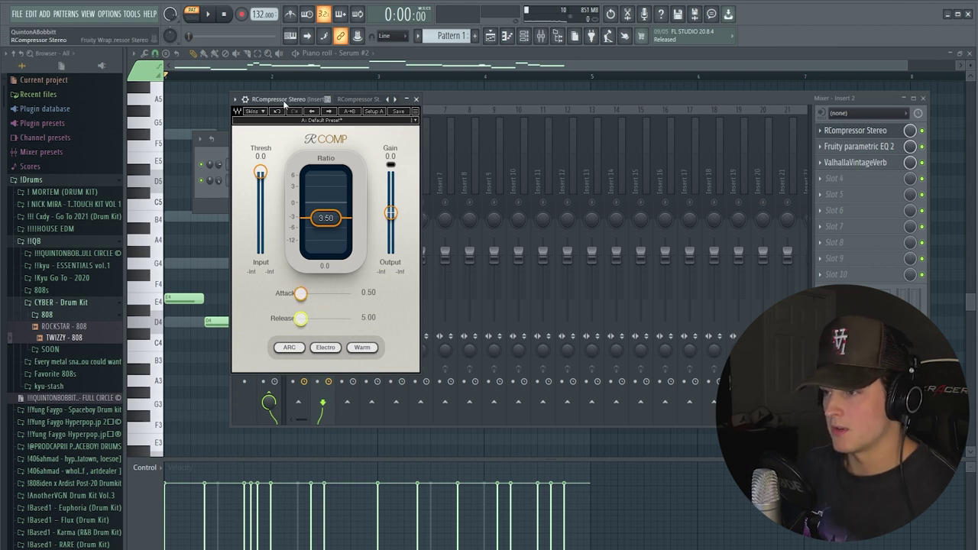
{"action": "left_click_drag", "start_coordinate": [284, 103], "coordinate": [433, 156]}
Set the lead compressor's threshold to about -14.2 and raise its output gain slightly while the loop plays
{"action": "key", "text": "space"}
{"action": "left_click_drag", "start_coordinate": [410, 226], "coordinate": [409, 242]}
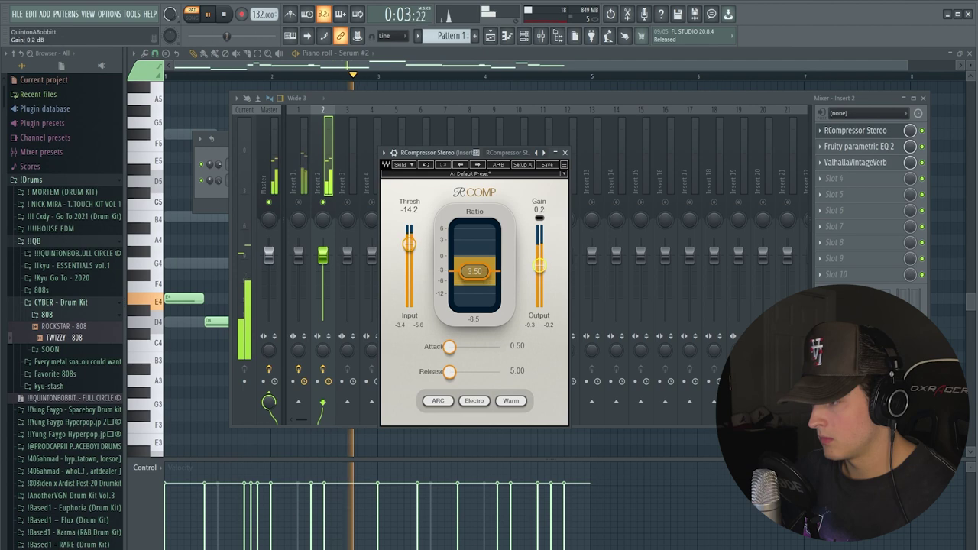
{"action": "left_click_drag", "start_coordinate": [539, 265], "coordinate": [539, 259]}
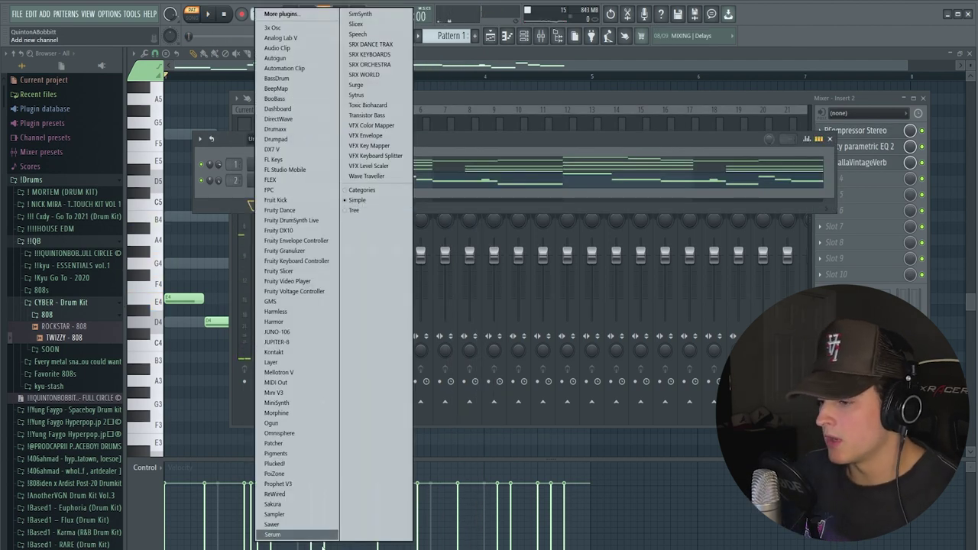
Add a third Serum channel and load the "pluck - paradise" preset
{"action": "left_click", "coordinate": [290, 534]}
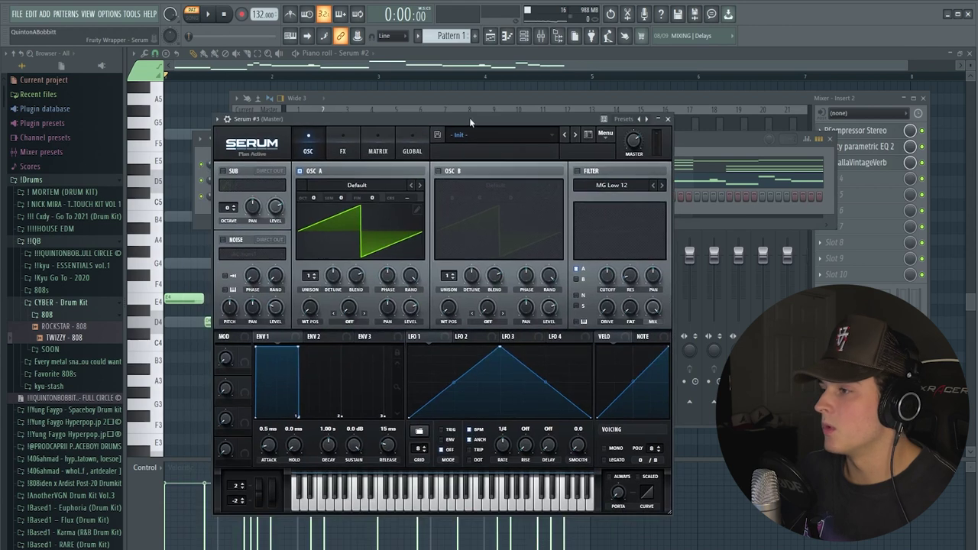
{"action": "left_click", "coordinate": [461, 135]}
{"action": "mouse_move", "coordinate": [558, 289]}
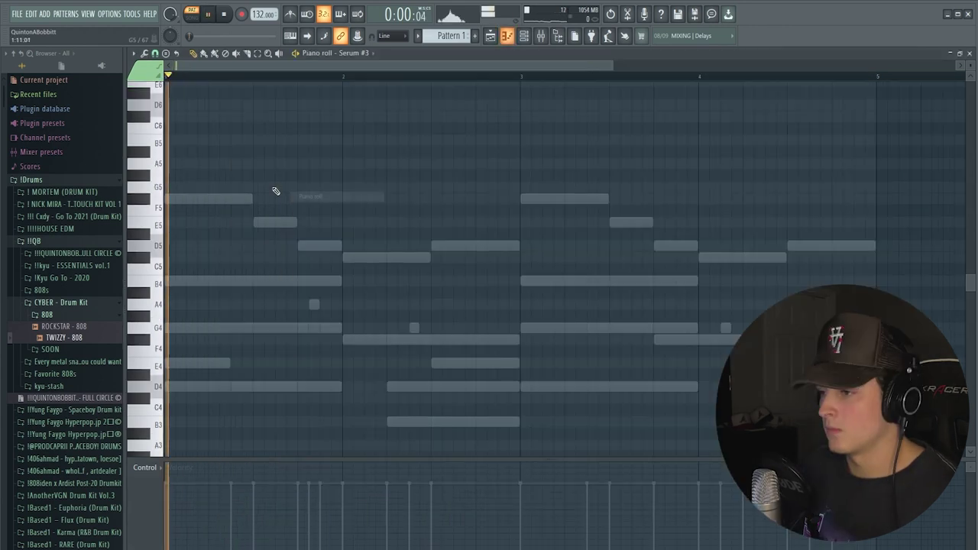
Place two-step pluck notes: E5 and D5 at steps 9 and 13 of bar 1, and C#5, F#4, D5 at steps 1, 5, 9 of bar 2
{"action": "left_click", "coordinate": [260, 222]}
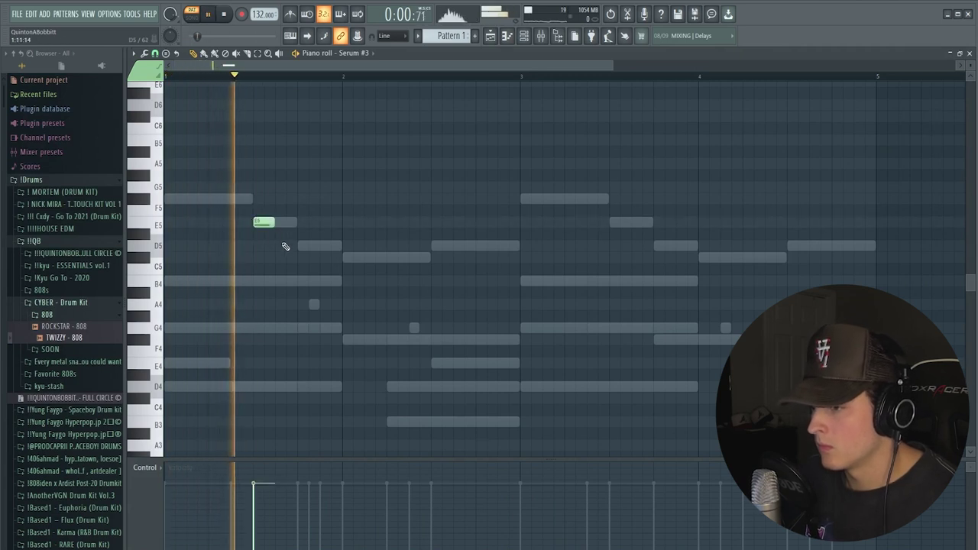
{"action": "left_click", "coordinate": [300, 246]}
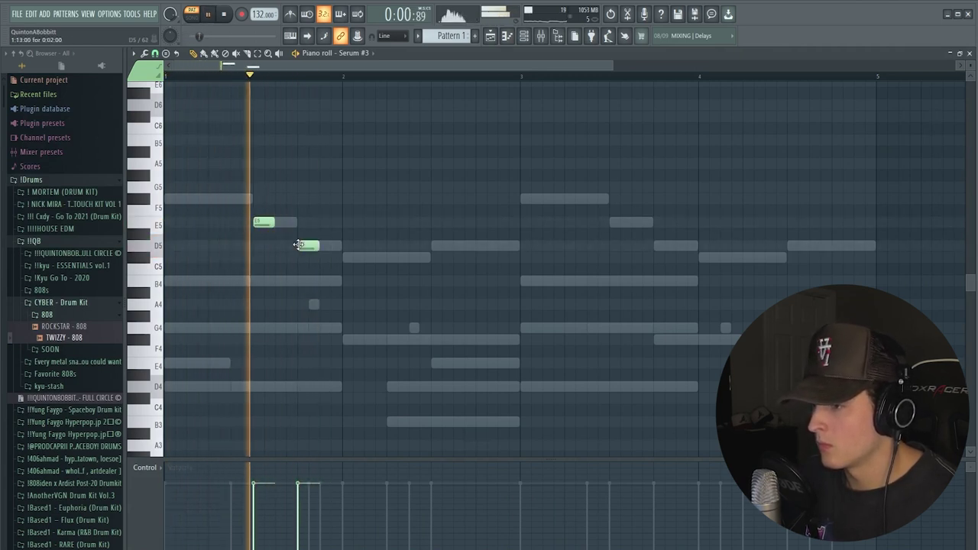
{"action": "left_click", "coordinate": [346, 258]}
{"action": "left_click", "coordinate": [391, 339]}
{"action": "left_click", "coordinate": [435, 245]}
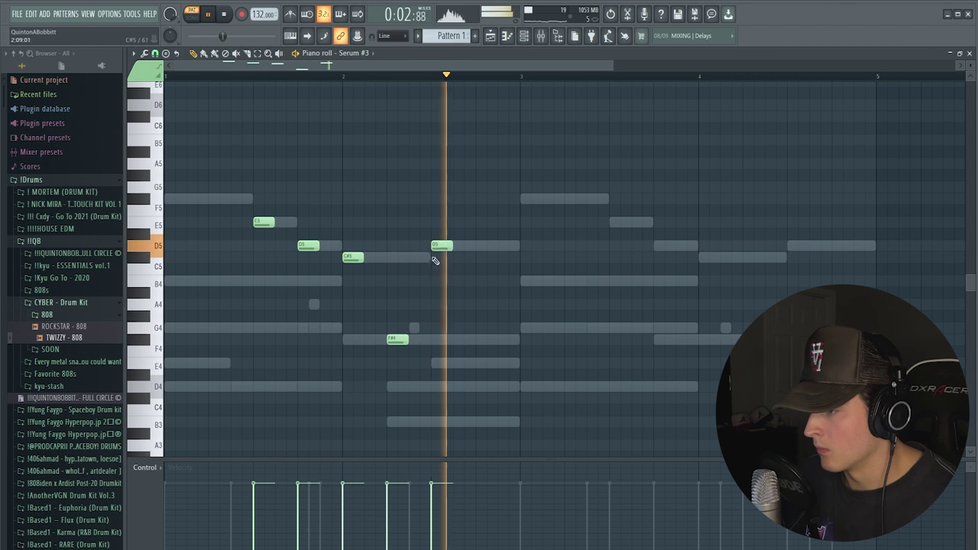
{"action": "key", "text": "space"}
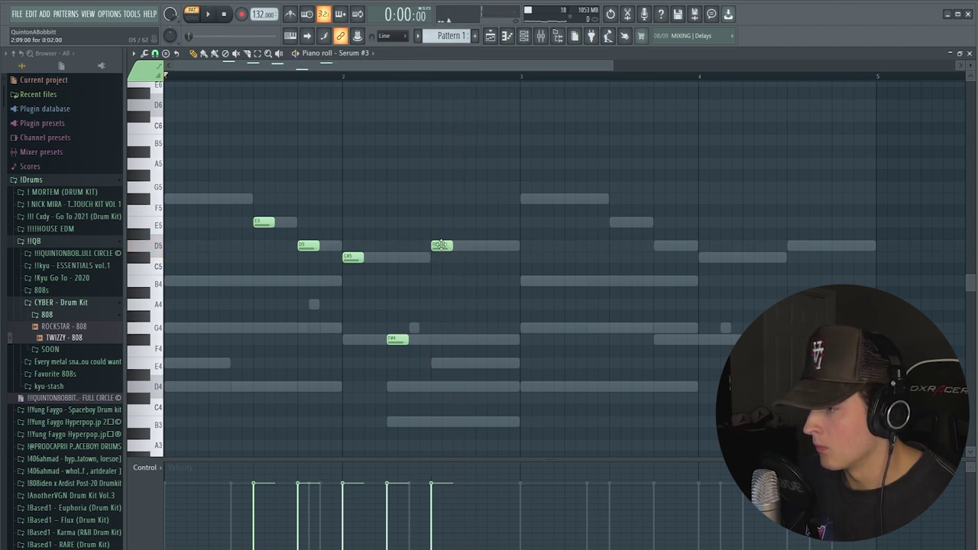
Audition A4 and E4 as the closing pluck note at step 13 of bar 2, and use a two-step C#5 instead
{"action": "right_click", "coordinate": [487, 281]}
{"action": "key", "text": "space"}
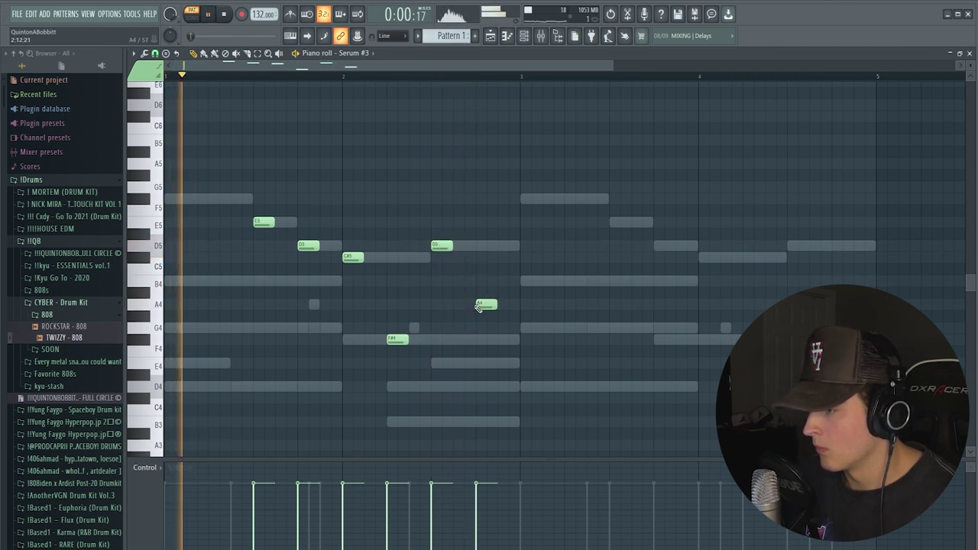
{"action": "right_click", "coordinate": [479, 305]}
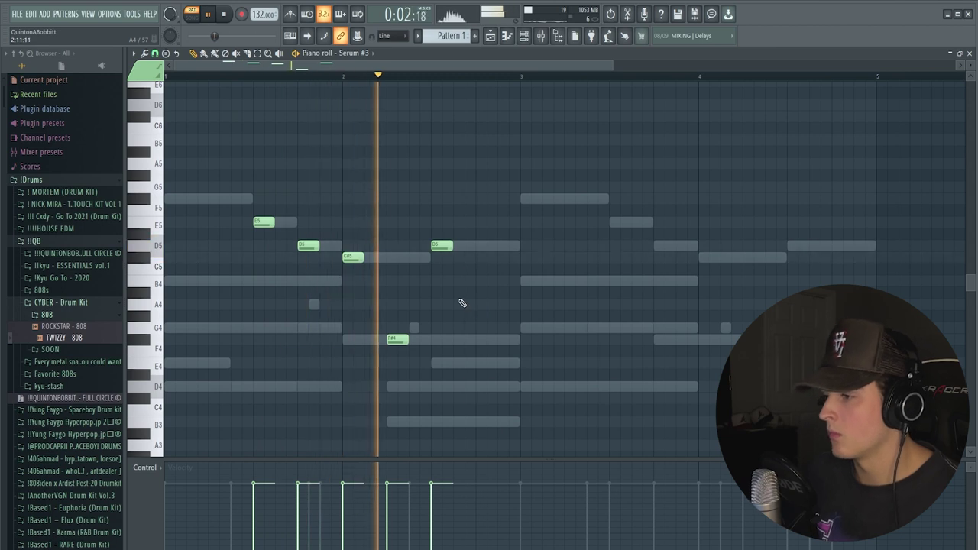
{"action": "left_click", "coordinate": [479, 364]}
{"action": "key", "text": "space"}
{"action": "right_click", "coordinate": [483, 364]}
{"action": "key", "text": "space"}
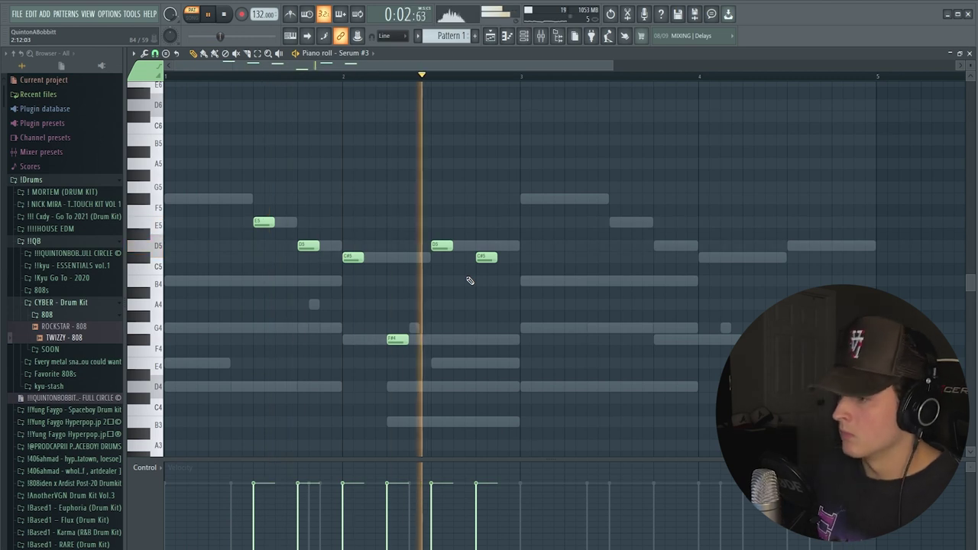
Load Delay ETERNITY in the first effect slot of the pluck's mixer insert 3
{"action": "left_click", "coordinate": [262, 198]}
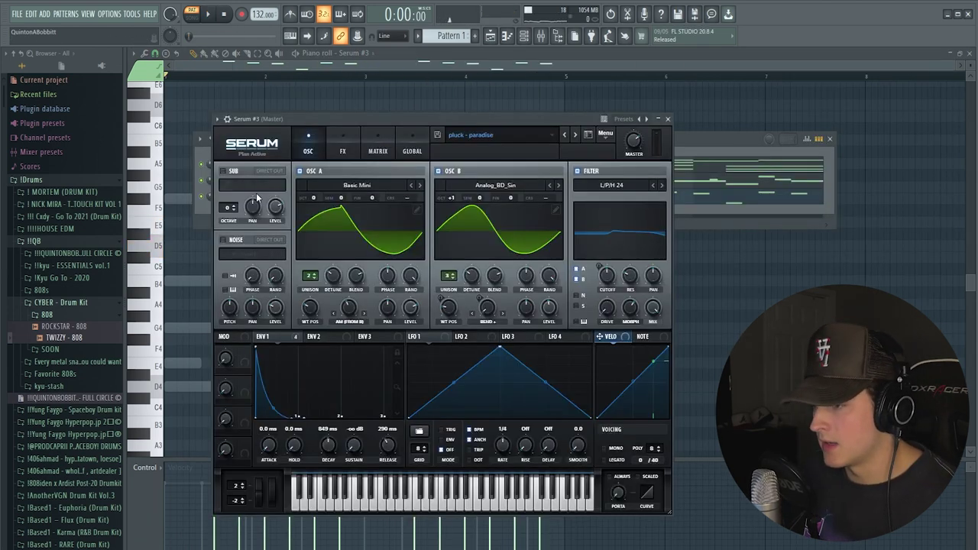
{"action": "left_click", "coordinate": [666, 118]}
{"action": "left_click", "coordinate": [544, 37]}
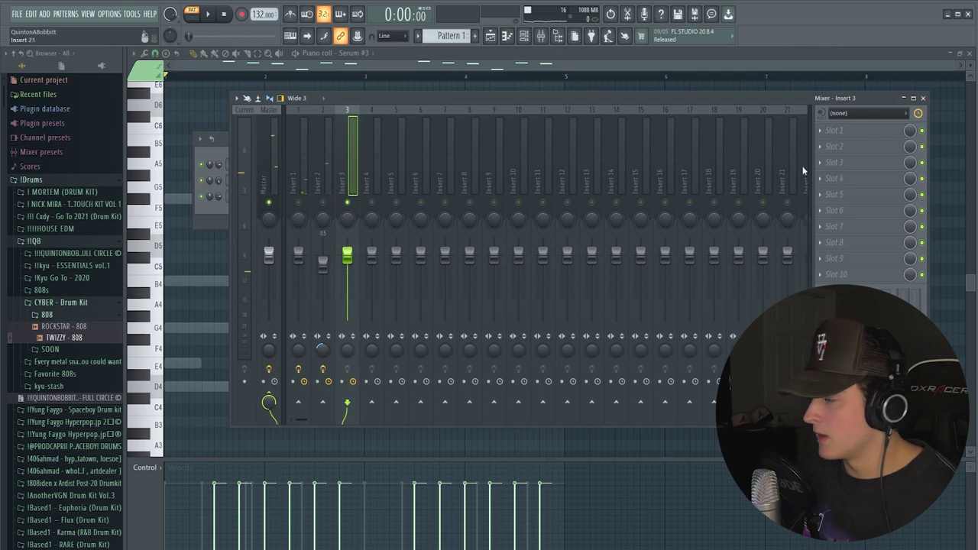
{"action": "left_click", "coordinate": [838, 131]}
{"action": "left_click", "coordinate": [961, 78]}
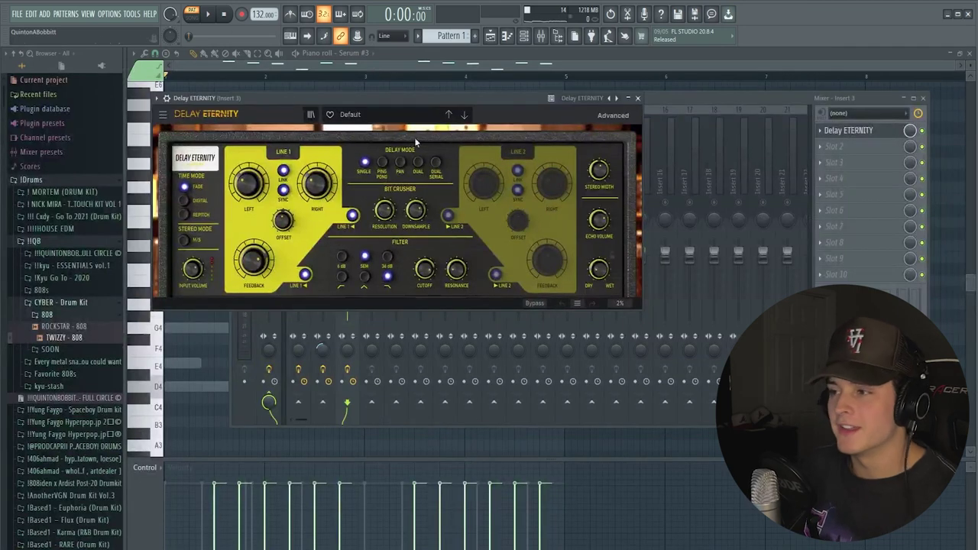
{"action": "left_click_drag", "start_coordinate": [408, 102], "coordinate": [434, 108]}
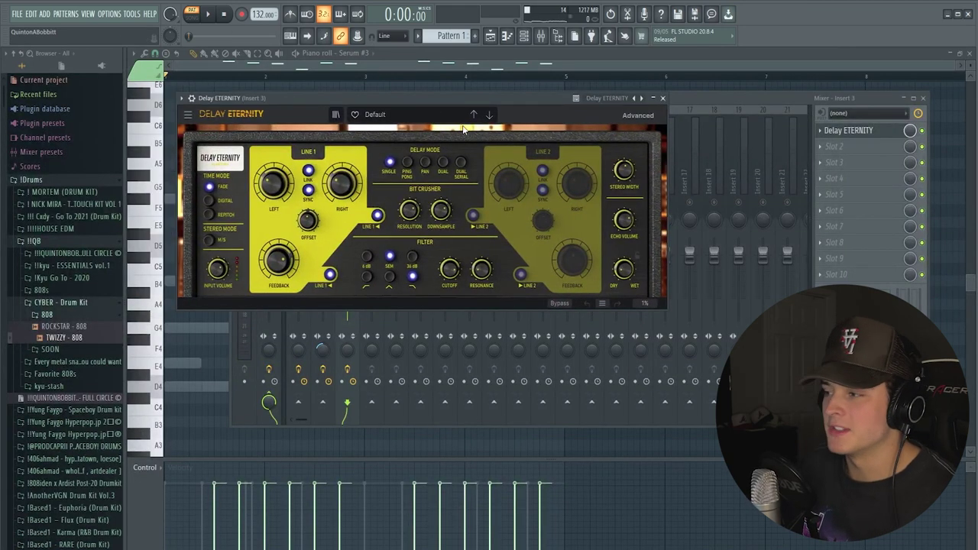
Load the Eternity delay preset and audition the presets after it, past Fragments, while the pluck plays
{"action": "left_click", "coordinate": [412, 115]}
{"action": "mouse_move", "coordinate": [389, 144]}
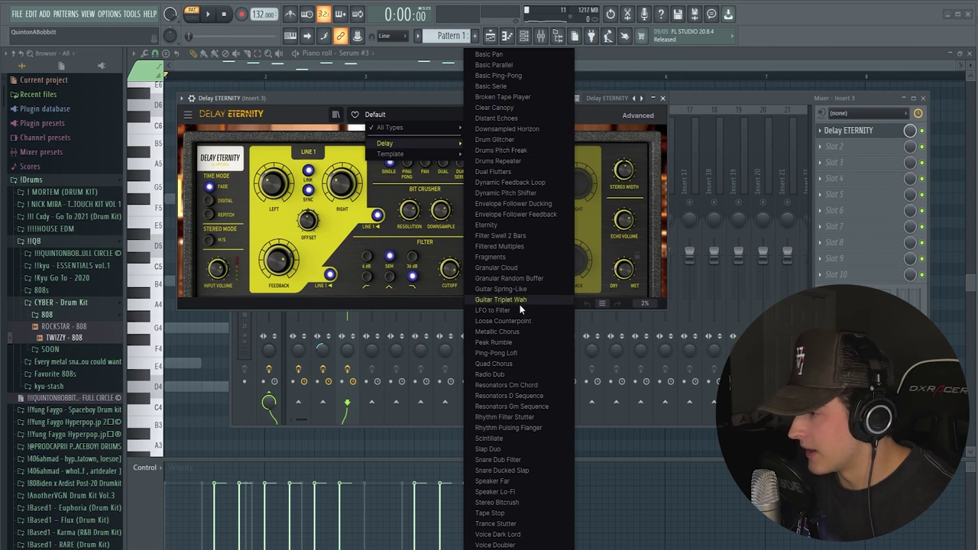
{"action": "left_click", "coordinate": [489, 225]}
{"action": "key", "text": "space"}
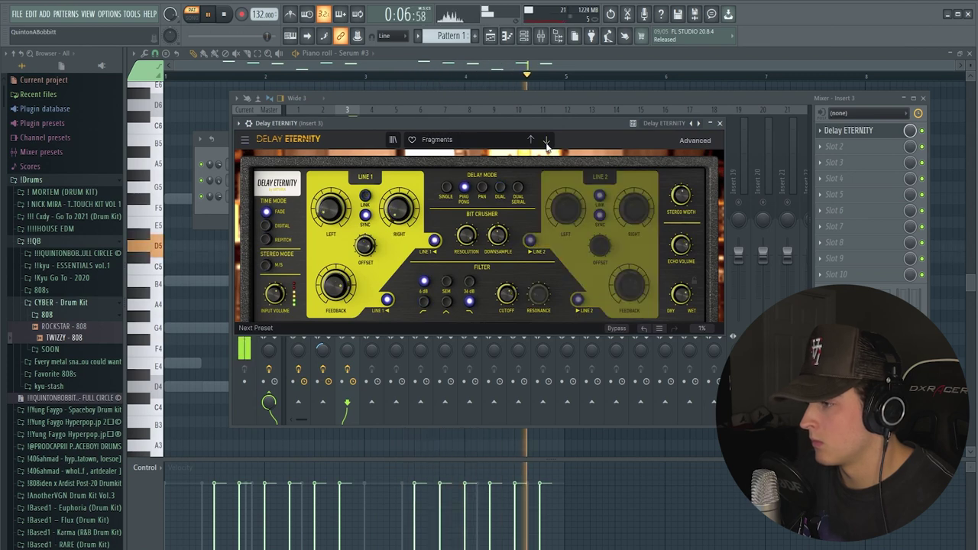
{"action": "left_click", "coordinate": [546, 141]}
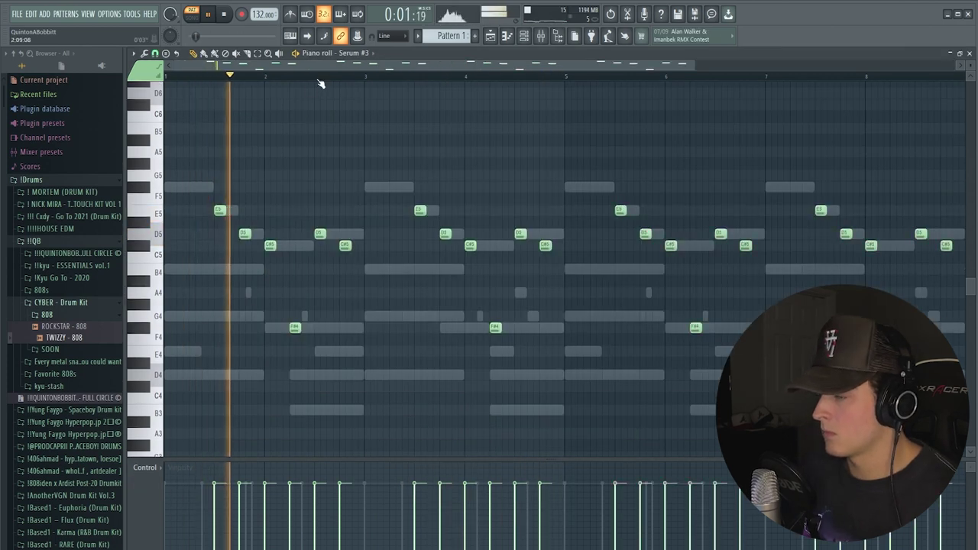
Add a short G5 near the end of bar 3 in the pluck melody
{"action": "scroll", "coordinate": [320, 83], "scroll_direction": "down", "scroll_amount": 2}
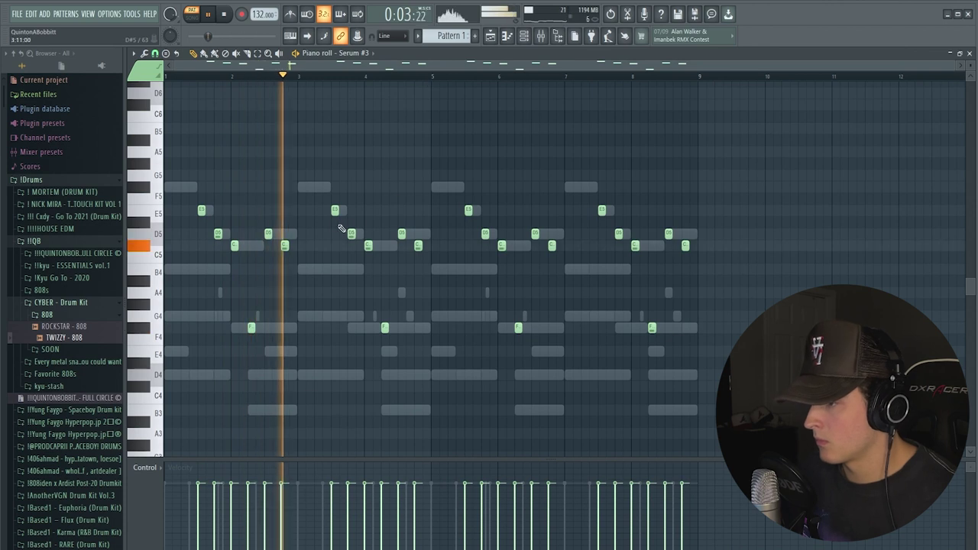
{"action": "left_click", "coordinate": [359, 176]}
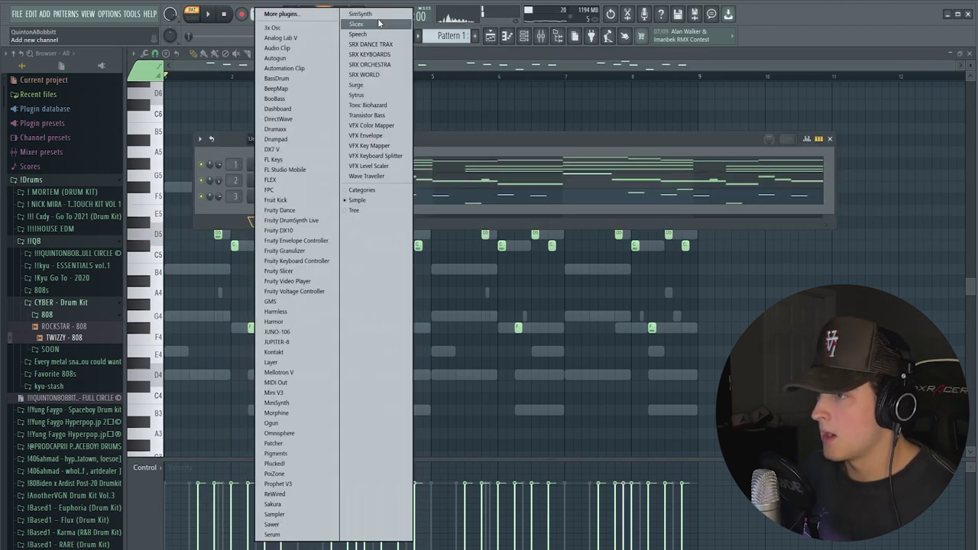
Add a fourth Serum channel and browse its preset banks down to the CYBER bank
{"action": "left_click", "coordinate": [272, 535]}
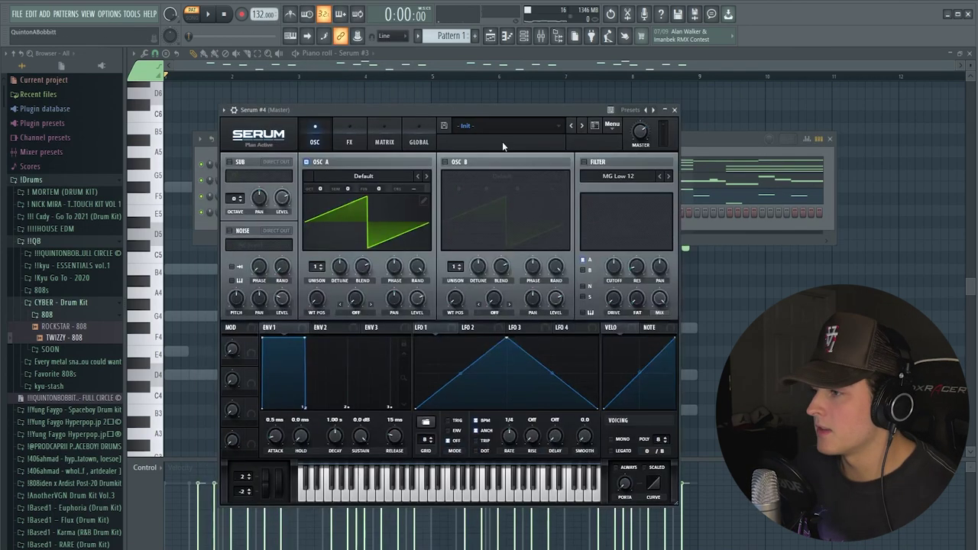
{"action": "left_click", "coordinate": [497, 126]}
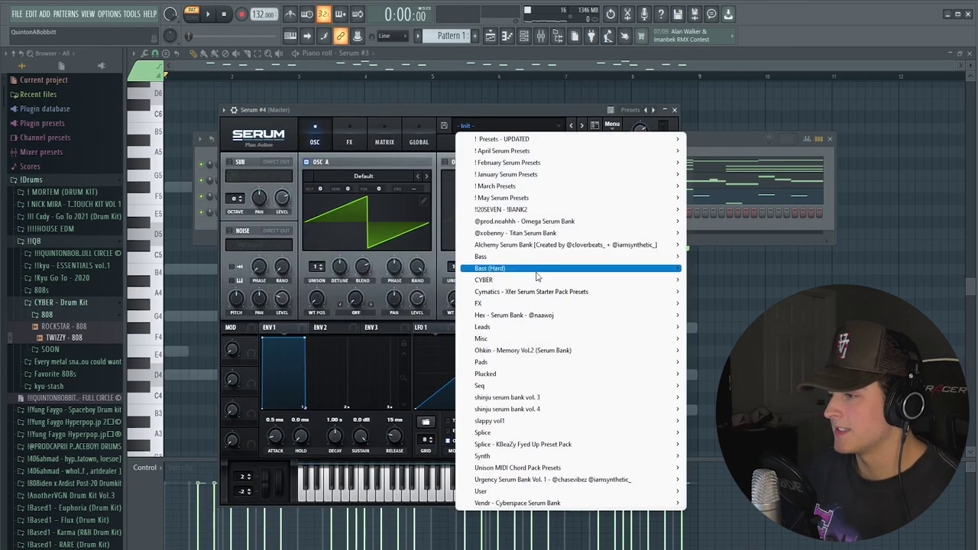
{"action": "mouse_move", "coordinate": [558, 281]}
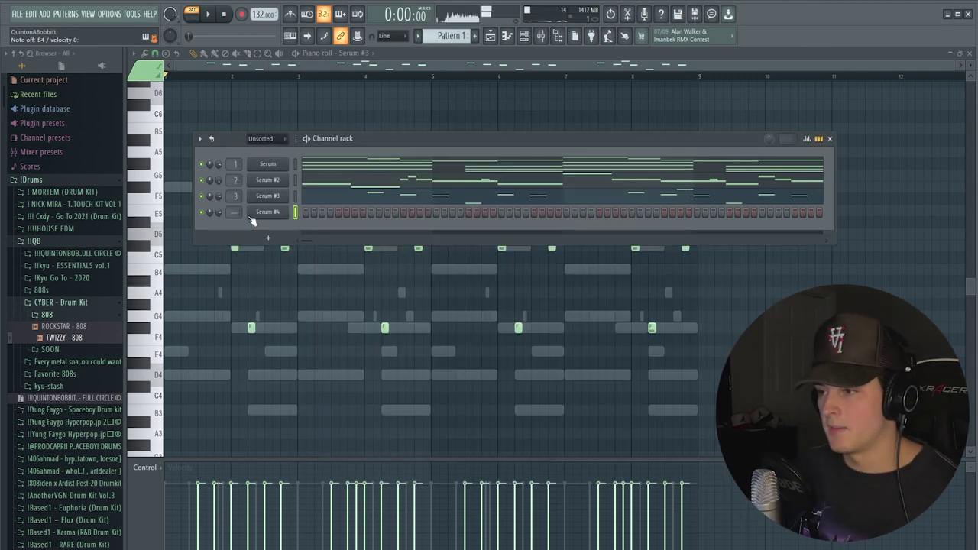
Add an F#5 at step 5 of bar 1 in the fourth Serum's piano roll, extend it to the bar's end and play it
{"action": "right_click", "coordinate": [252, 220]}
{"action": "left_click", "coordinate": [270, 216]}
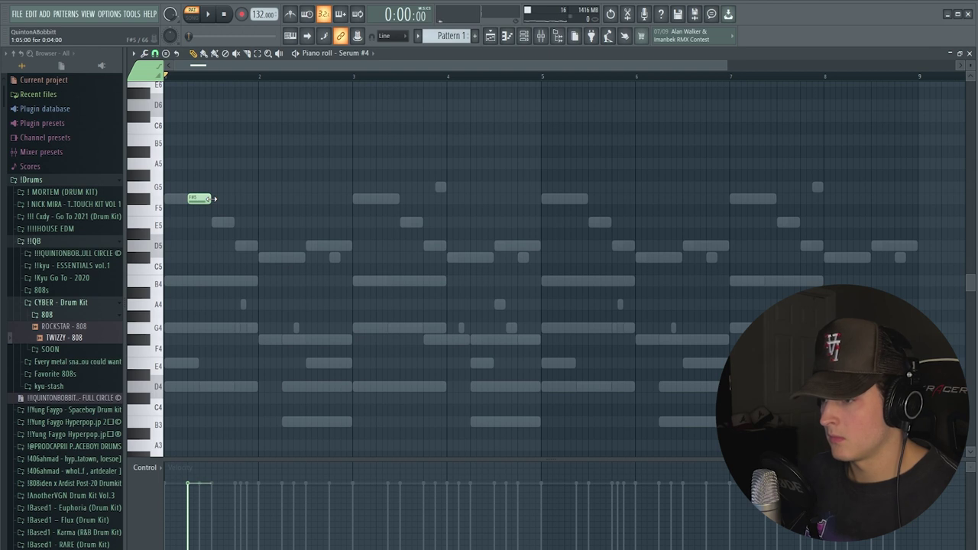
{"action": "key", "text": "space"}
{"action": "key", "text": "space"}
{"action": "left_click_drag", "start_coordinate": [212, 200], "coordinate": [259, 201]}
{"action": "key", "text": "space"}
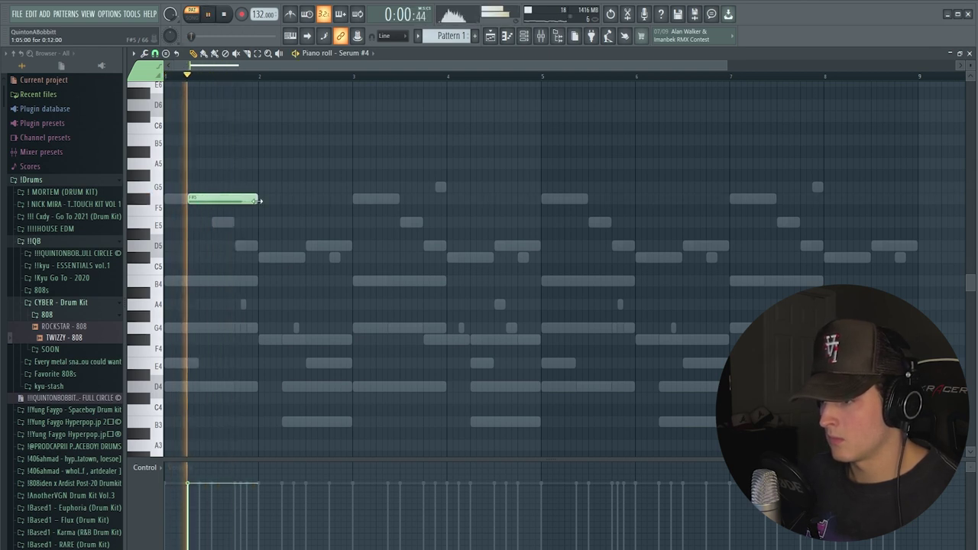
Add a D5 at step 9 of bar 2 and an E5 at step 9 of bar 3, stretching the D5 up to the E5
{"action": "left_click", "coordinate": [306, 246]}
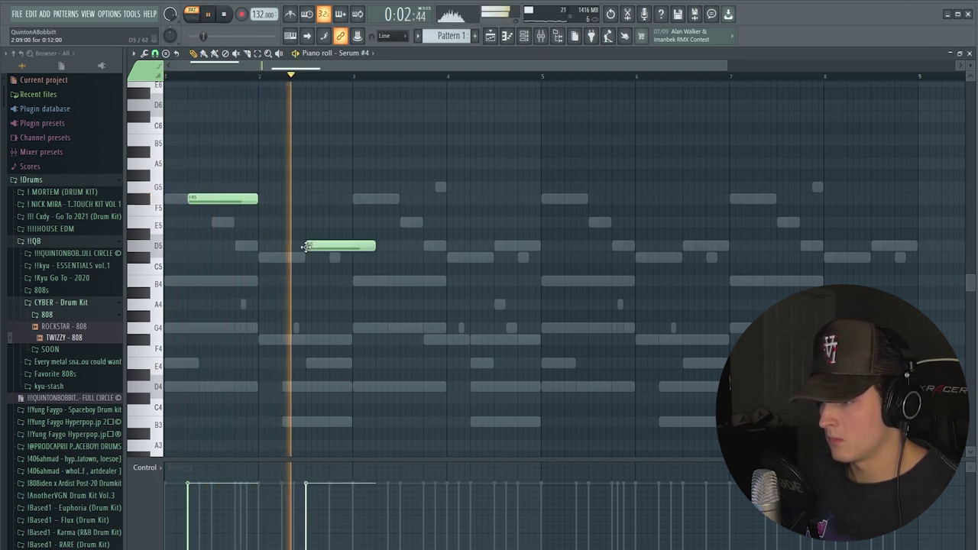
{"action": "left_click_drag", "start_coordinate": [375, 246], "coordinate": [352, 246]}
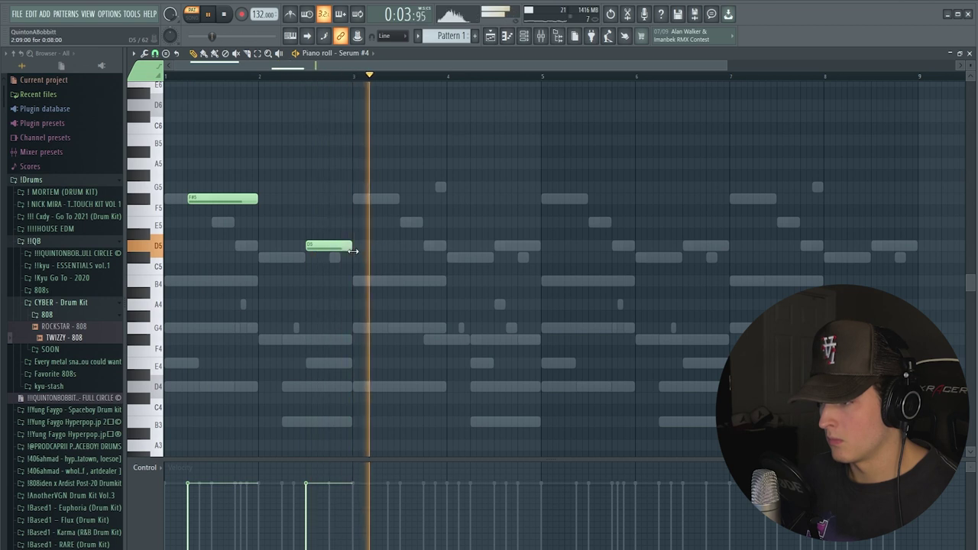
{"action": "left_click", "coordinate": [402, 223]}
{"action": "scroll", "coordinate": [343, 76], "scroll_direction": "down", "scroll_amount": 2}
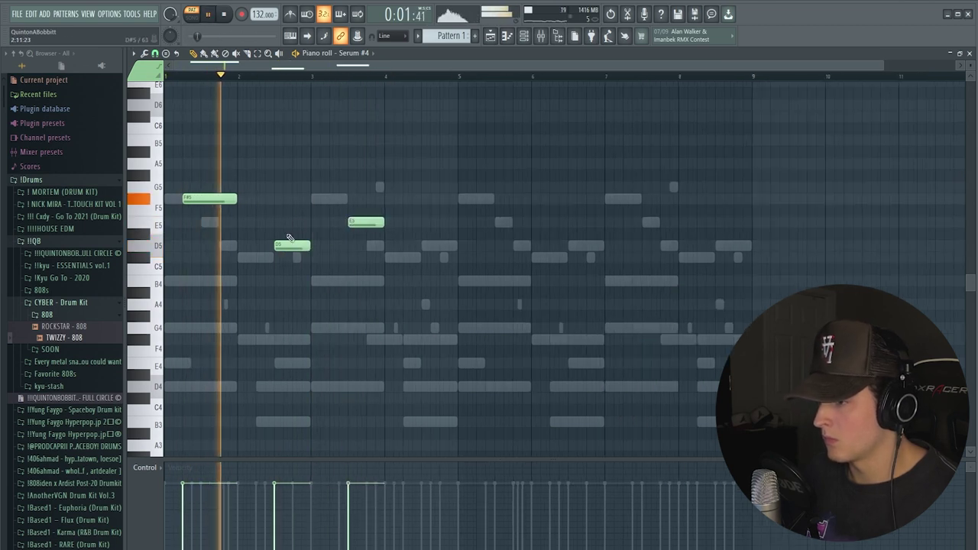
{"action": "left_click_drag", "start_coordinate": [309, 246], "coordinate": [346, 246]}
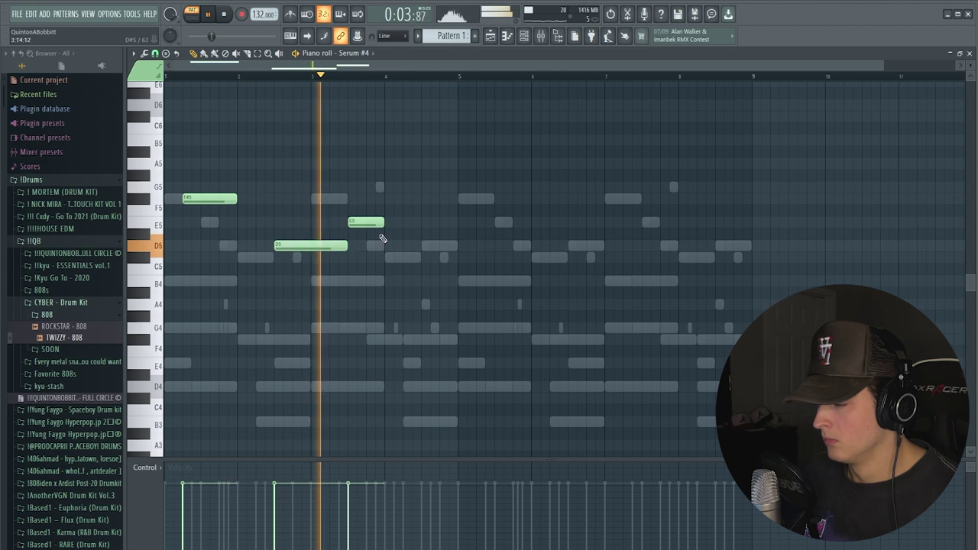
Add an eight-step B4 at step 9 of bar 4 and shift the copied phrase one beat later, starting at step 5 of bar 5
{"action": "left_click", "coordinate": [422, 280]}
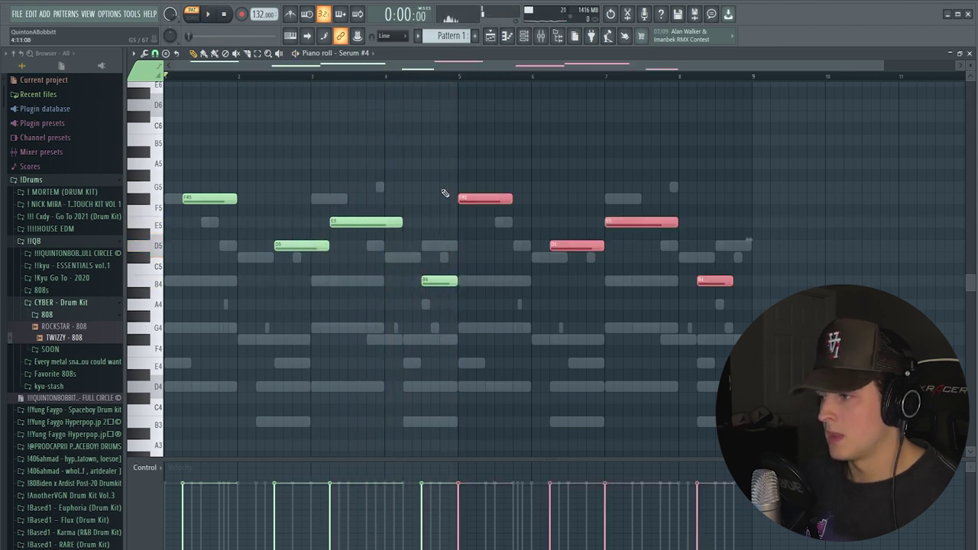
{"action": "left_click_drag", "start_coordinate": [471, 201], "coordinate": [491, 200]}
{"action": "left_click", "coordinate": [502, 95], "text": "ctrl"}
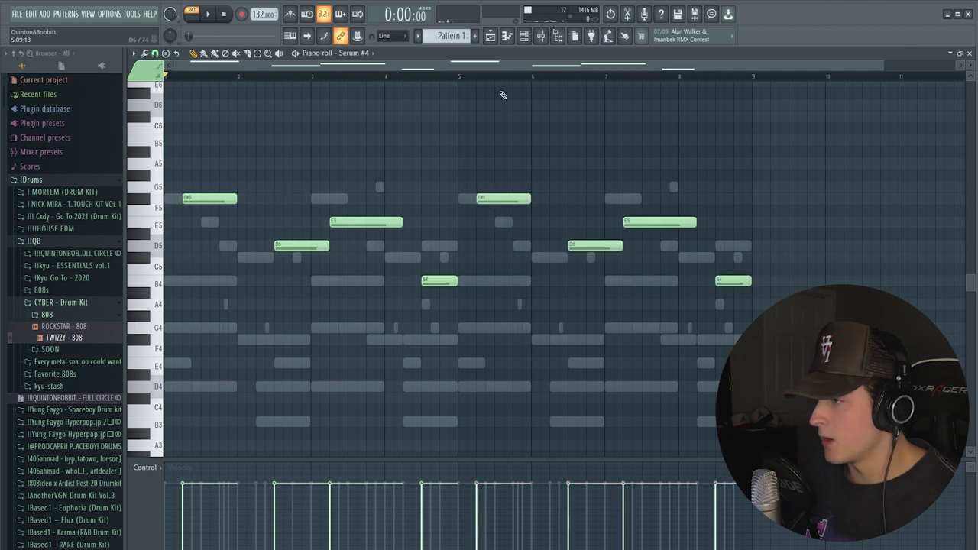
Load Fruity delay 2 in the first effect slot of the fourth Serum's mixer insert 4 and adjust its settings
{"action": "left_click", "coordinate": [523, 38]}
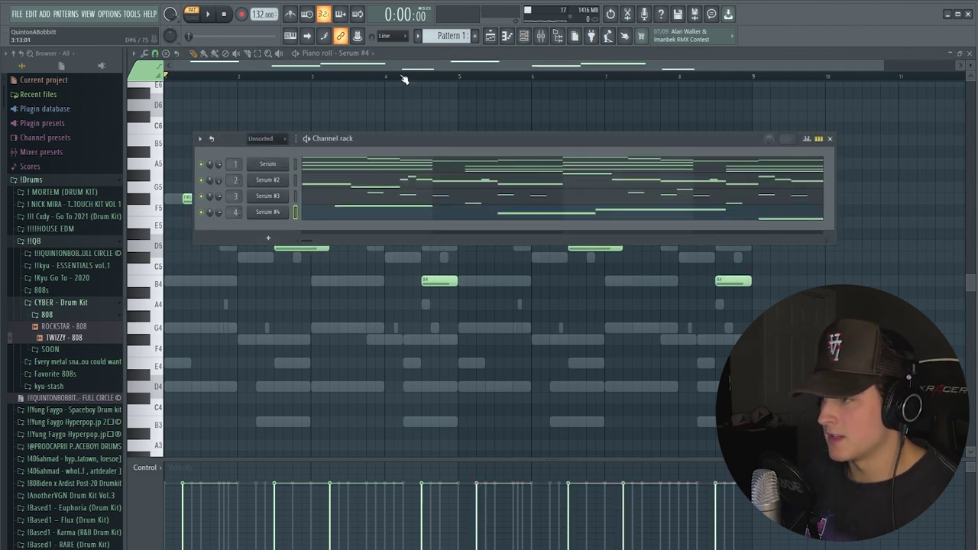
{"action": "key", "text": "F9"}
{"action": "left_click", "coordinate": [875, 135]}
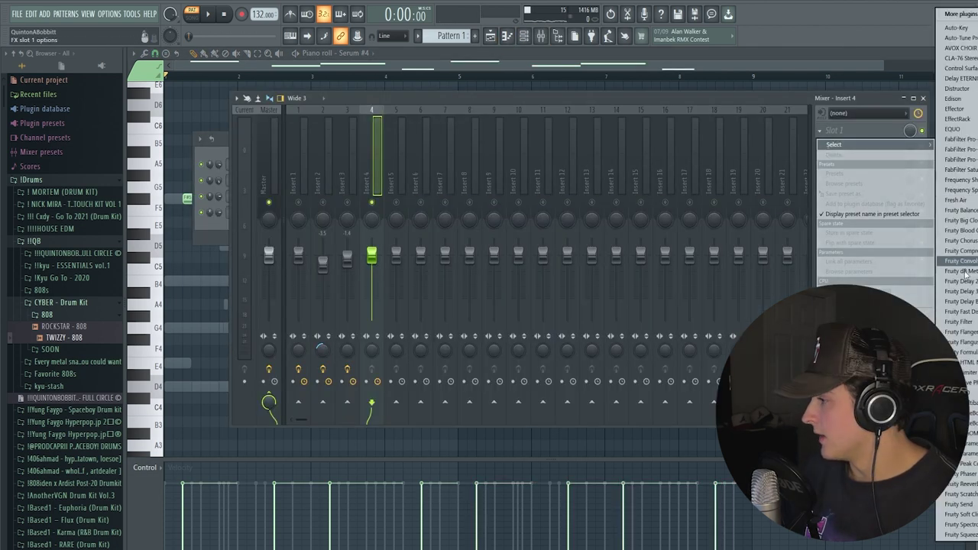
{"action": "left_click", "coordinate": [968, 286]}
{"action": "left_click_drag", "start_coordinate": [243, 133], "coordinate": [403, 165]}
{"action": "right_click", "coordinate": [379, 169]}
{"action": "left_click", "coordinate": [487, 226]}
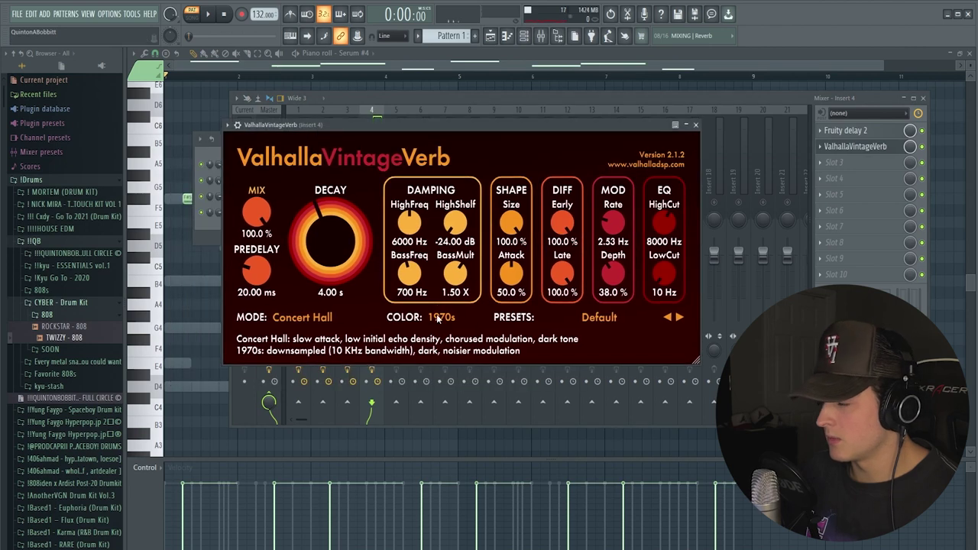
Choose a different color mode in insert 4's ValhallaVintageVerb and raise its decay
{"action": "left_click", "coordinate": [450, 357]}
{"action": "left_click_drag", "start_coordinate": [339, 233], "coordinate": [341, 227]}
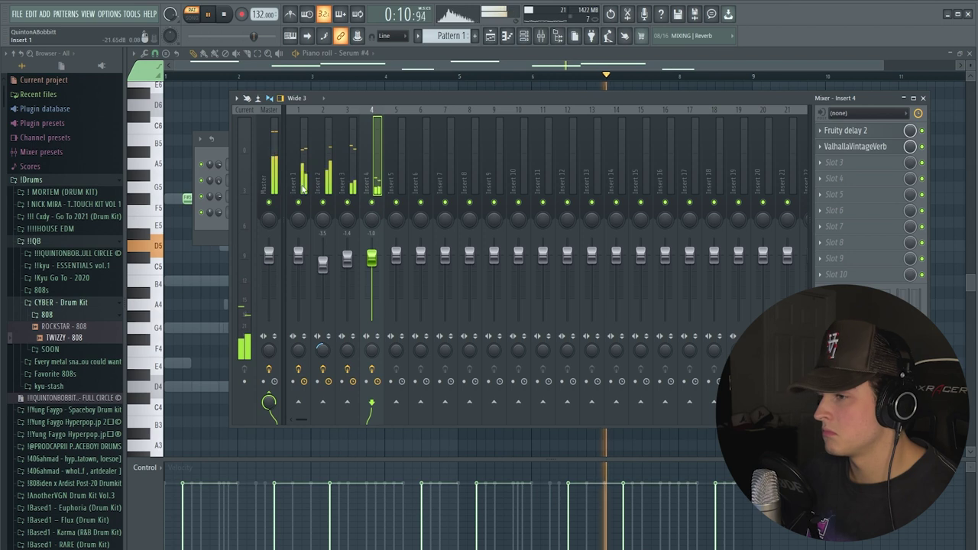
Route the melody layers' mixer inserts to insert 6 only
{"action": "left_click_drag", "start_coordinate": [302, 189], "coordinate": [401, 189]}
{"action": "right_click", "coordinate": [420, 402]}
{"action": "left_click", "coordinate": [441, 422]}
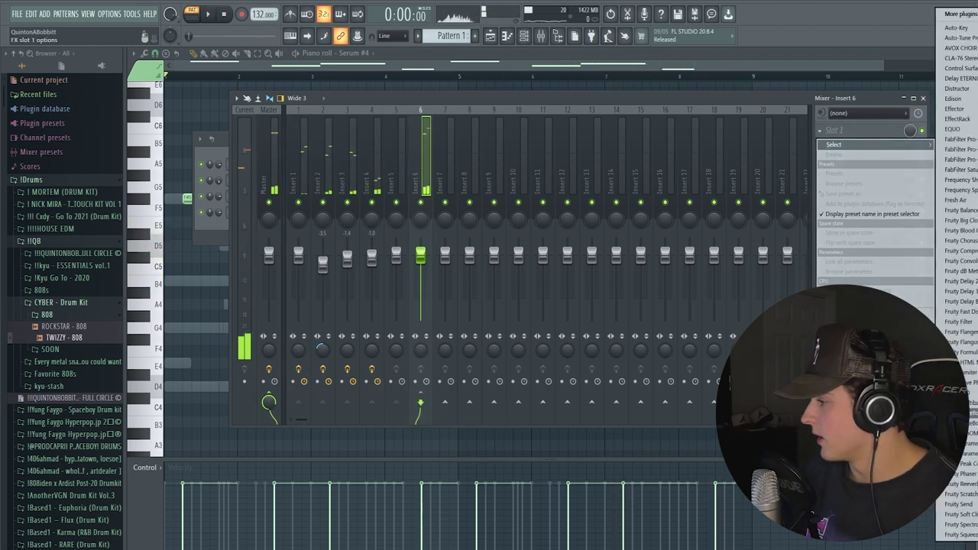
Load Fruity parametric EQ 2 on insert 6 with the 20Hz - 18kHz cut preset and raise its low cut to about 140 Hz
{"action": "left_click", "coordinate": [958, 453]}
{"action": "left_click", "coordinate": [534, 186]}
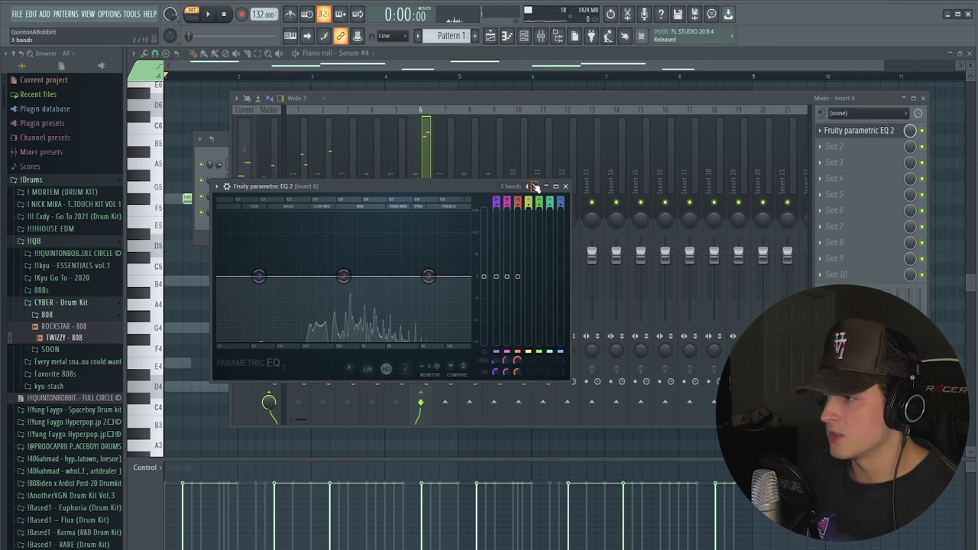
{"action": "left_click_drag", "start_coordinate": [221, 283], "coordinate": [291, 277]}
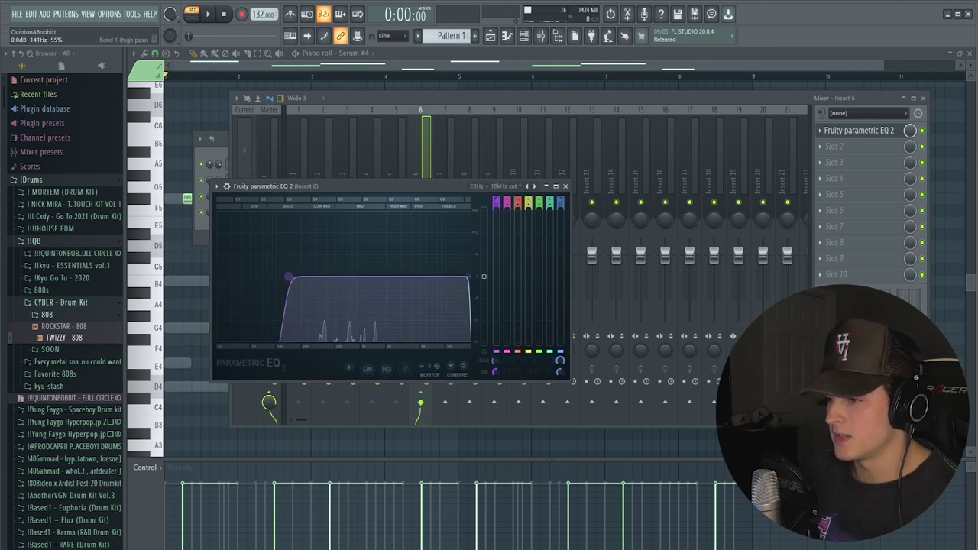
{"action": "left_click_drag", "start_coordinate": [341, 184], "coordinate": [404, 174]}
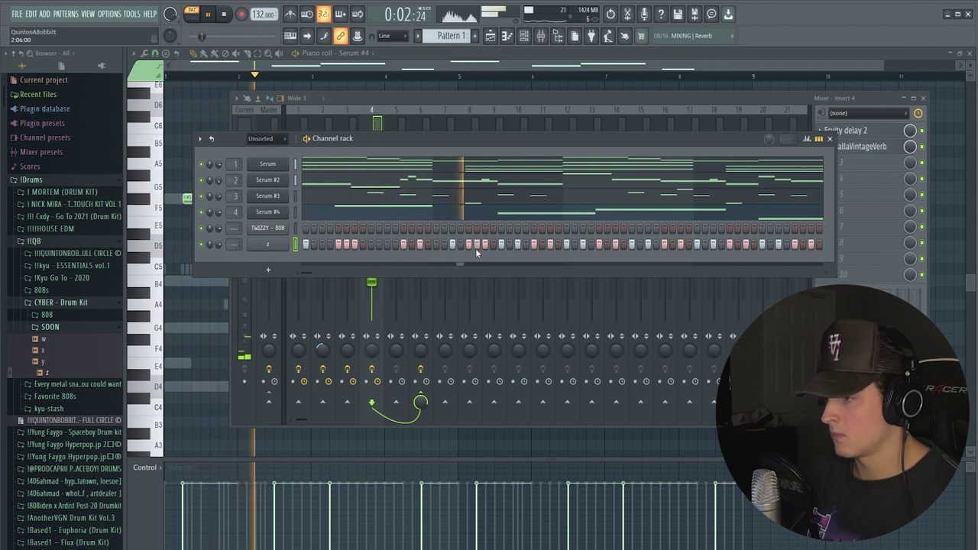
Select the first two bars of the z channel's pattern and duplicate them three times to fill all eight bars
{"action": "key", "text": "space"}
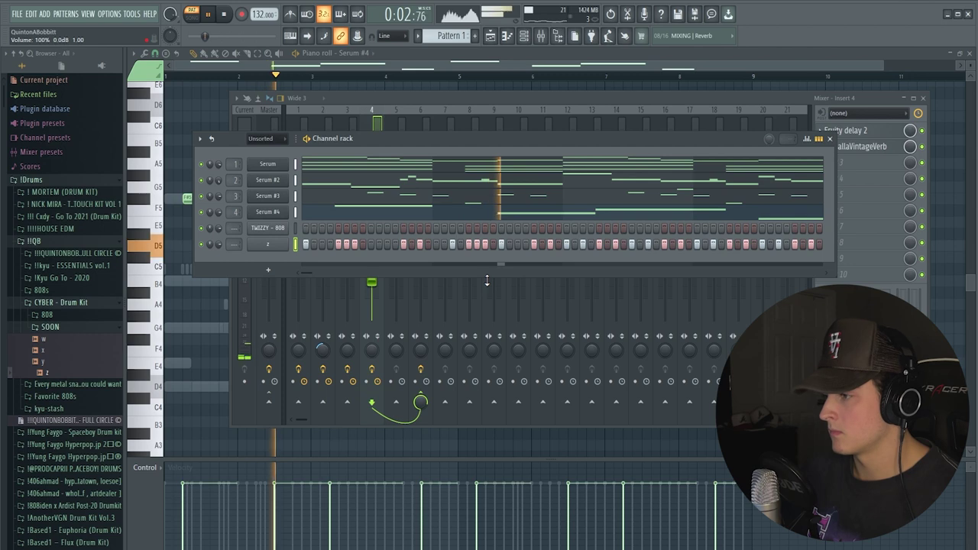
{"action": "left_click", "coordinate": [354, 82]}
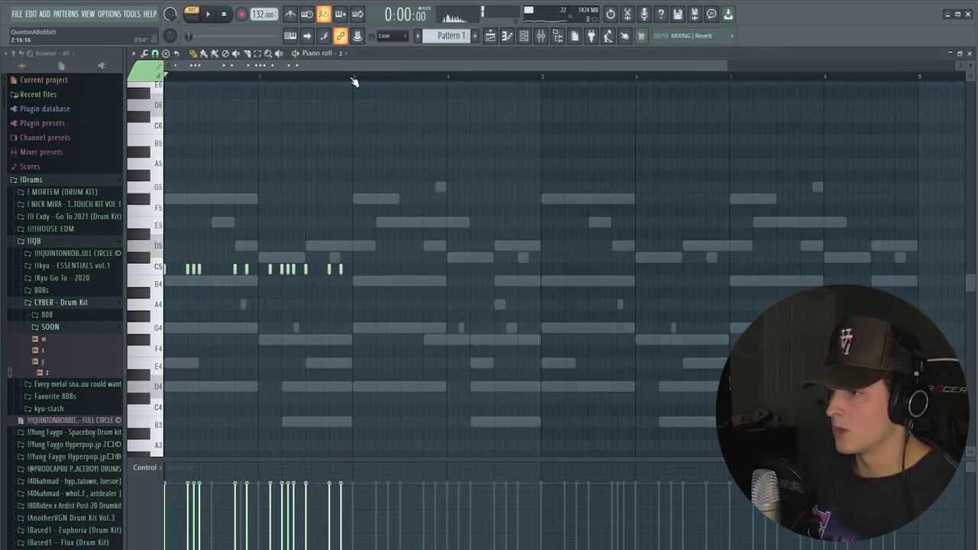
{"action": "left_click_drag", "start_coordinate": [354, 77], "coordinate": [163, 77]}
{"action": "key", "text": "ctrl+b"}
{"action": "key", "text": "ctrl+b"}
{"action": "key", "text": "ctrl+b"}
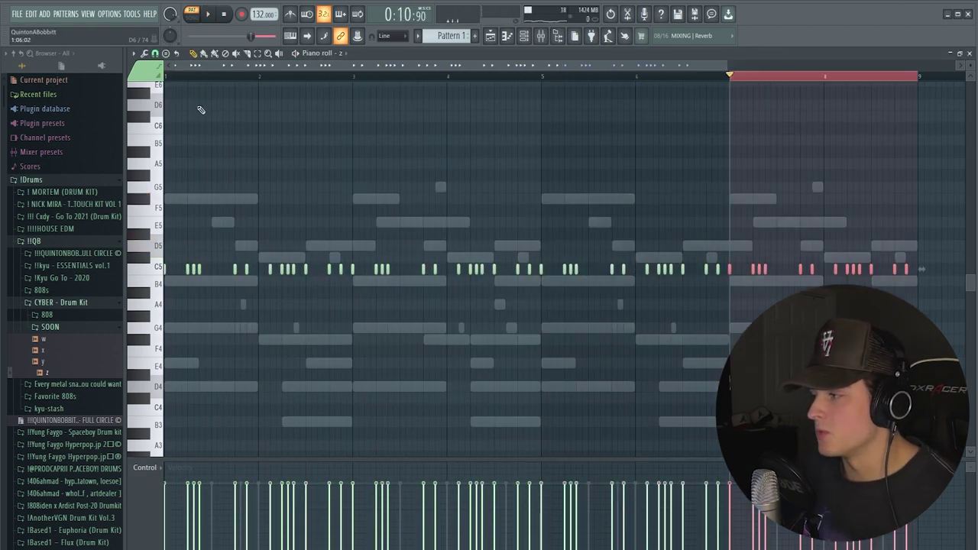
{"action": "left_click", "coordinate": [226, 77]}
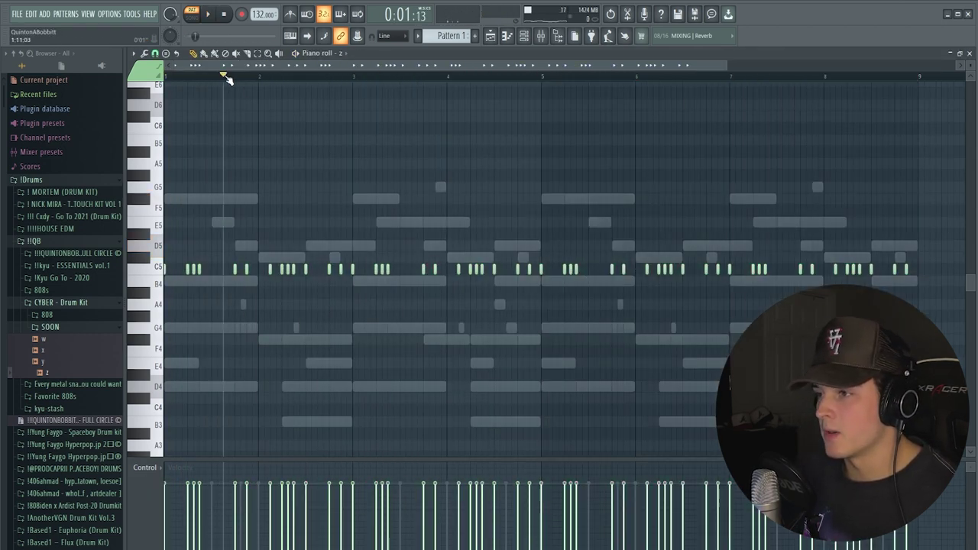
Add the POTENT sample from the FULL CIRCLE kit's Claps folder as a new channel
{"action": "left_click", "coordinate": [67, 302]}
{"action": "left_click", "coordinate": [66, 254]}
{"action": "left_click", "coordinate": [70, 268]}
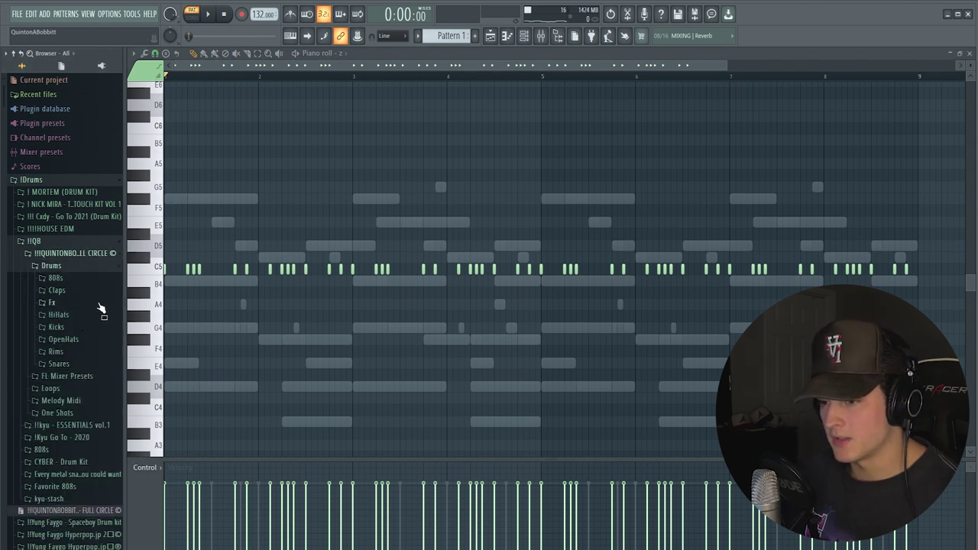
{"action": "left_click", "coordinate": [77, 293]}
{"action": "left_click", "coordinate": [525, 36]}
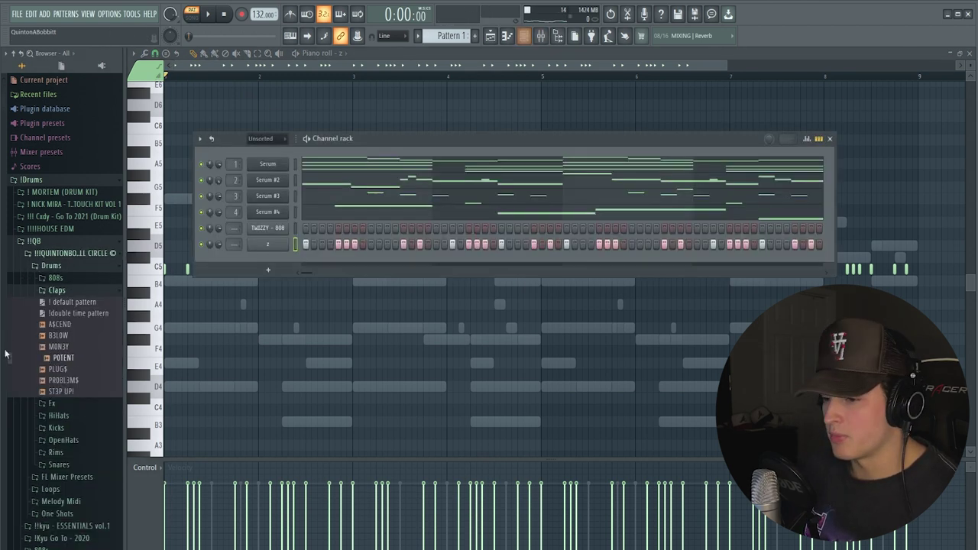
{"action": "left_click_drag", "start_coordinate": [271, 270], "coordinate": [271, 268]}
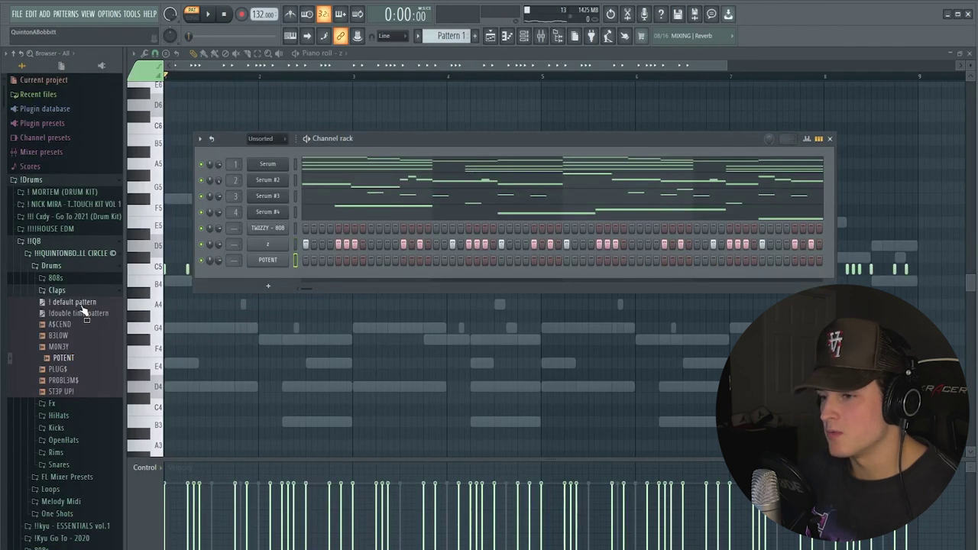
Apply the default clap pattern to the POTENT channel and audition it
{"action": "left_click_drag", "start_coordinate": [82, 304], "coordinate": [269, 260]}
{"action": "key", "text": "space"}
{"action": "scroll", "coordinate": [219, 259], "scroll_direction": "up", "scroll_amount": 4}
{"action": "key", "text": "space"}
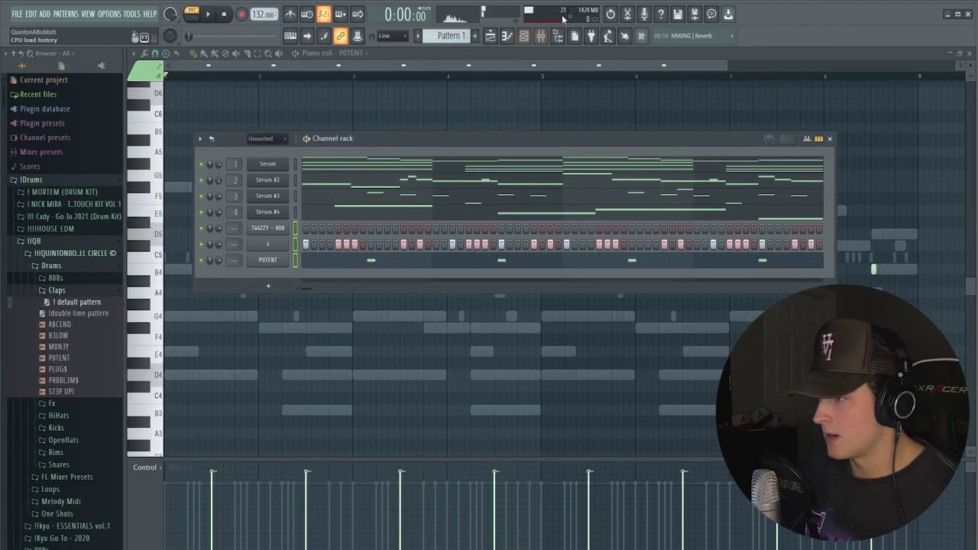
Assign the TWIZZY - 808, z and POTENT channels to mixer inserts 8 to 10 and load Fruity parametric EQ 2 on POTENT
{"action": "left_click", "coordinate": [540, 36]}
{"action": "left_click", "coordinate": [473, 177]}
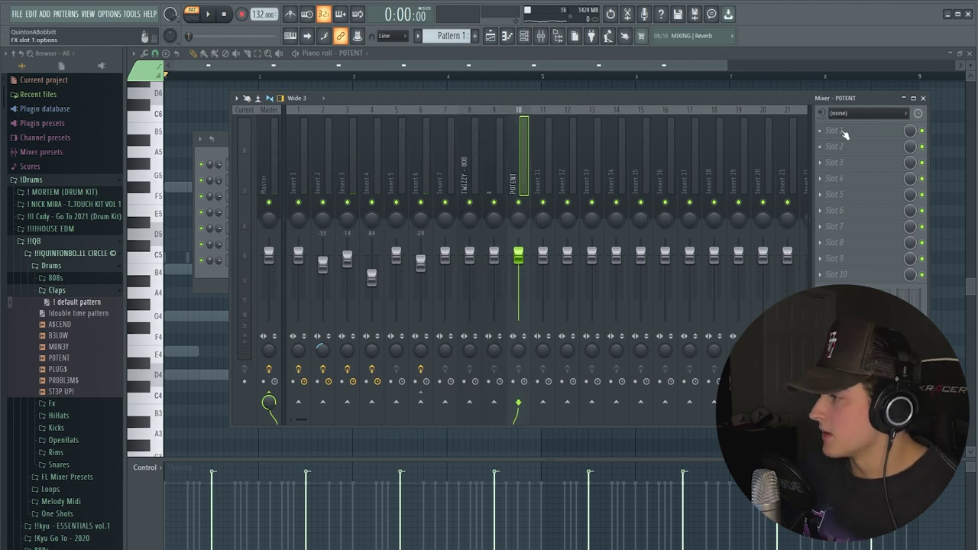
{"action": "left_click", "coordinate": [844, 131]}
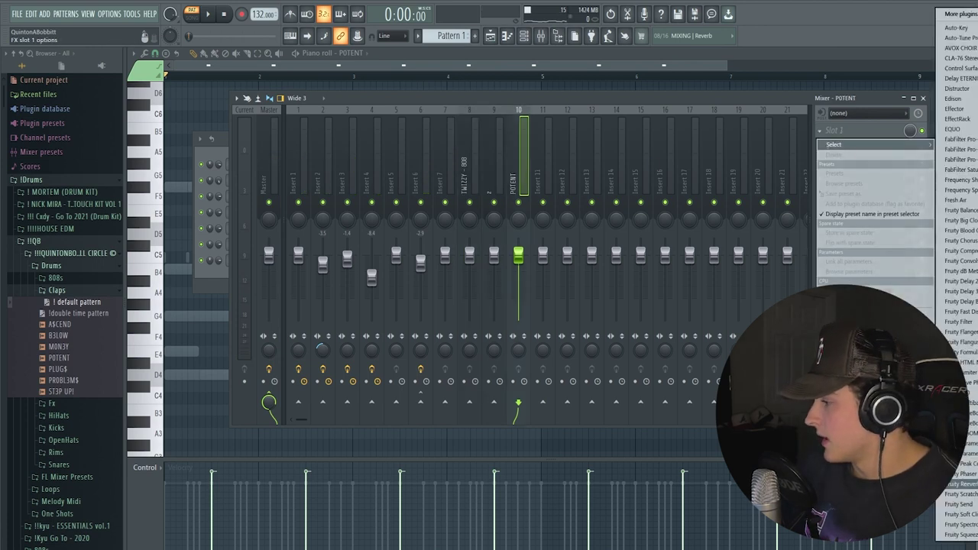
{"action": "left_click", "coordinate": [963, 454]}
Roll off the highs and lower the low band in the POTENT clap's equaliser while the beat plays
{"action": "mouse_move", "coordinate": [429, 277]}
{"action": "left_mouse_down"}
{"action": "mouse_move", "coordinate": [413, 341]}
{"action": "mouse_move", "coordinate": [419, 292]}
{"action": "left_mouse_up"}
{"action": "key", "text": "space"}
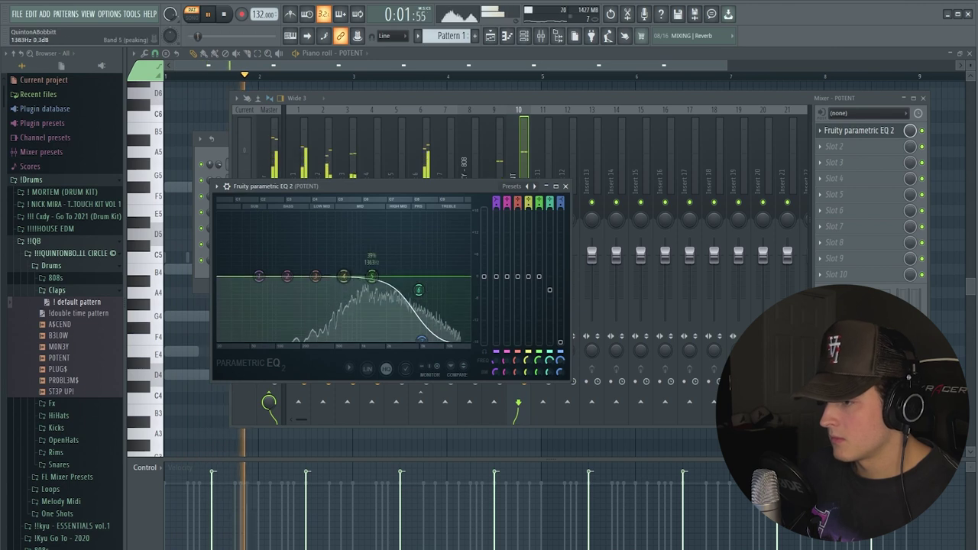
{"action": "left_click_drag", "start_coordinate": [261, 282], "coordinate": [268, 297]}
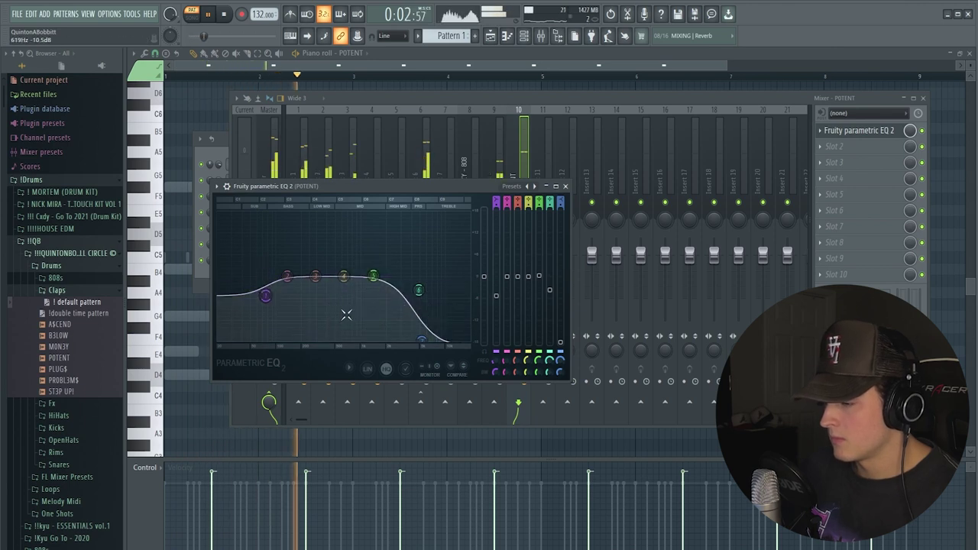
{"action": "left_click", "coordinate": [565, 186]}
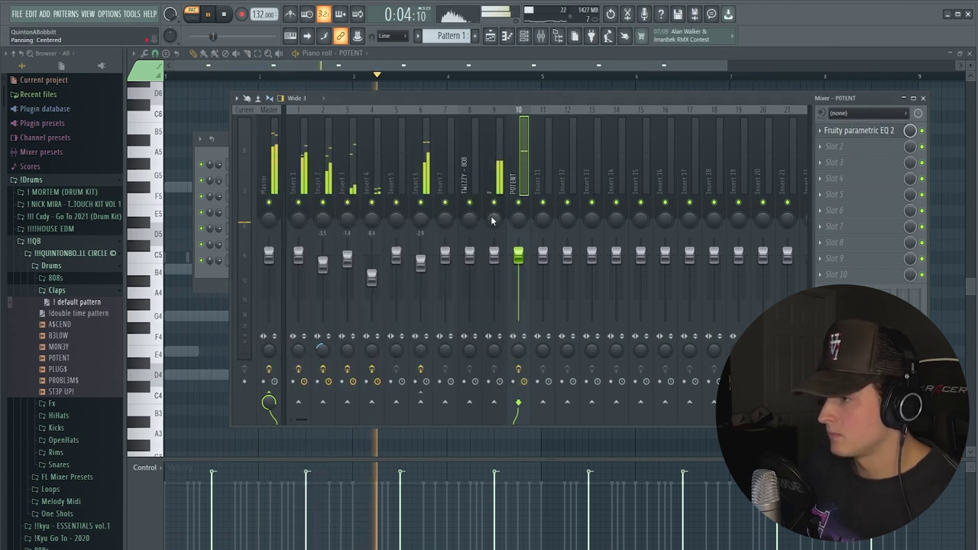
Add the Neeko (Snare) sample as a new channel, close its sampler settings and start playback
{"action": "left_click", "coordinate": [492, 68]}
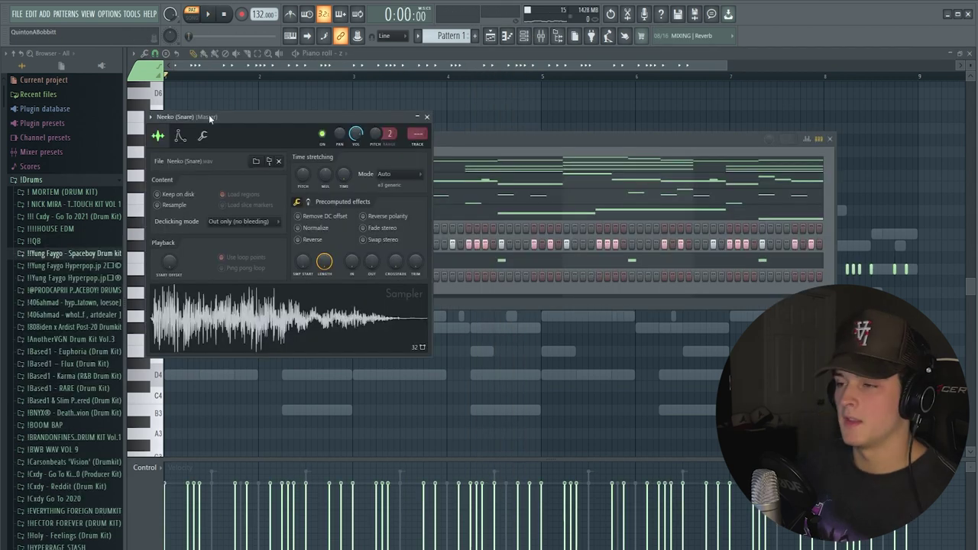
{"action": "left_click_drag", "start_coordinate": [208, 116], "coordinate": [273, 108]}
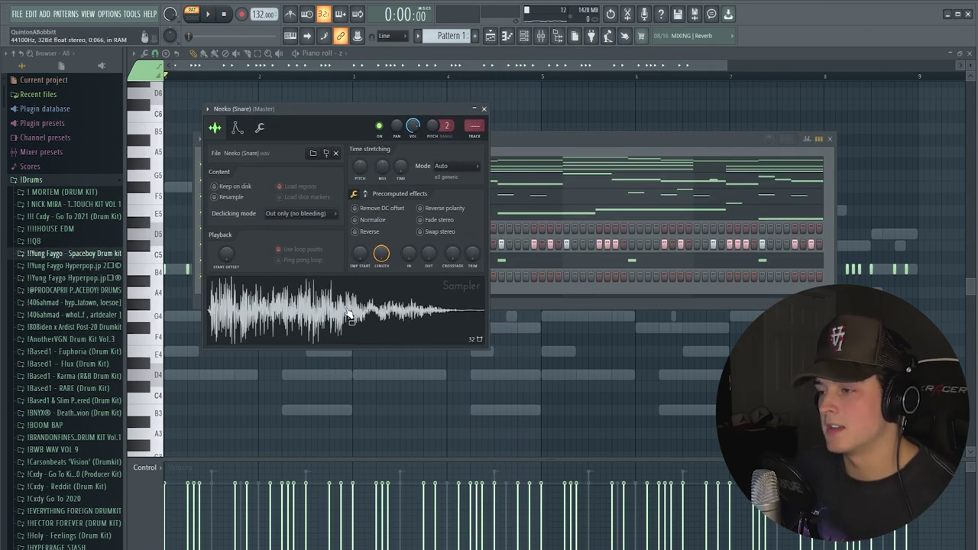
{"action": "left_click", "coordinate": [483, 109]}
{"action": "key", "text": "space"}
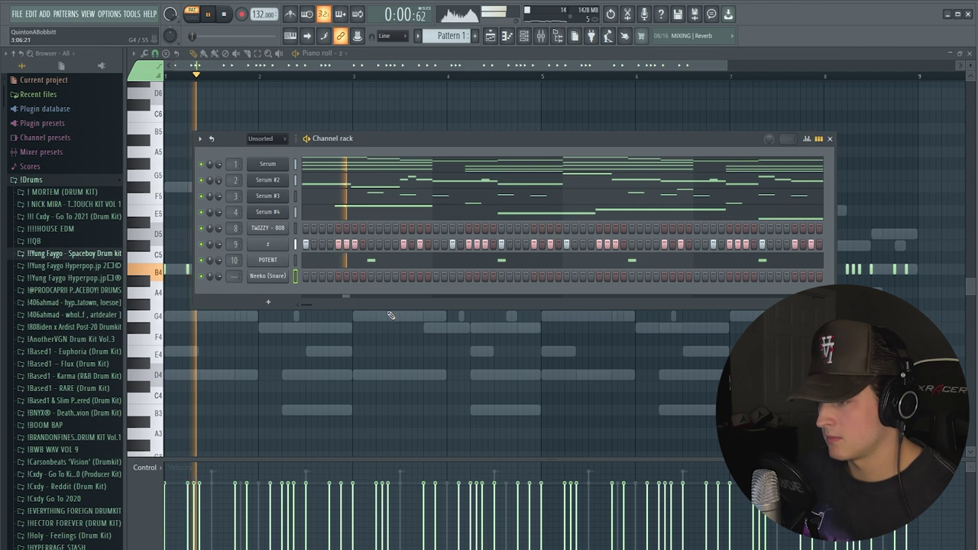
Place Neeko (Snare) hits on steps 13, 14, 53 and 54 while auditioning the beat
{"action": "left_click", "coordinate": [387, 277]}
{"action": "right_click", "coordinate": [388, 277]}
{"action": "left_click", "coordinate": [411, 278]}
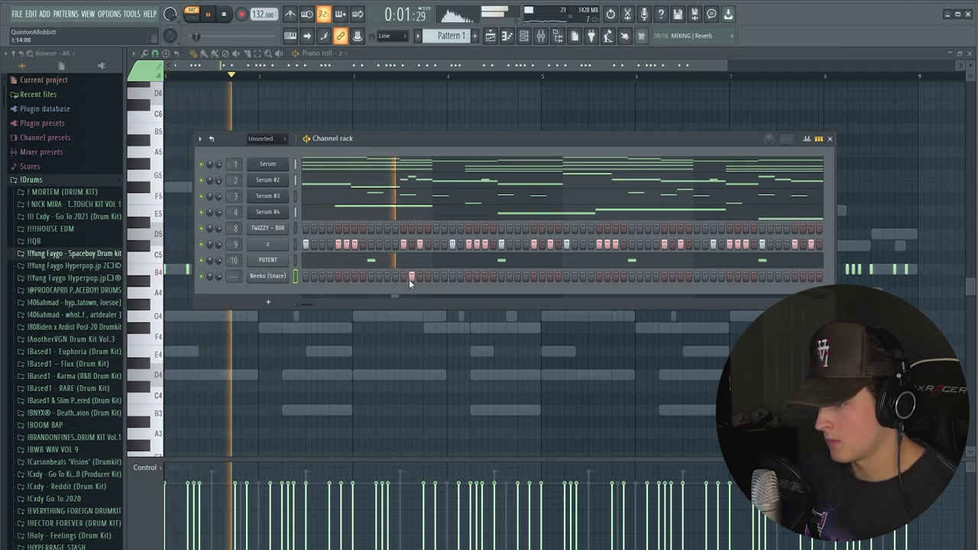
{"action": "left_click", "coordinate": [404, 278]}
{"action": "key", "text": "space"}
{"action": "key", "text": "space"}
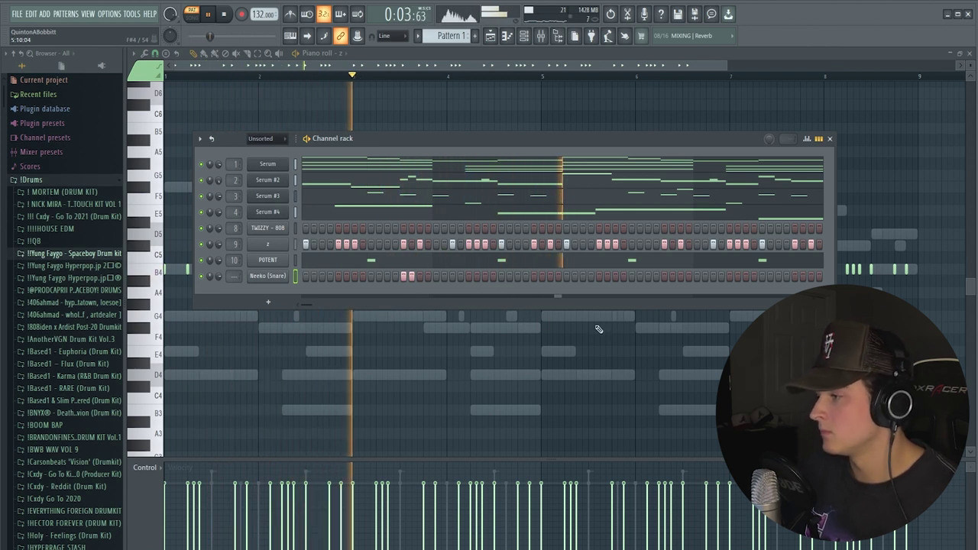
{"action": "left_click", "coordinate": [730, 277]}
{"action": "left_click", "coordinate": [738, 278]}
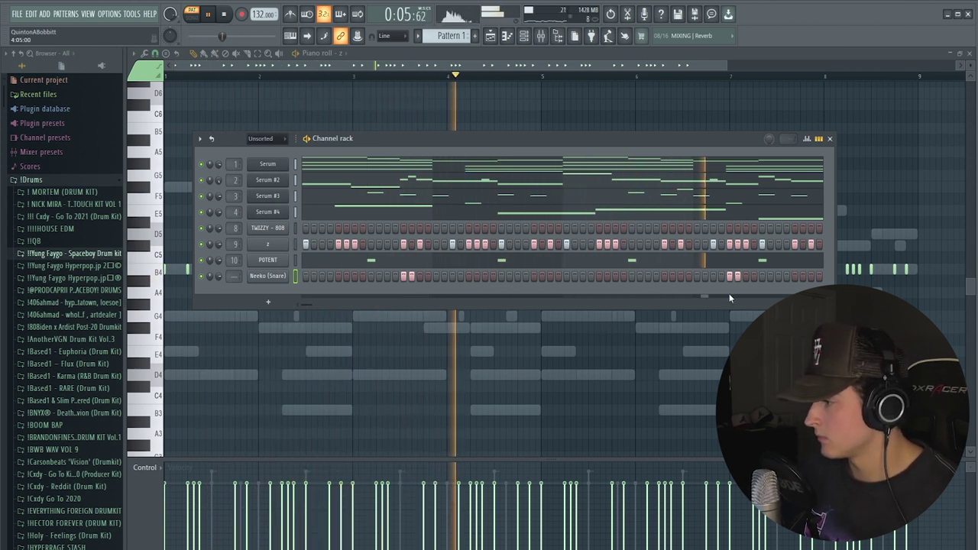
Open the TWIZZY - 808 piano roll and place G5 notes at the start and seventh step of bar 1, auditioning them
{"action": "right_click", "coordinate": [275, 230]}
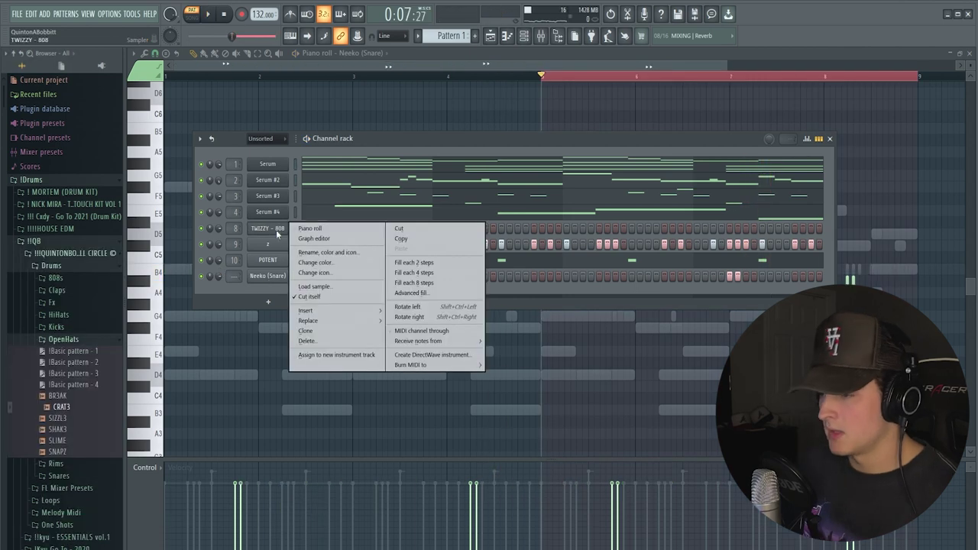
{"action": "left_click", "coordinate": [309, 228]}
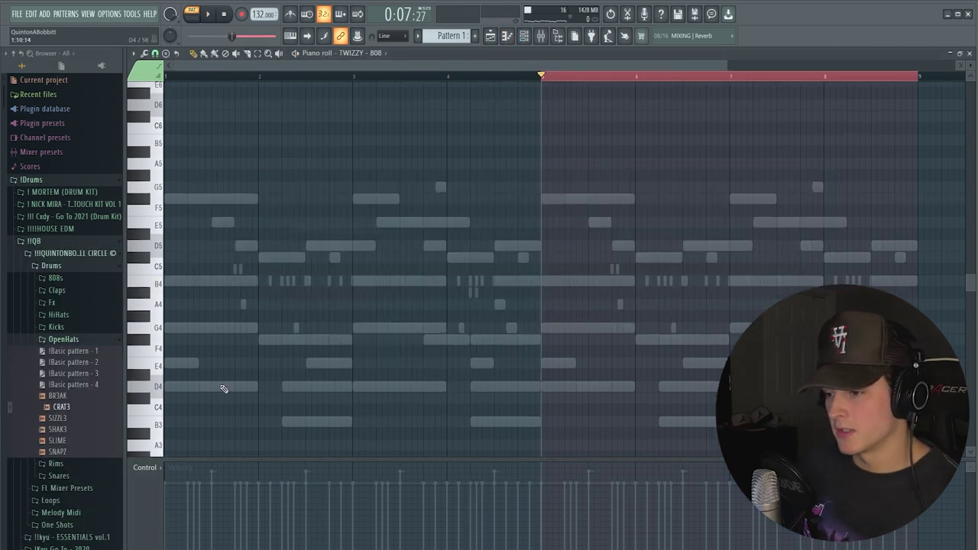
{"action": "scroll", "coordinate": [229, 168], "scroll_direction": "down", "scroll_amount": 1}
{"action": "left_click", "coordinate": [181, 76]}
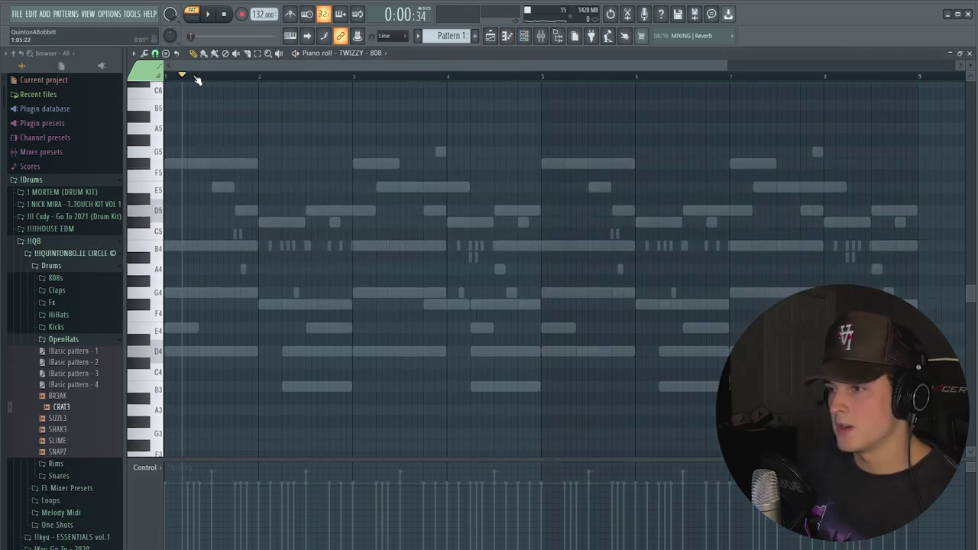
{"action": "scroll", "coordinate": [229, 344], "scroll_direction": "down", "scroll_amount": 1}
{"action": "scroll", "coordinate": [212, 336], "scroll_direction": "up", "scroll_amount": 3}
{"action": "left_click", "coordinate": [199, 234]}
{"action": "key", "text": "space"}
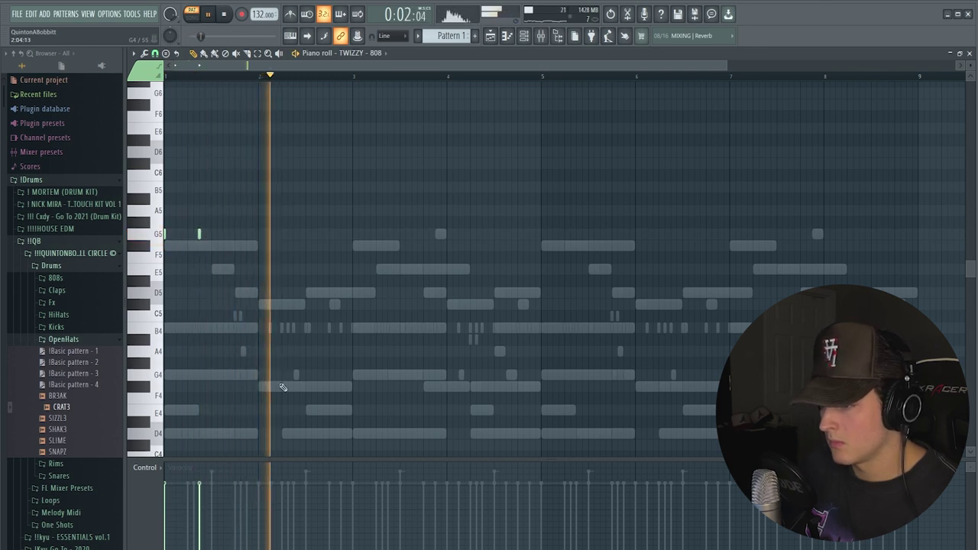
Try an 808 note at the start of bar 2 on F#5 and C#5 against the melody
{"action": "key", "text": "space"}
{"action": "scroll", "coordinate": [245, 382], "scroll_direction": "up", "scroll_amount": 1}
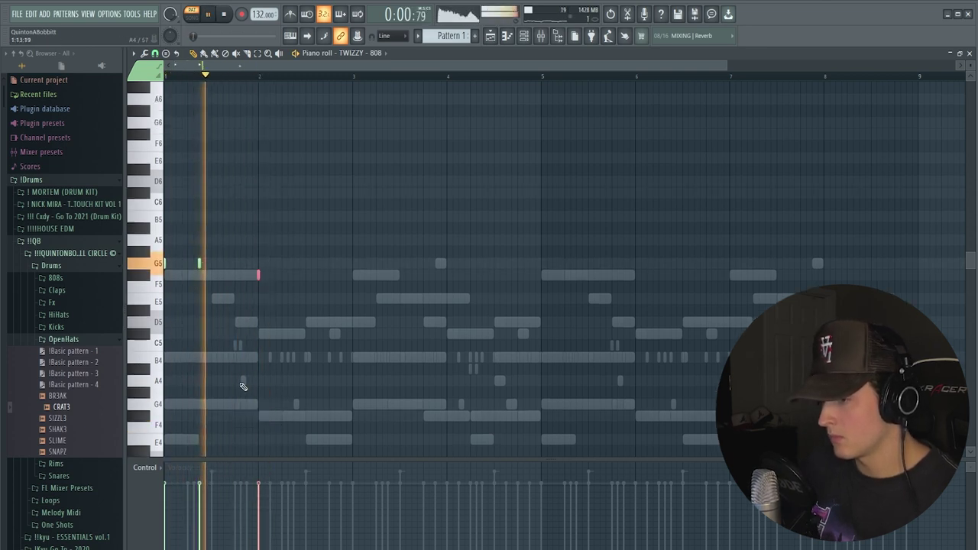
{"action": "scroll", "coordinate": [243, 376], "scroll_direction": "down", "scroll_amount": 1}
{"action": "key", "text": "space"}
{"action": "key", "text": "space"}
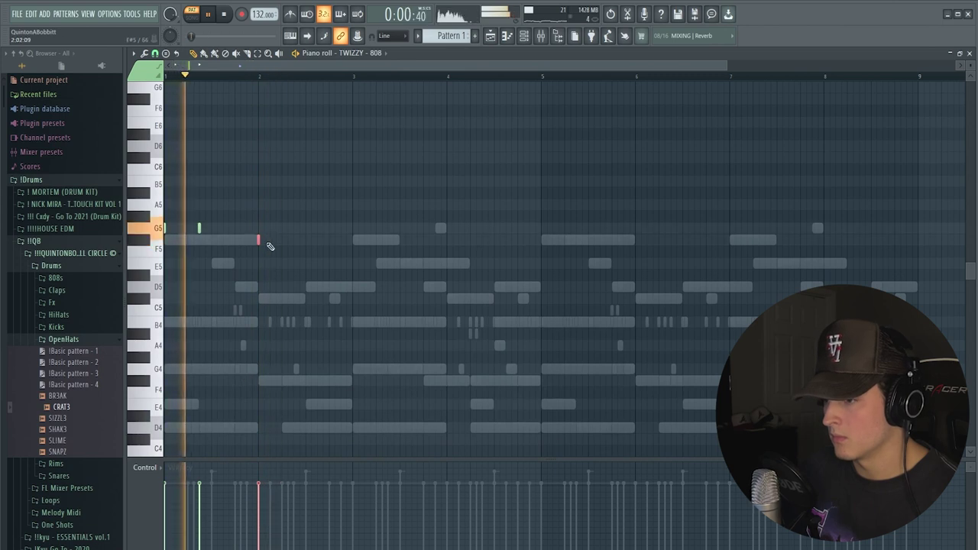
{"action": "scroll", "coordinate": [256, 267], "scroll_direction": "down", "scroll_amount": 2}
{"action": "key", "text": "space"}
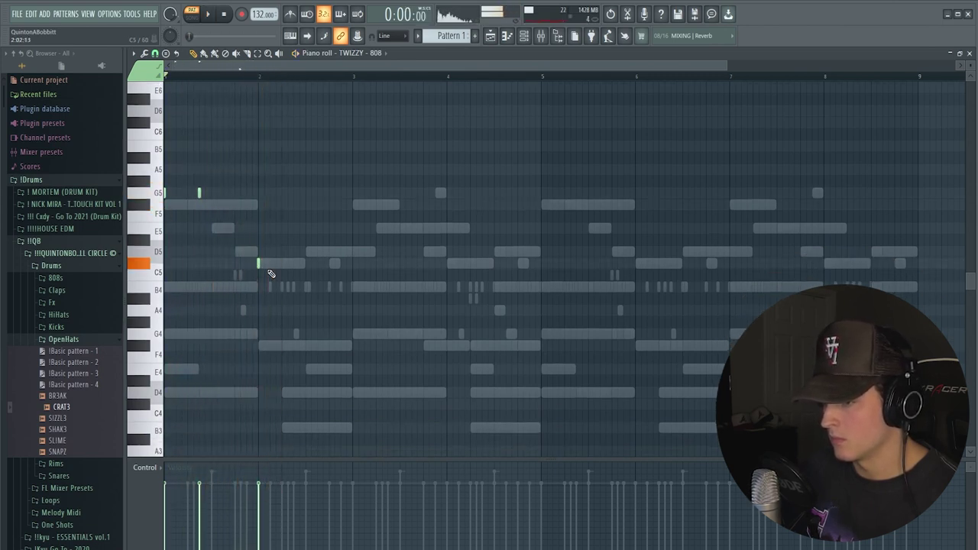
{"action": "key", "text": "space"}
Add F#5 808 notes on the fifth and eleventh steps of bar 2, listening from the start in between
{"action": "scroll", "coordinate": [260, 239], "scroll_direction": "down", "scroll_amount": 2}
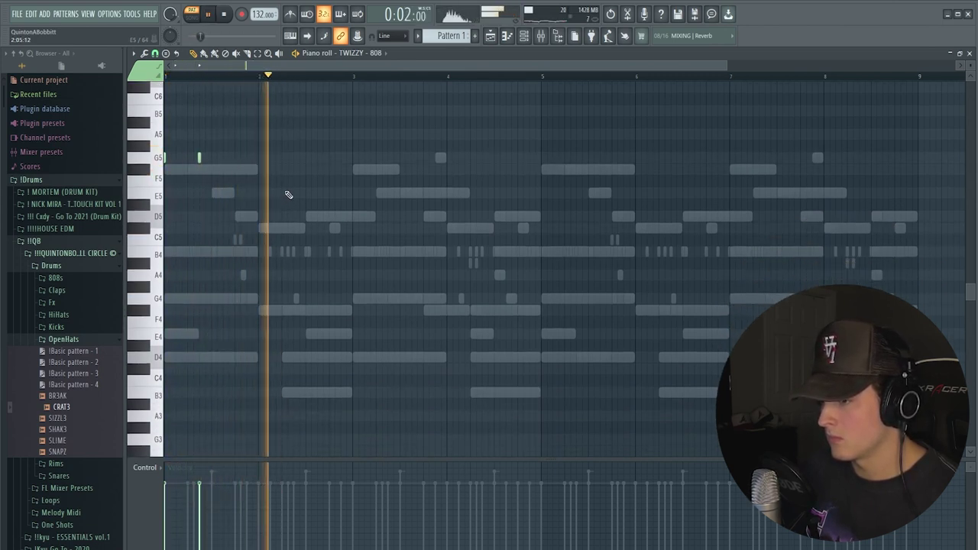
{"action": "left_click", "coordinate": [282, 182]}
{"action": "key", "text": "space"}
{"action": "key", "text": "space"}
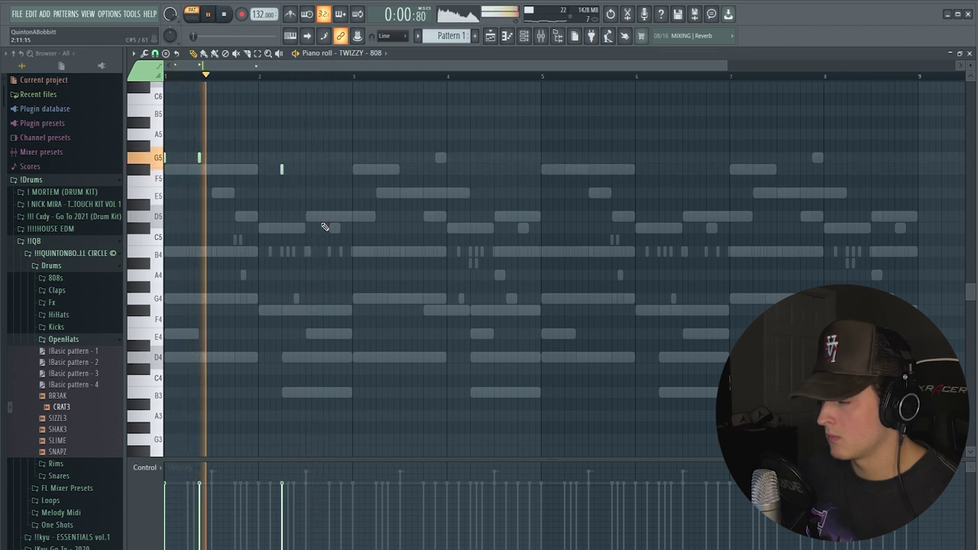
{"action": "scroll", "coordinate": [312, 232], "scroll_direction": "up", "scroll_amount": 2}
{"action": "left_click", "coordinate": [317, 206]}
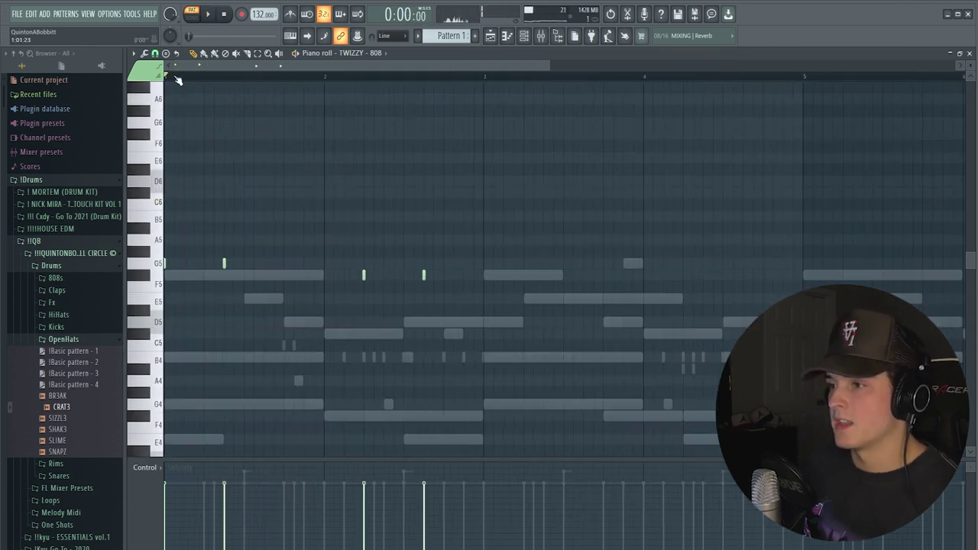
Transpose the four selected Serum channels by -4 semitones
{"action": "scroll", "coordinate": [177, 79], "scroll_direction": "down", "scroll_amount": 2}
{"action": "left_click", "coordinate": [524, 36]}
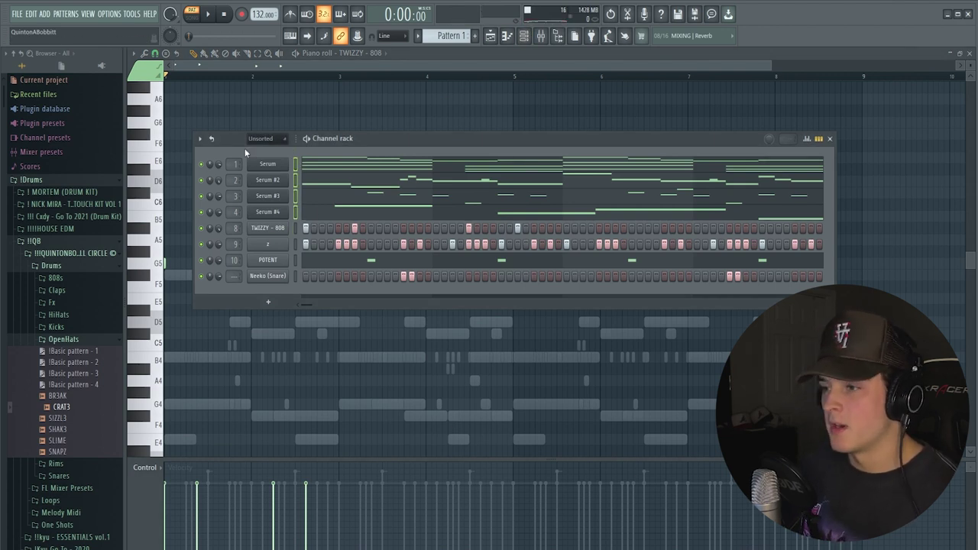
{"action": "left_click", "coordinate": [200, 139]}
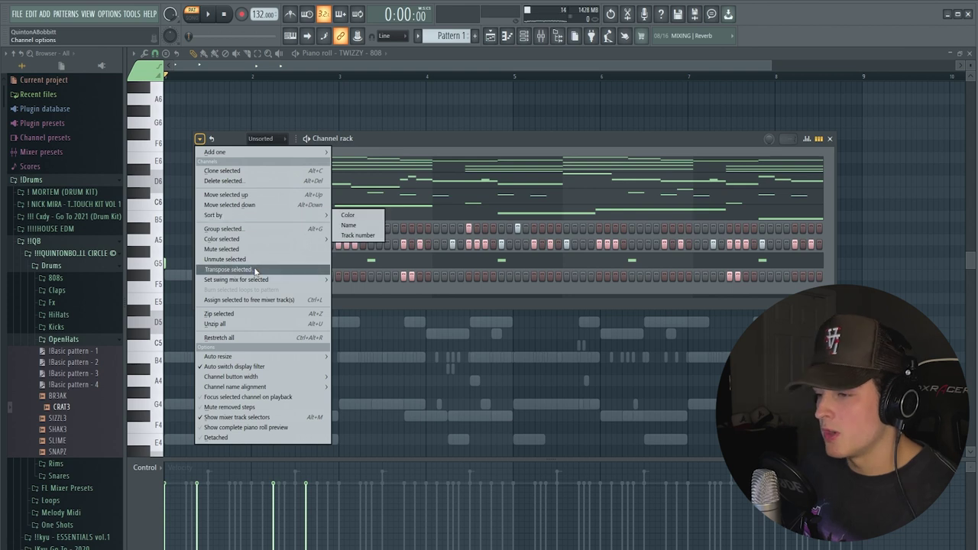
{"action": "left_click", "coordinate": [227, 270]}
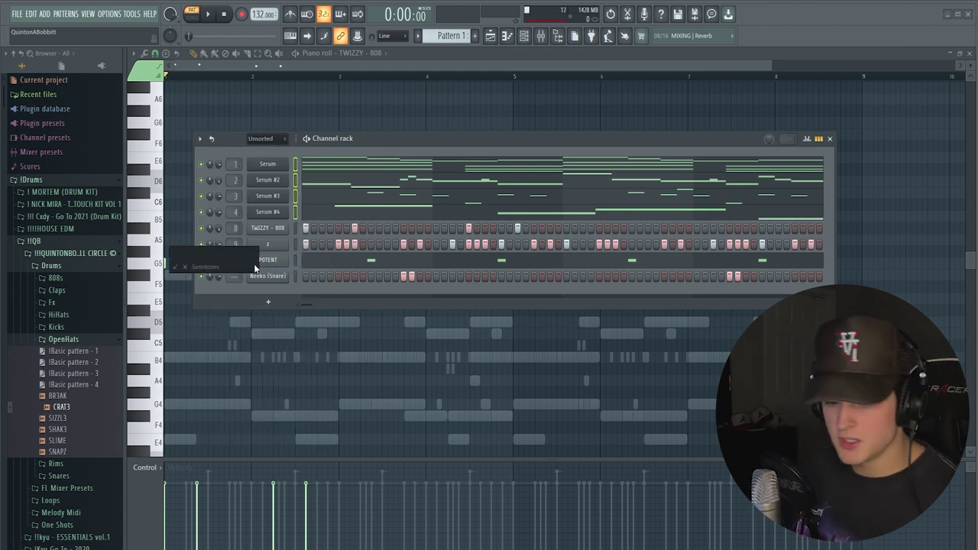
{"action": "type", "text": "-4"}
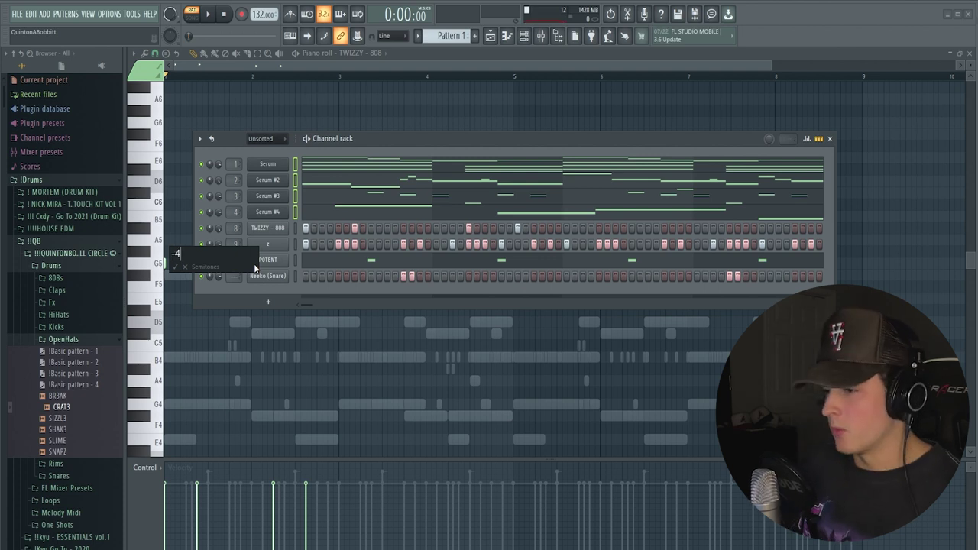
{"action": "key", "text": "Return"}
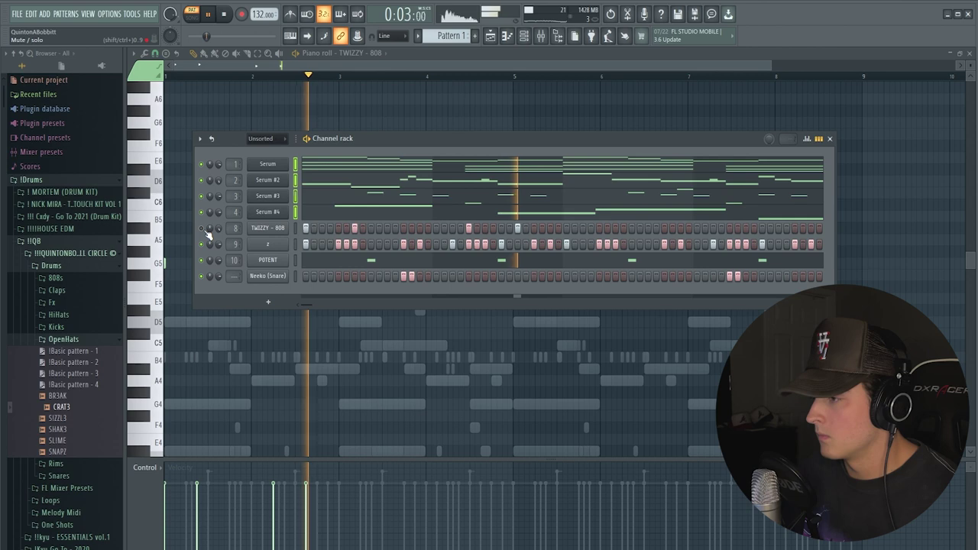
Stop playback and shift all notes in the TWIZZY - 808 piano roll down four semitones
{"action": "key", "text": "space"}
{"action": "right_click", "coordinate": [288, 227]}
{"action": "left_click", "coordinate": [309, 228]}
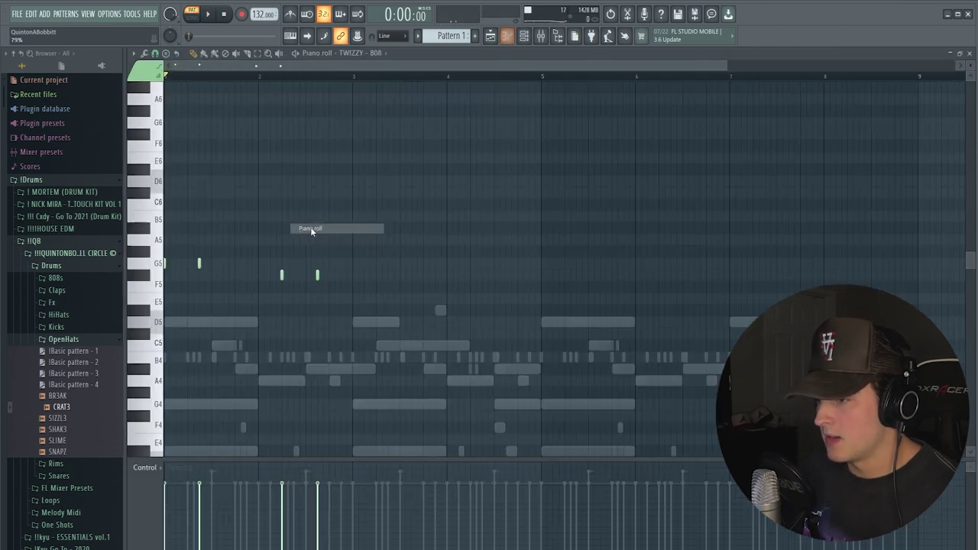
{"action": "key", "text": "shift+Down"}
{"action": "key", "text": "shift+Down"}
{"action": "key", "text": "shift+Down"}
{"action": "key", "text": "shift+Down"}
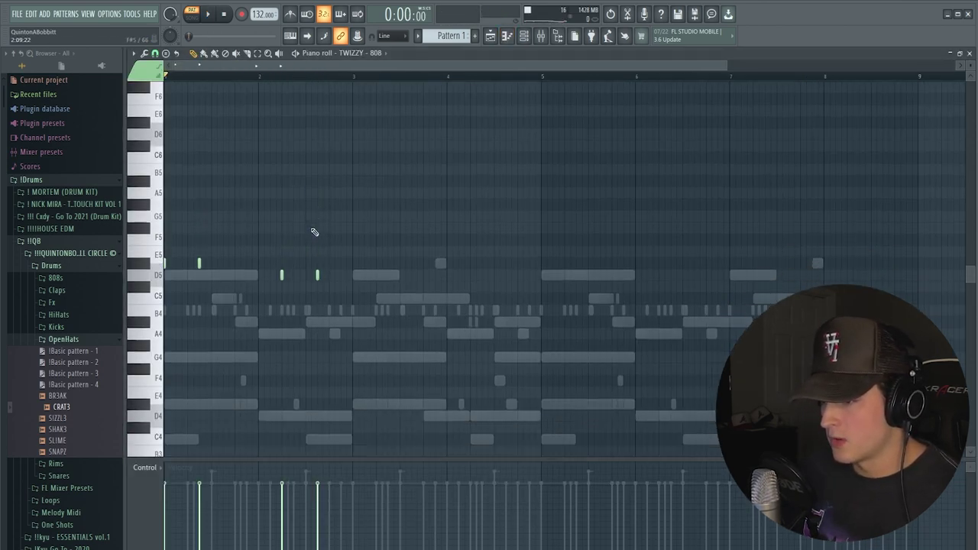
Try a D5 808 note at the start of bar 3 while the beat plays
{"action": "key", "text": "space"}
{"action": "scroll", "coordinate": [250, 81], "scroll_direction": "up", "scroll_amount": 2}
{"action": "scroll", "coordinate": [260, 70], "scroll_direction": "up", "scroll_amount": 2}
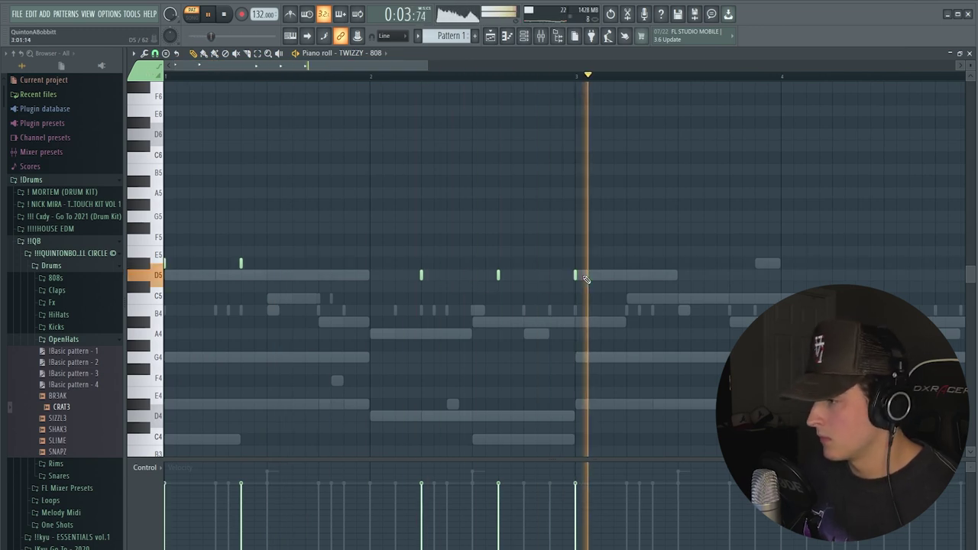
{"action": "key", "text": "space"}
{"action": "key", "text": "space"}
Place a D#5 808 note at the start of bar 3 and D5 notes on the fifth and eleventh steps of bar 4
{"action": "scroll", "coordinate": [446, 81], "scroll_direction": "down", "scroll_amount": 3}
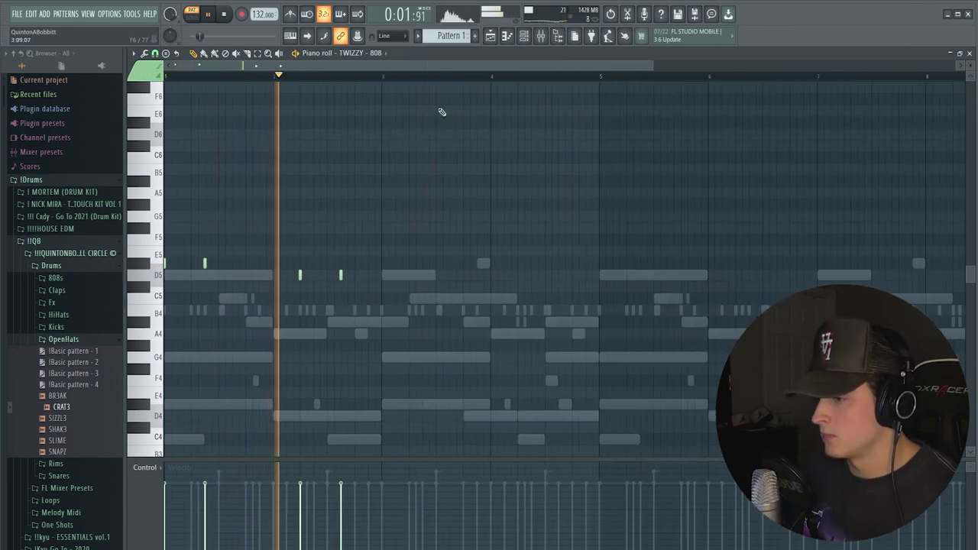
{"action": "left_click", "coordinate": [382, 263]}
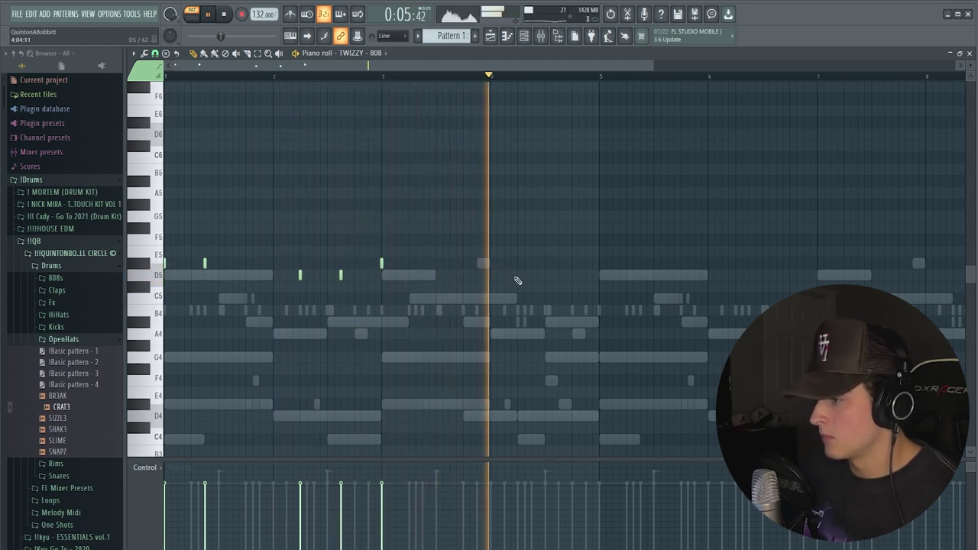
{"action": "left_click", "coordinate": [517, 275]}
{"action": "left_click", "coordinate": [558, 276]}
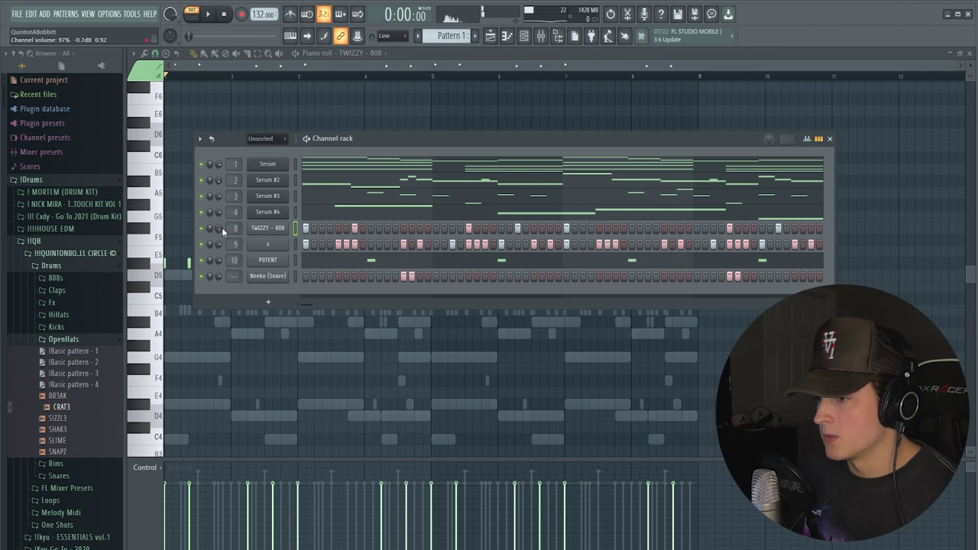
Load Fruity parametric EQ 2 on the TWIZZY - 808 mixer insert
{"action": "left_click", "coordinate": [543, 37]}
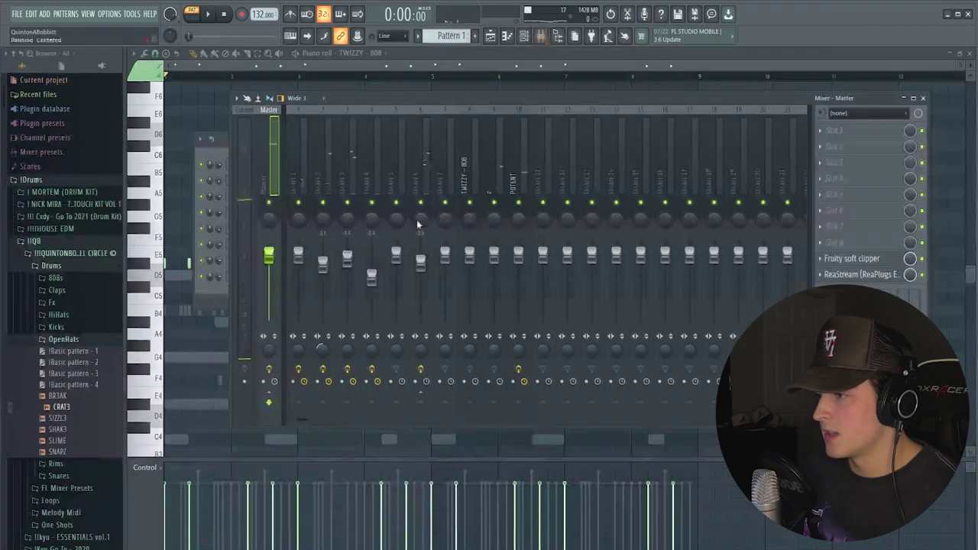
{"action": "left_click", "coordinate": [471, 184]}
{"action": "left_click", "coordinate": [834, 130]}
{"action": "left_click", "coordinate": [966, 450]}
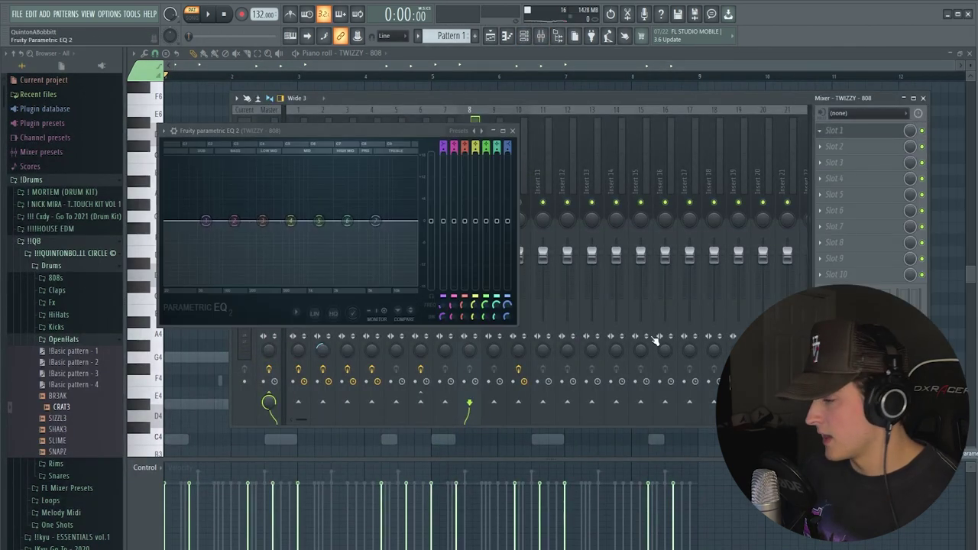
Roll off the 808's highs and boost its low band in the equaliser while the beat plays
{"action": "left_click_drag", "start_coordinate": [379, 222], "coordinate": [356, 285]}
{"action": "left_click_drag", "start_coordinate": [349, 222], "coordinate": [350, 262]}
{"action": "key", "text": "space"}
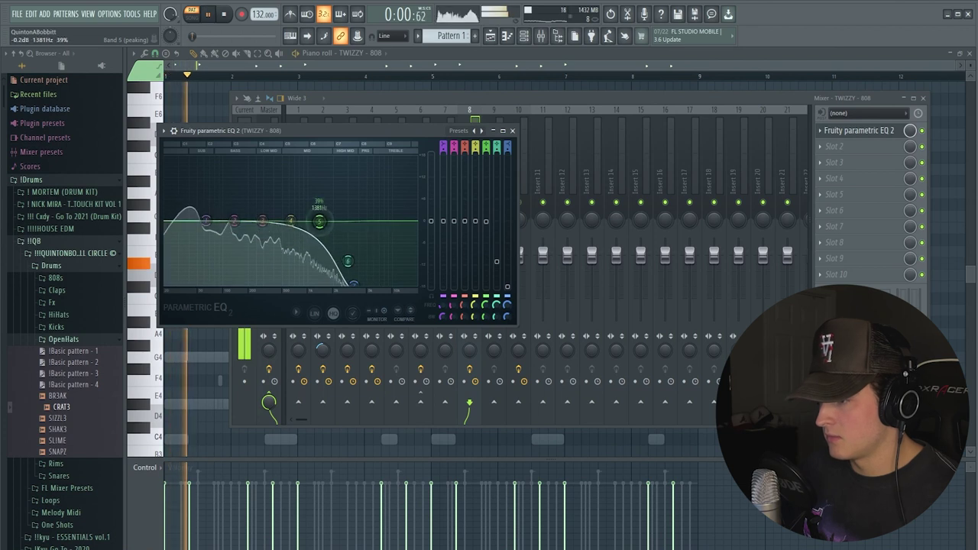
{"action": "left_click_drag", "start_coordinate": [322, 222], "coordinate": [334, 231]}
{"action": "left_click_drag", "start_coordinate": [353, 264], "coordinate": [358, 269]}
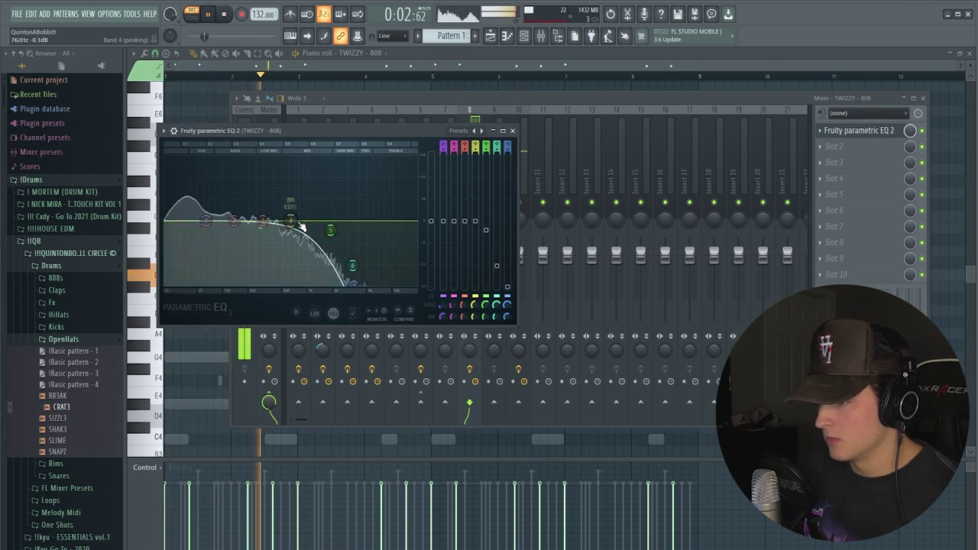
{"action": "left_click_drag", "start_coordinate": [236, 224], "coordinate": [216, 208]}
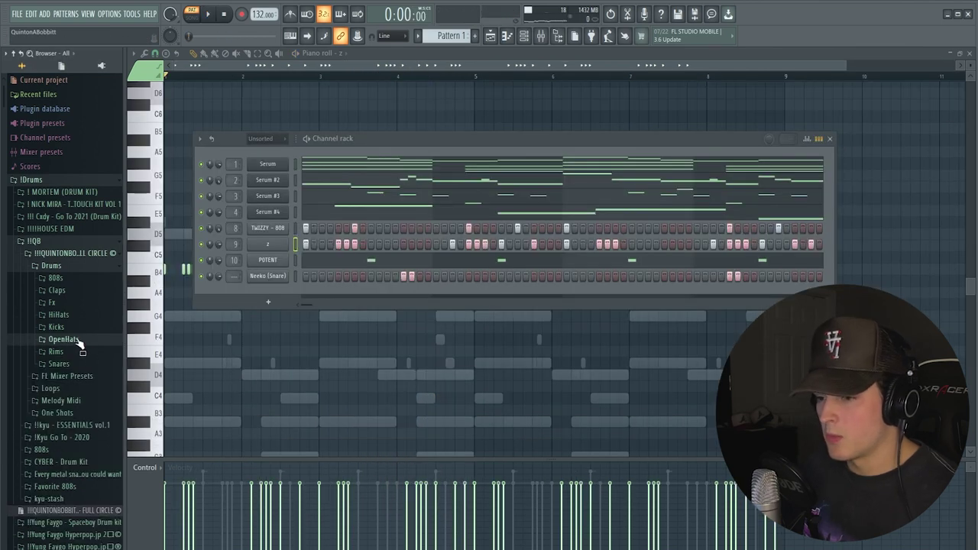
Add the 0P3N sample from the Snares folder as a new channel and place hits on steps 3 and 47
{"action": "left_click", "coordinate": [74, 366]}
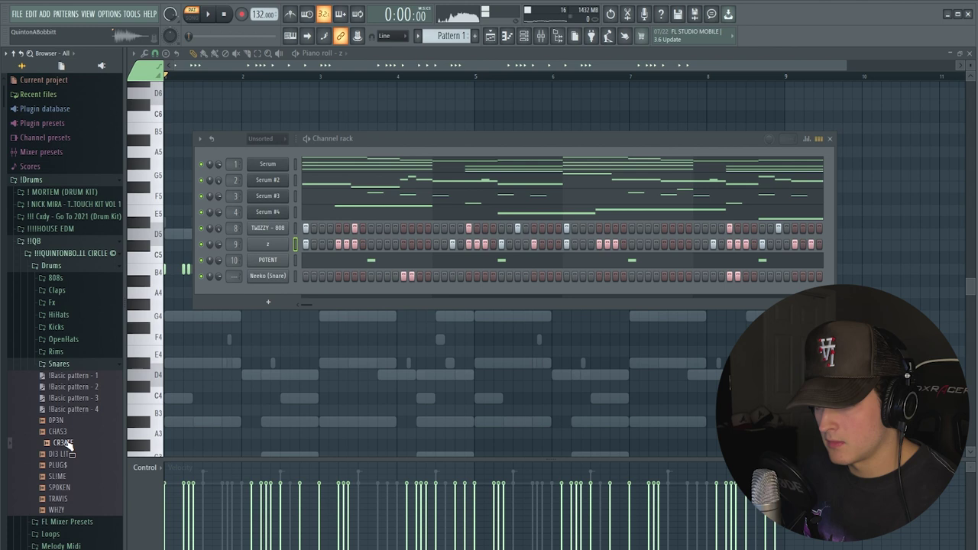
{"action": "left_click_drag", "start_coordinate": [67, 447], "coordinate": [301, 314]}
{"action": "key", "text": "space"}
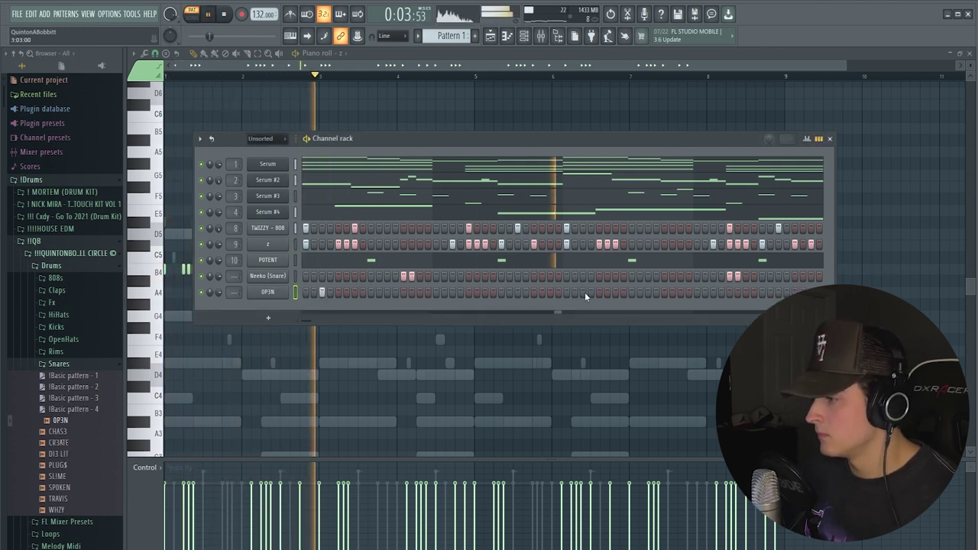
{"action": "left_click", "coordinate": [679, 292]}
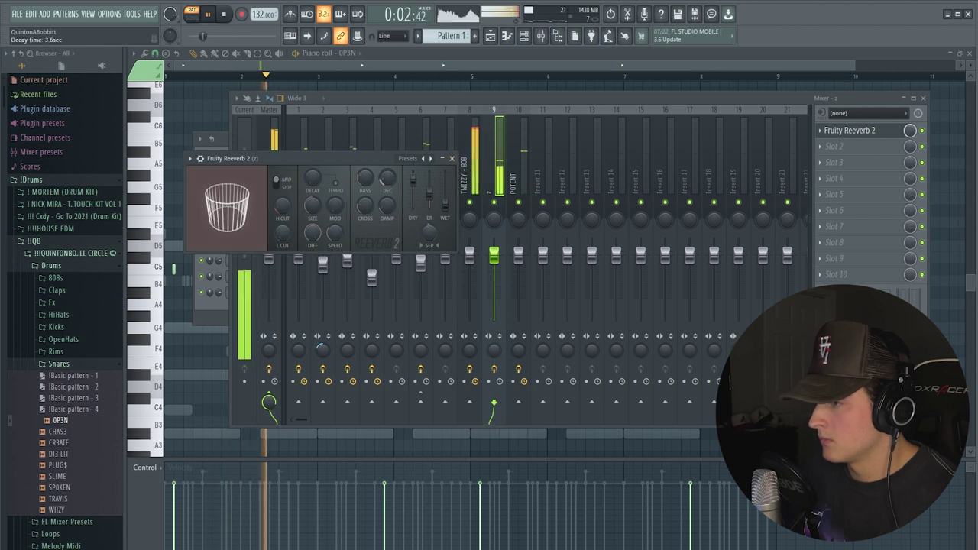
Lower the mix level of Fruity Reeverb 2 on the z mixer insert
{"action": "left_click", "coordinate": [898, 137]}
{"action": "left_click_drag", "start_coordinate": [909, 131], "coordinate": [909, 152]}
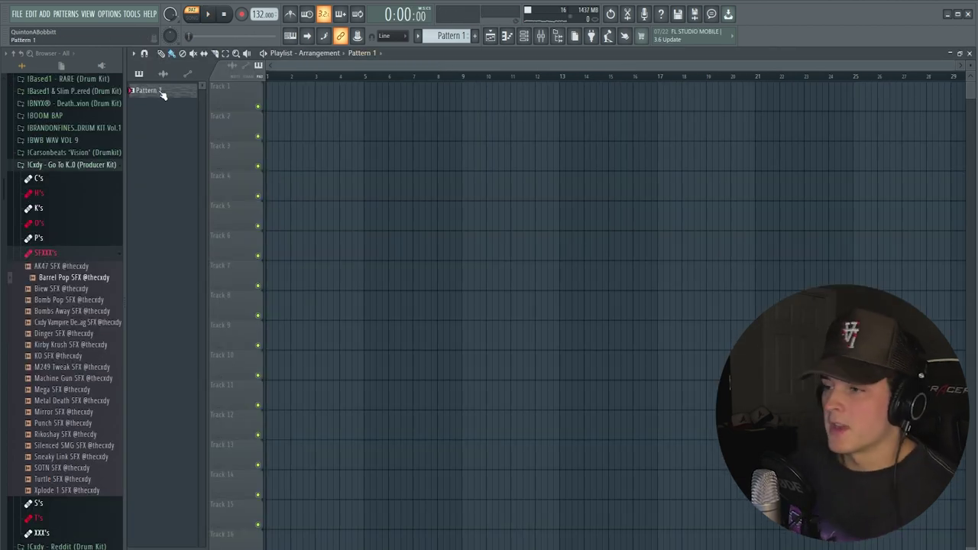
Split Pattern 1 by channel and place all the resulting patterns on playlist tracks 1 to 10 from bar 1
{"action": "right_click", "coordinate": [163, 91]}
{"action": "left_click", "coordinate": [197, 249]}
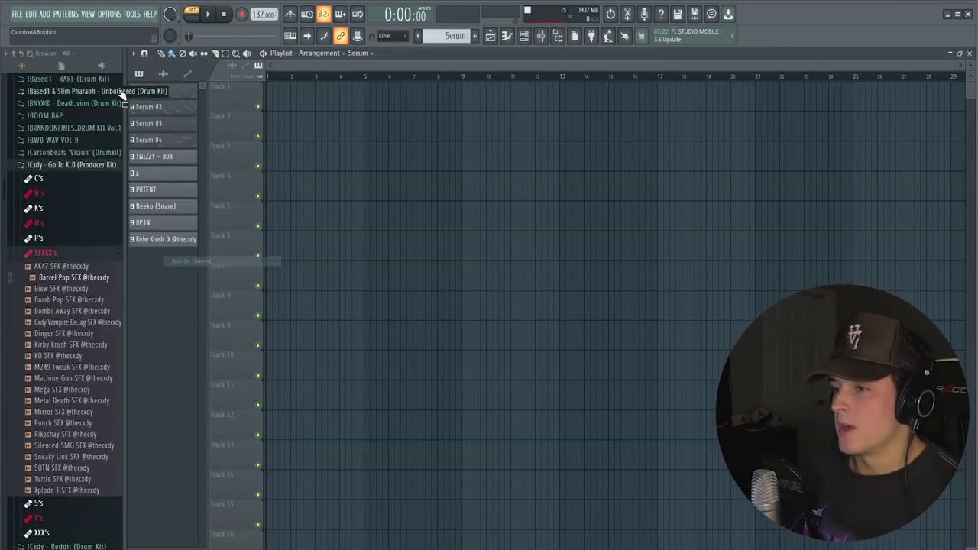
{"action": "left_click", "coordinate": [158, 241], "text": "shift"}
{"action": "left_click_drag", "start_coordinate": [149, 94], "coordinate": [309, 110]}
{"action": "left_click_drag", "start_coordinate": [310, 110], "coordinate": [220, 115]}
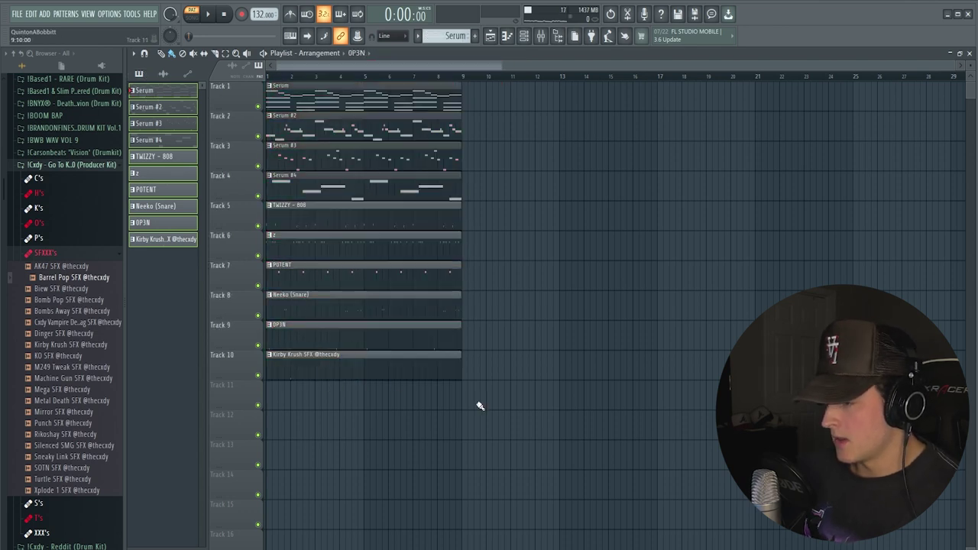
Duplicate the eight-bar block of all ten patterns five times in a row, filling the playlist up to bar 49
{"action": "key", "text": "ctrl+b"}
{"action": "key", "text": "ctrl+b"}
{"action": "key", "text": "ctrl+b"}
{"action": "key", "text": "ctrl+b"}
{"action": "key", "text": "ctrl+b"}
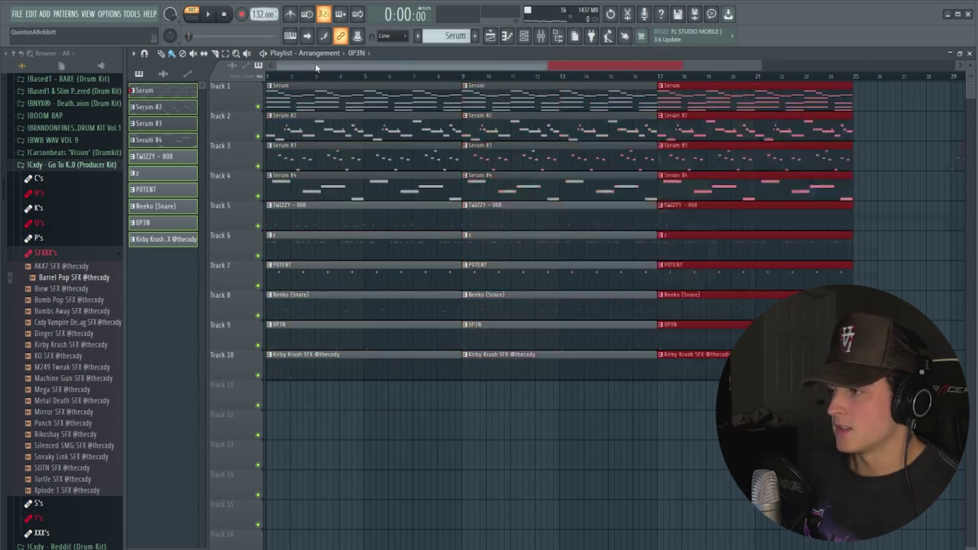
Remove the 808 and drum clips on tracks 5 to 10 from the first eight bars and extend Serum #3 back to bar 1
{"action": "left_click_drag", "start_coordinate": [273, 224], "coordinate": [278, 373]}
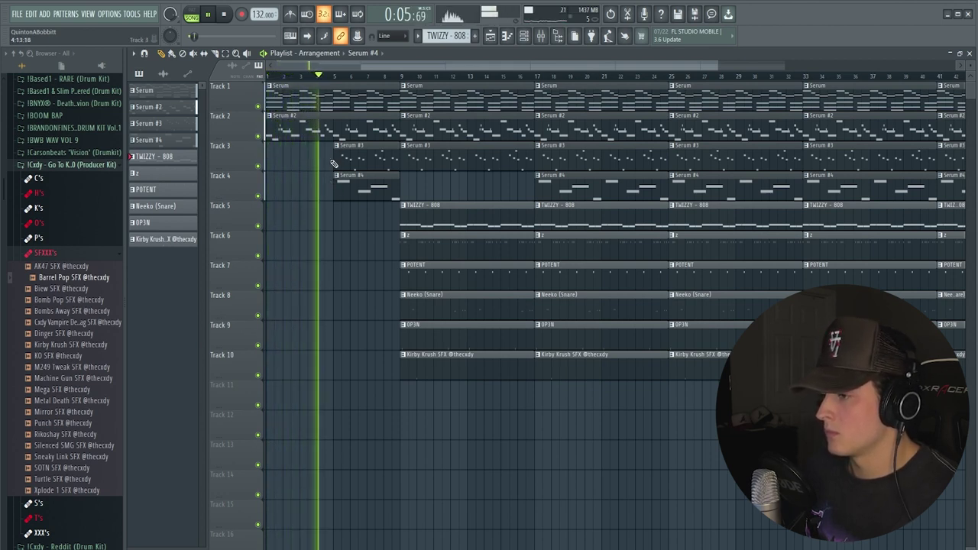
{"action": "left_click_drag", "start_coordinate": [334, 157], "coordinate": [231, 157]}
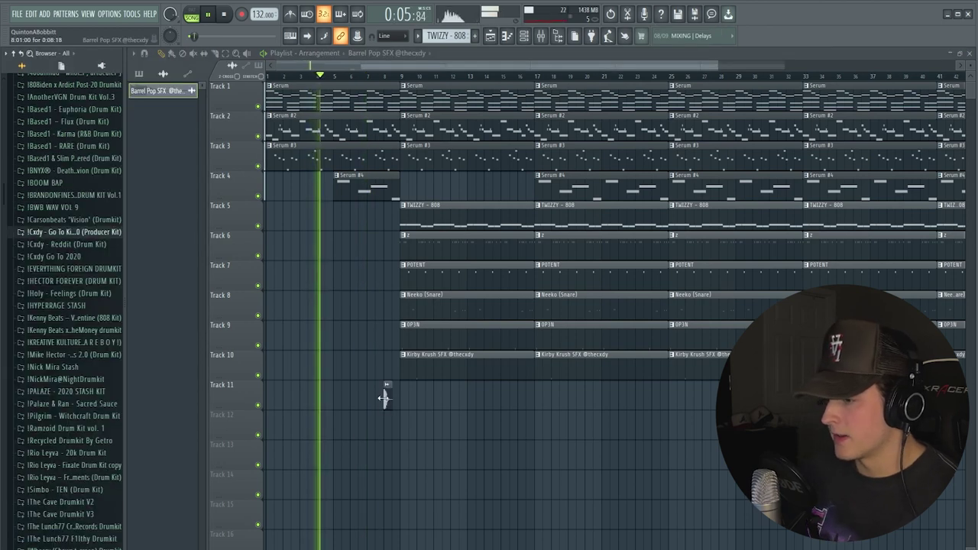
Route the Barrel Pop SFX audio clip at bar 8 on track 11 to mixer insert 16
{"action": "double_click", "coordinate": [384, 398]}
{"action": "left_click_drag", "start_coordinate": [392, 188], "coordinate": [432, 166]}
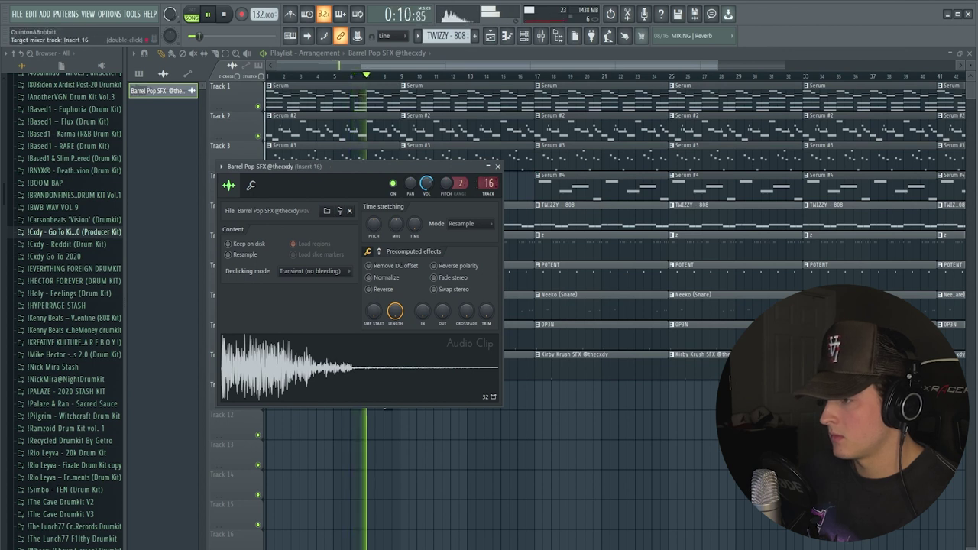
{"action": "left_click", "coordinate": [497, 167]}
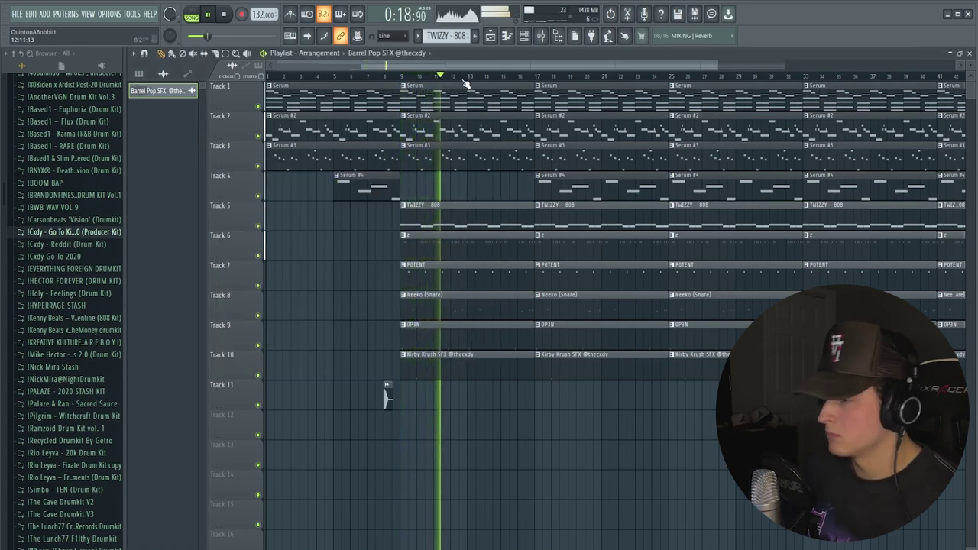
Delete the z, POTENT, Neeko (Snare), 0P3N and Kirby Krush SFX clips that start at bar 33 on tracks 6 to 10
{"action": "scroll", "coordinate": [463, 79], "scroll_direction": "down", "scroll_amount": 2}
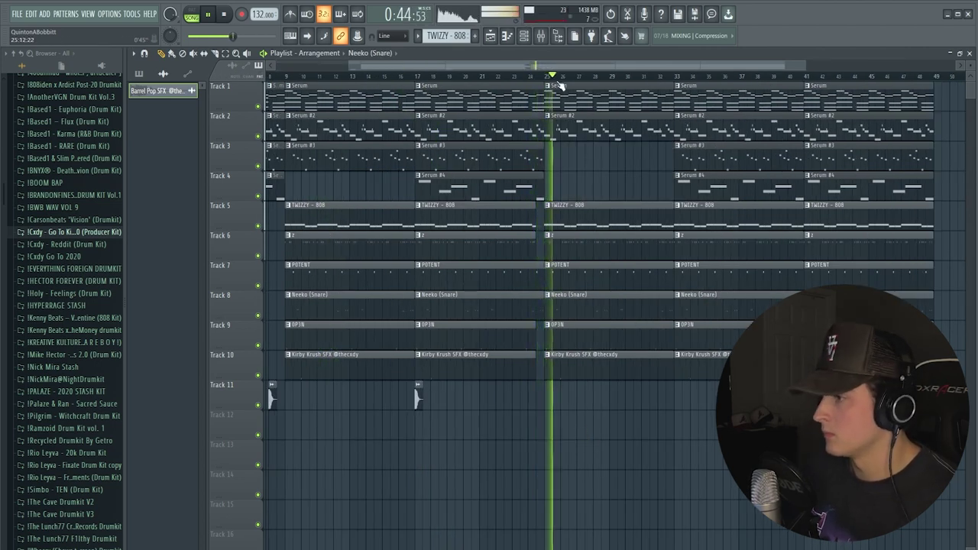
{"action": "scroll", "coordinate": [562, 78], "scroll_direction": "down", "scroll_amount": 1}
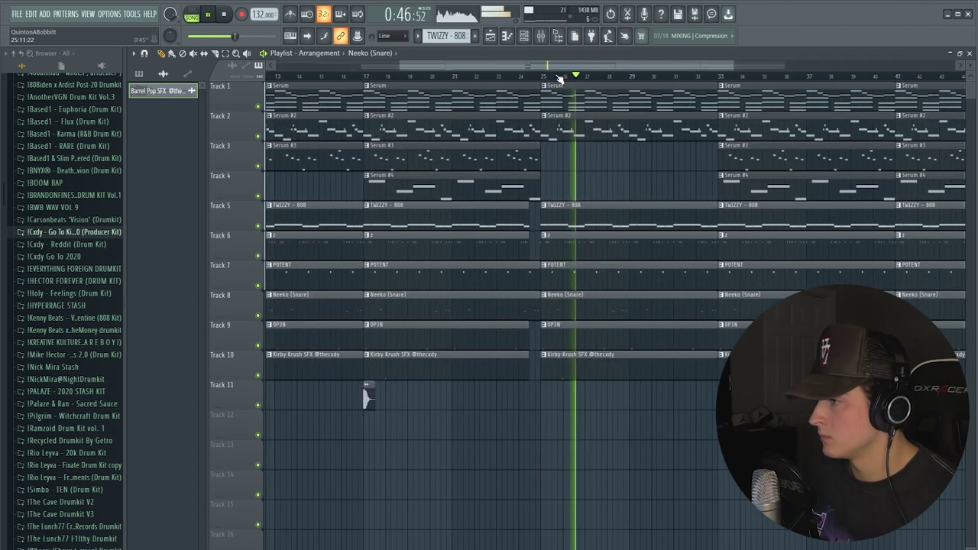
{"action": "scroll", "coordinate": [559, 80], "scroll_direction": "down", "scroll_amount": 1}
{"action": "scroll", "coordinate": [559, 78], "scroll_direction": "down", "scroll_amount": 1}
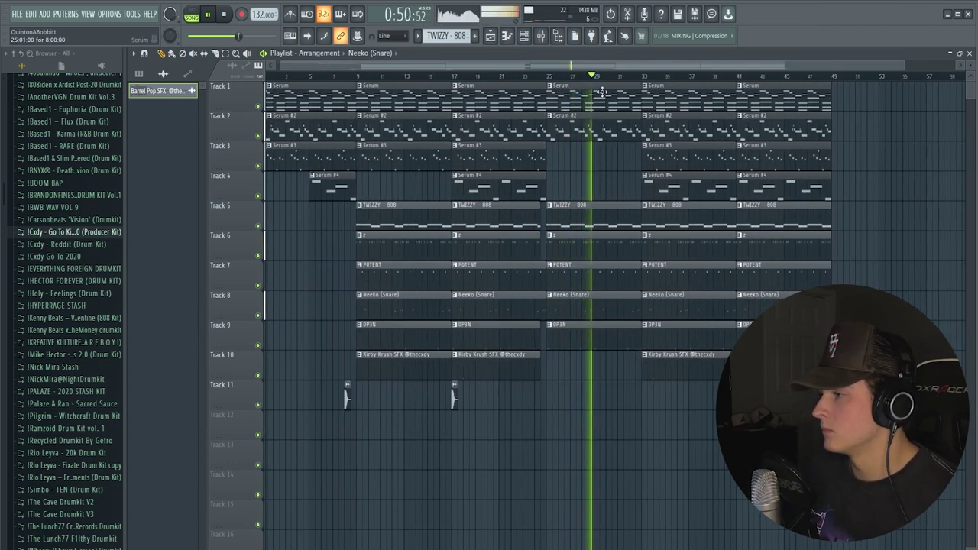
{"action": "scroll", "coordinate": [603, 93], "scroll_direction": "down", "scroll_amount": 1}
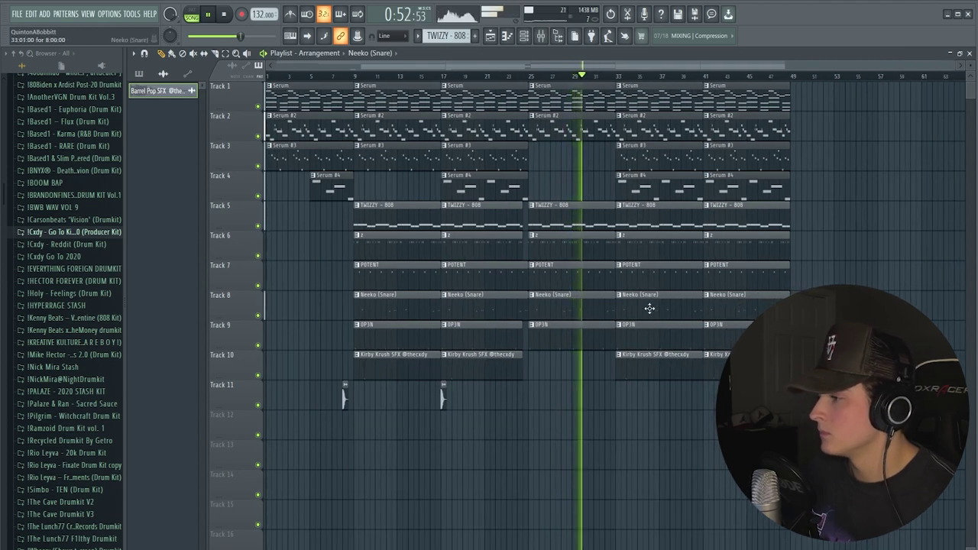
{"action": "right_click", "coordinate": [650, 246]}
{"action": "right_click", "coordinate": [650, 275]}
{"action": "right_click", "coordinate": [650, 305]}
{"action": "right_click", "coordinate": [651, 336]}
{"action": "right_click", "coordinate": [651, 366]}
Move playback to just before bar 33 and delete the Serum #4 and TWIZZY - 808 clips starting at bar 33
{"action": "left_click", "coordinate": [606, 77]}
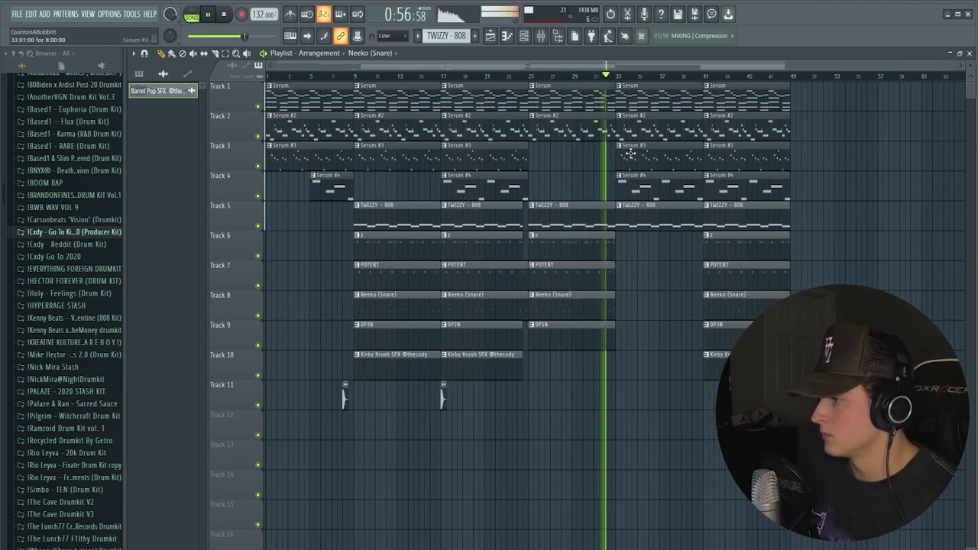
{"action": "right_click", "coordinate": [645, 183]}
{"action": "right_click", "coordinate": [655, 210]}
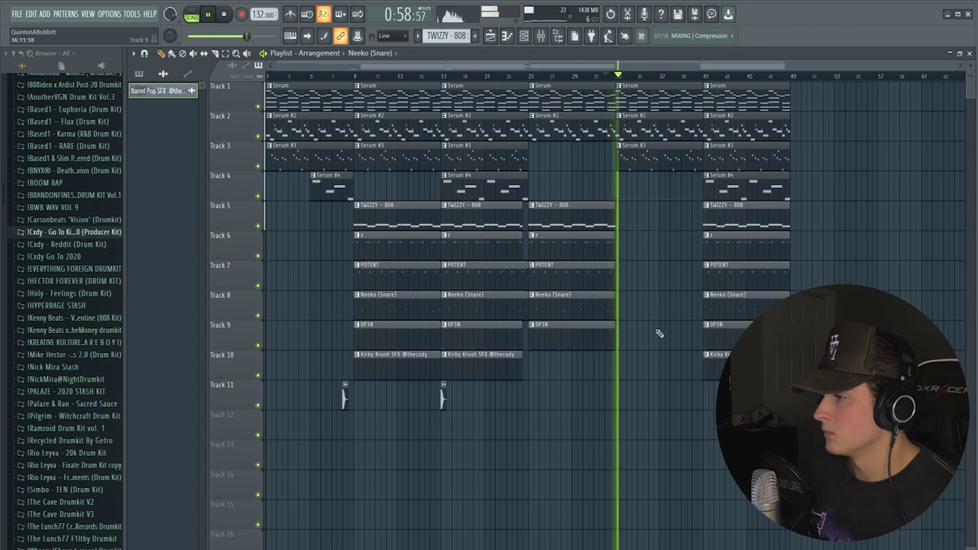
Open the channel rack and show the Unsorted channel group
{"action": "left_click", "coordinate": [524, 36]}
{"action": "left_click", "coordinate": [257, 138]}
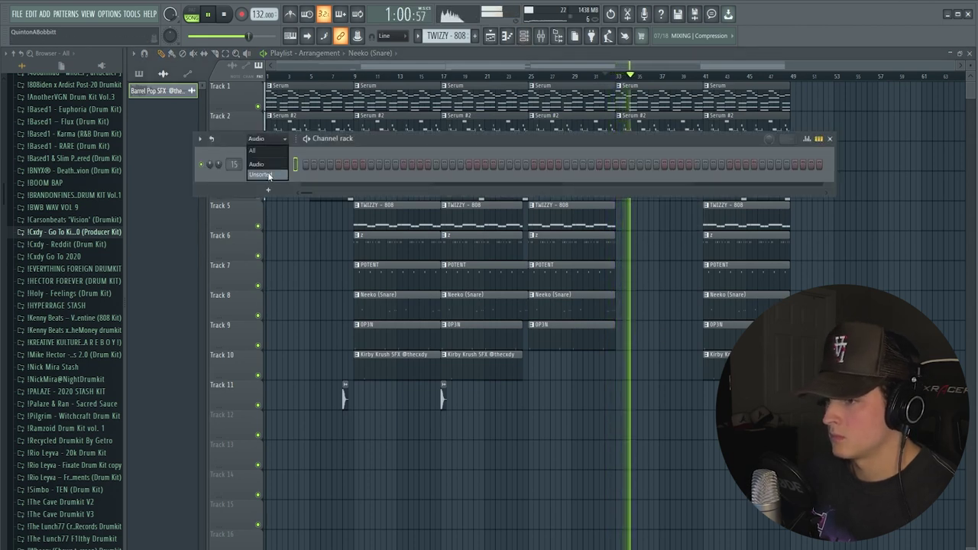
{"action": "left_click", "coordinate": [268, 177]}
Copy the arrangement of bars 9 to 40 to bar 41 and try a four-bar Serum #4 clip at bar 37
{"action": "mouse_move", "coordinate": [752, 469]}
{"action": "left_mouse_down"}
{"action": "mouse_move", "coordinate": [373, 82]}
{"action": "mouse_move", "coordinate": [720, 115]}
{"action": "left_mouse_up"}
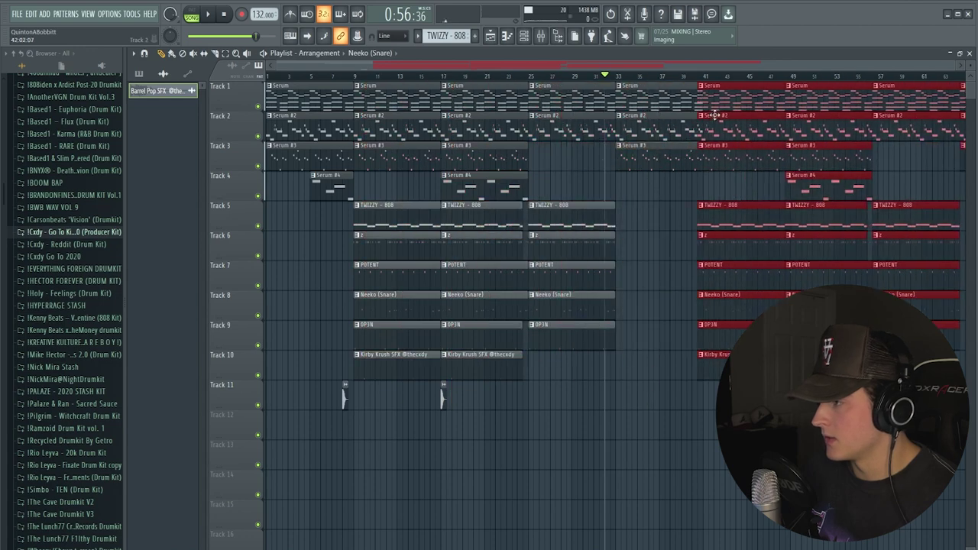
{"action": "left_click_drag", "start_coordinate": [321, 184], "coordinate": [649, 183]}
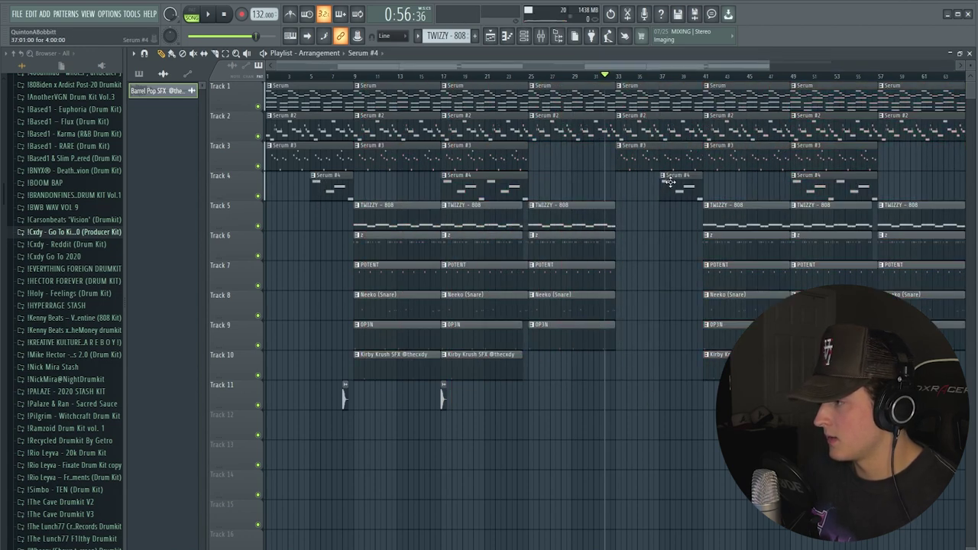
Select all clips from bar 33 to the end of the arrangement and duplicate them directly behind at bar 73
{"action": "left_click_drag", "start_coordinate": [901, 467], "coordinate": [539, 81]}
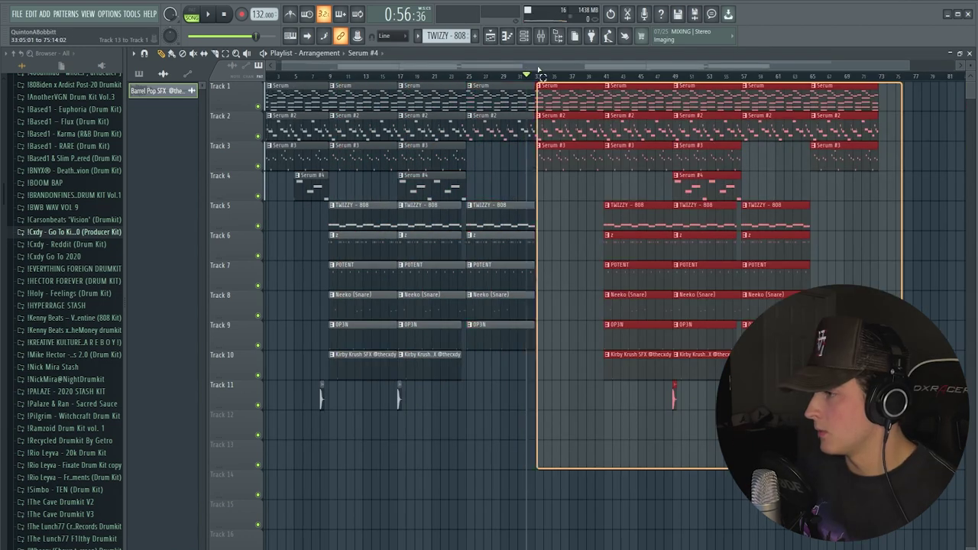
{"action": "key", "text": "ctrl+b"}
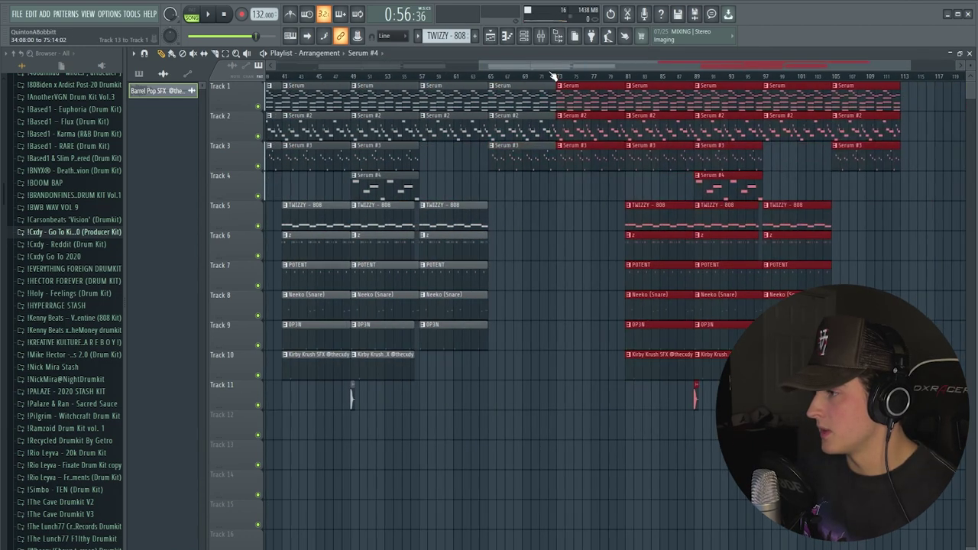
{"action": "scroll", "coordinate": [555, 76], "scroll_direction": "down", "scroll_amount": 2}
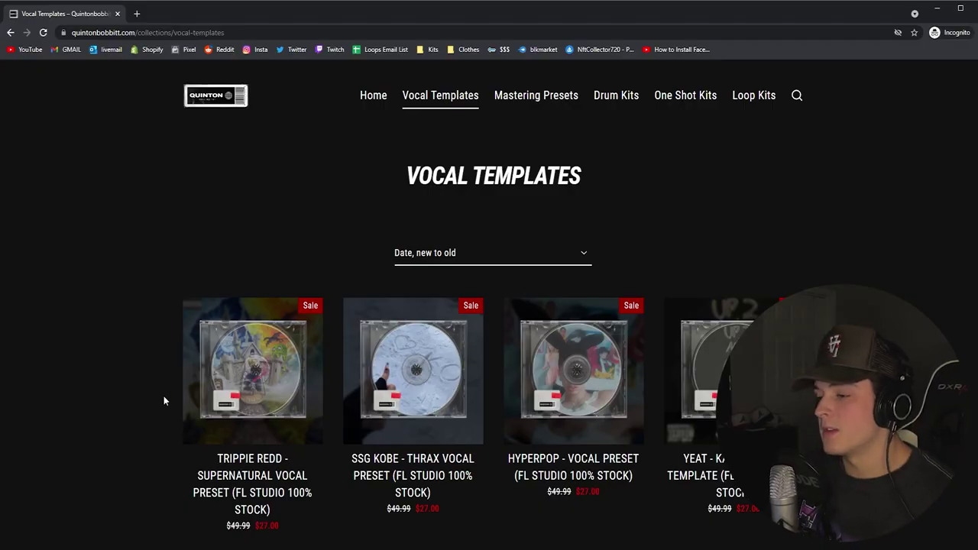
Switch to Chrome and look through the presets in the Vocal Templates collection
{"action": "scroll", "coordinate": [163, 395], "scroll_direction": "down", "scroll_amount": 1}
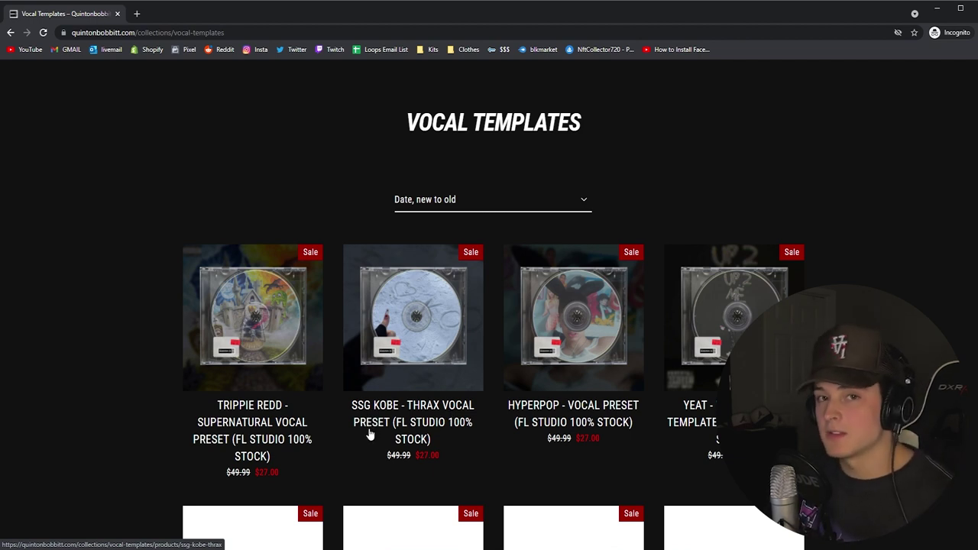
{"action": "mouse_move", "coordinate": [334, 544]}
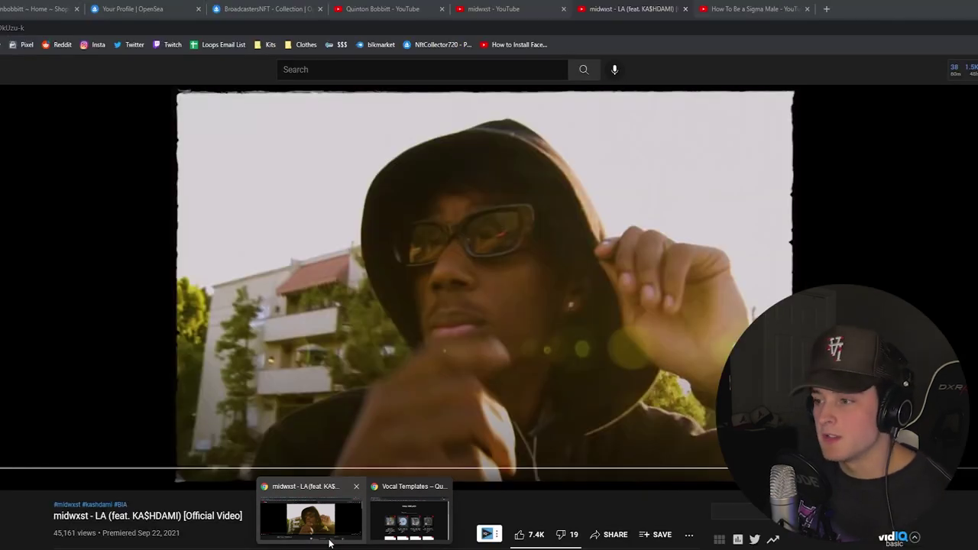
{"action": "left_click", "coordinate": [409, 519]}
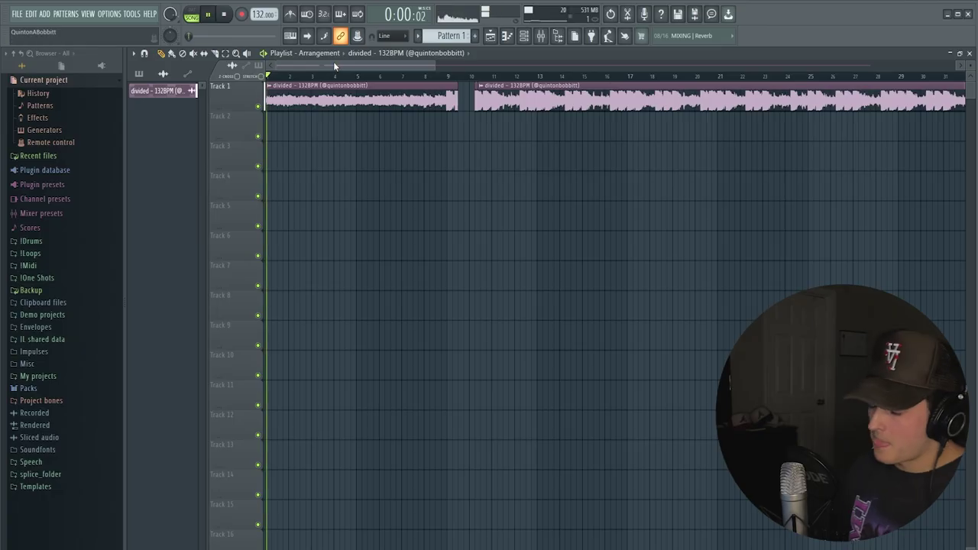
Switch to FL Studio and play the rendered "divided - 132BPM" audio clip from the start of the playlist
{"action": "key", "text": "space"}
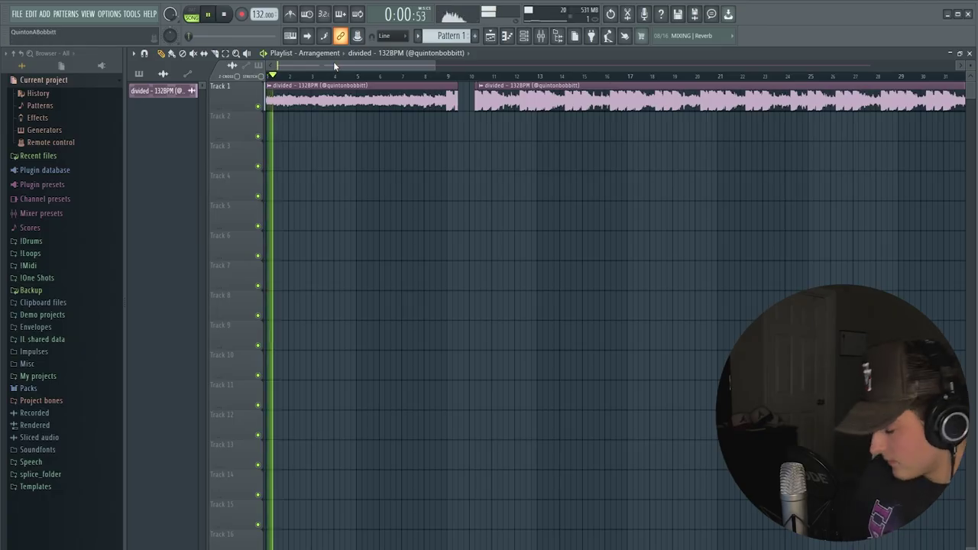